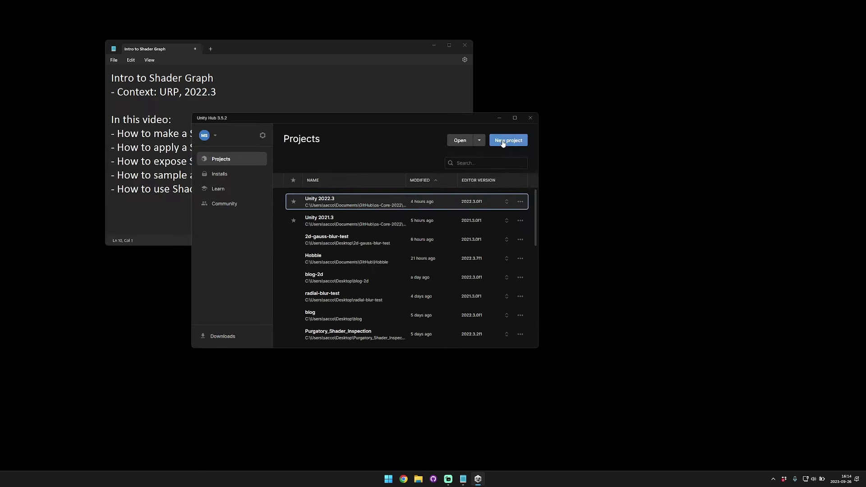
# Step: Create a 3D (URP) project named "Shader Graph Introduction" with editor version 2022.3.0f1
pyautogui.click(506, 141)
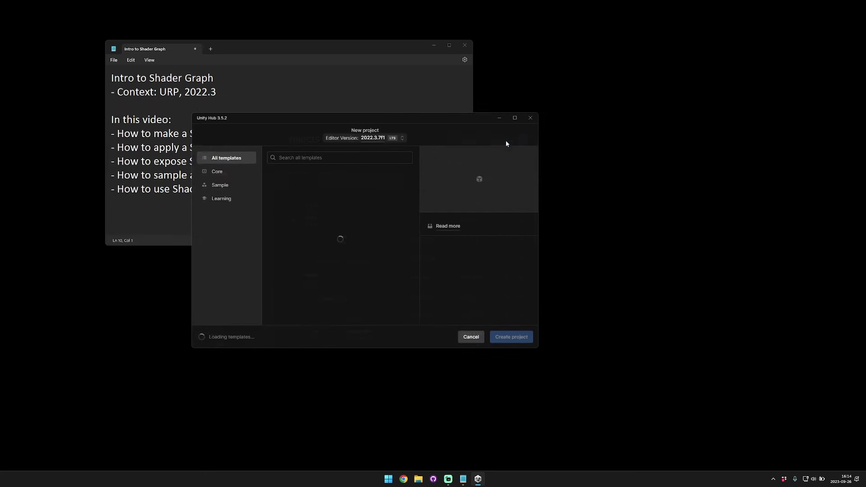
pyautogui.click(378, 139)
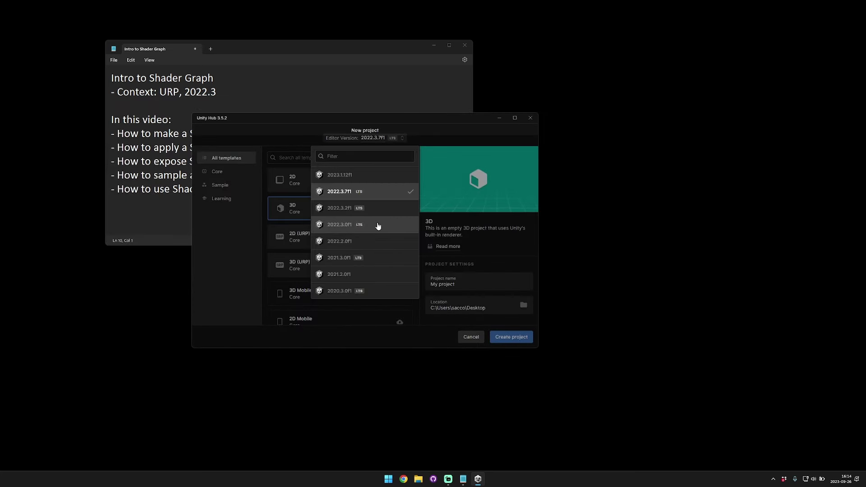
pyautogui.click(378, 225)
pyautogui.click(397, 265)
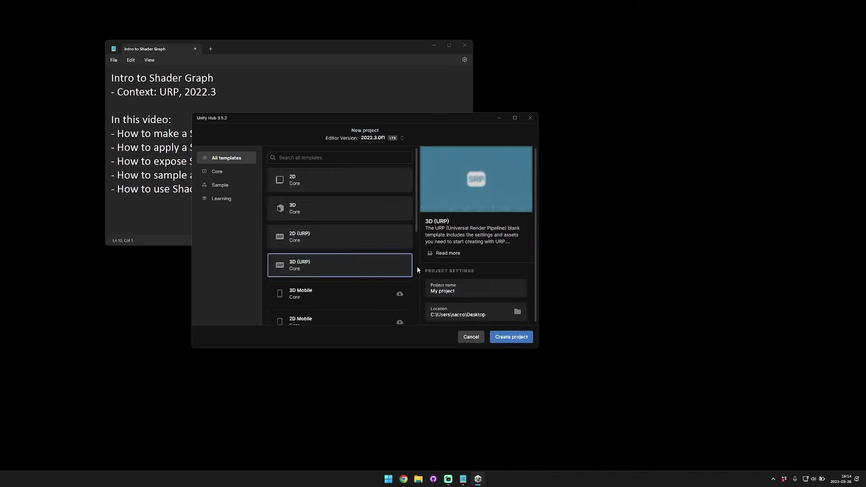
pyautogui.tripleClick(464, 290)
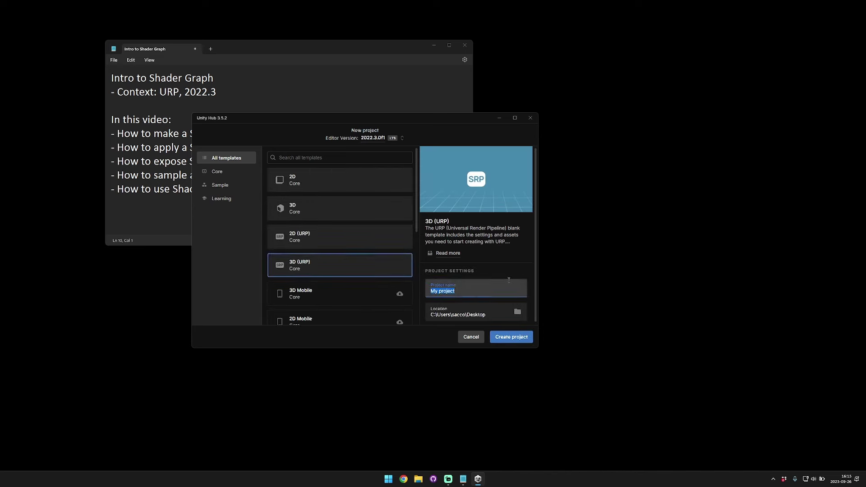
pyautogui.write('Shader Graph Introduction')
pyautogui.click(518, 337)
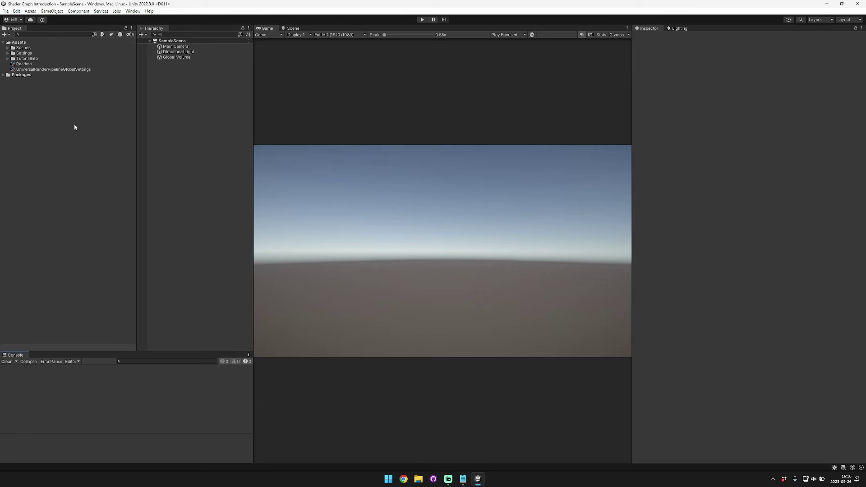
# Step: Create a URP Lit Shader Graph in the Assets folder and name it "Our New Shader Graph"
pyautogui.rightClick(33, 42)
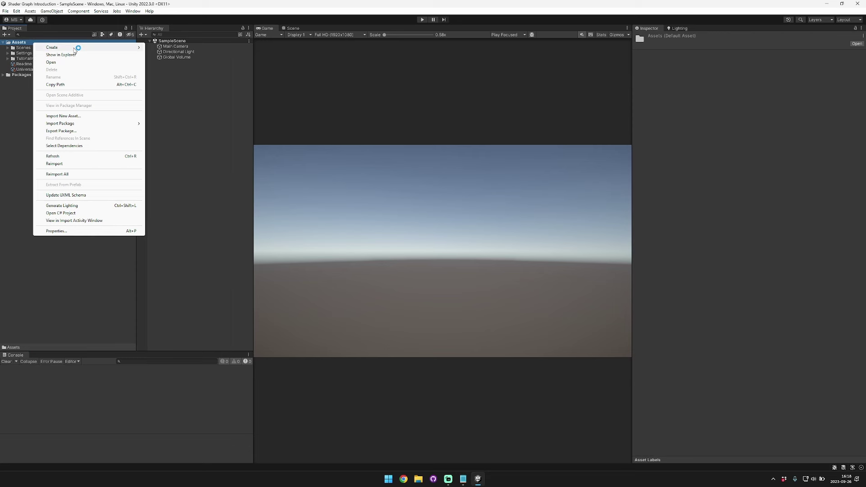
pyautogui.moveTo(75, 48)
pyautogui.moveTo(195, 80)
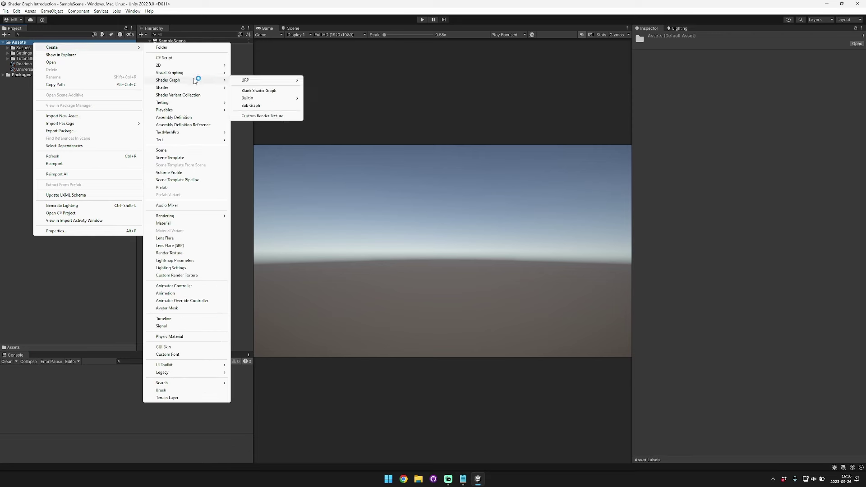
pyautogui.moveTo(272, 80)
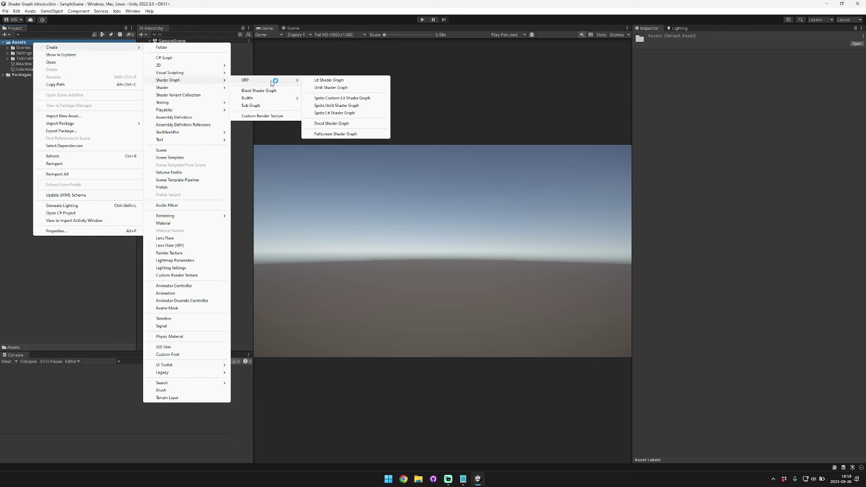
pyautogui.click(353, 83)
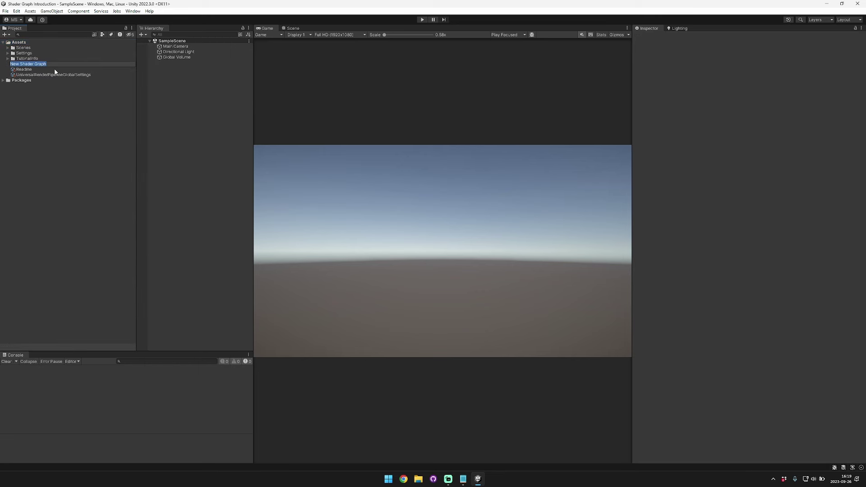
pyautogui.write('Our New Shader Graph')
pyautogui.press('Return')
# Step: Open Our New Shader Graph for editing and widen its Blackboard
pyautogui.click(50, 64)
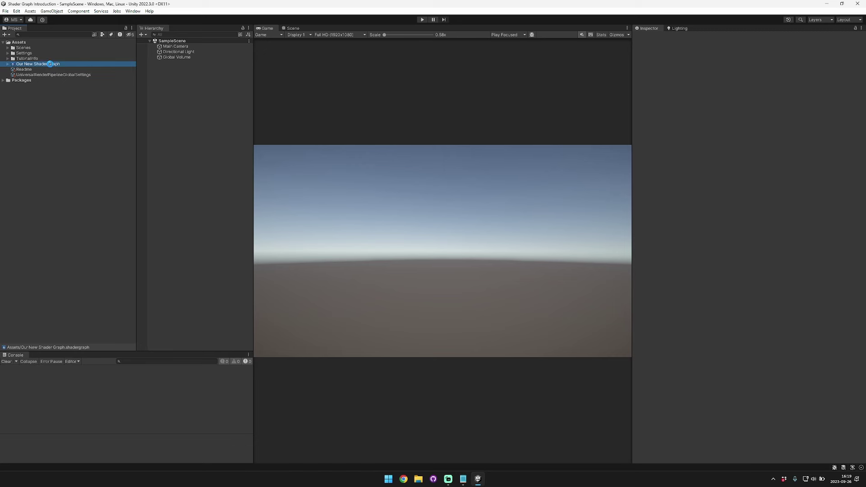
pyautogui.doubleClick(50, 65)
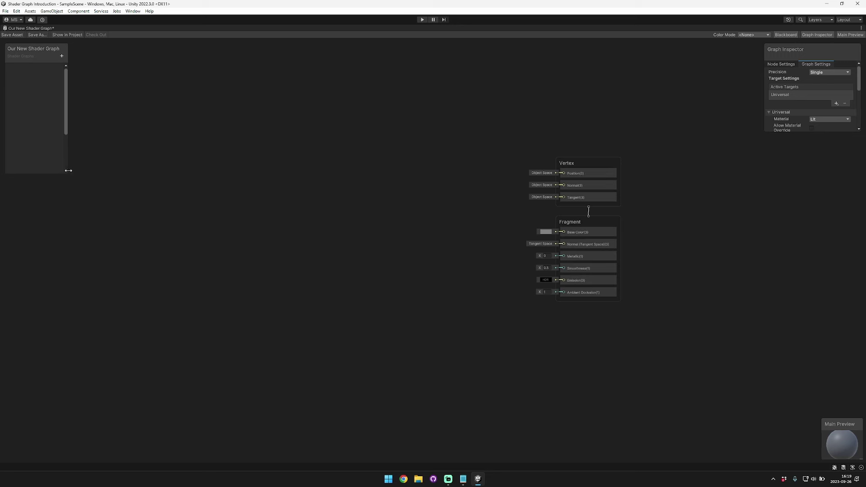
pyautogui.moveTo(67, 172); pyautogui.dragTo(150, 171)
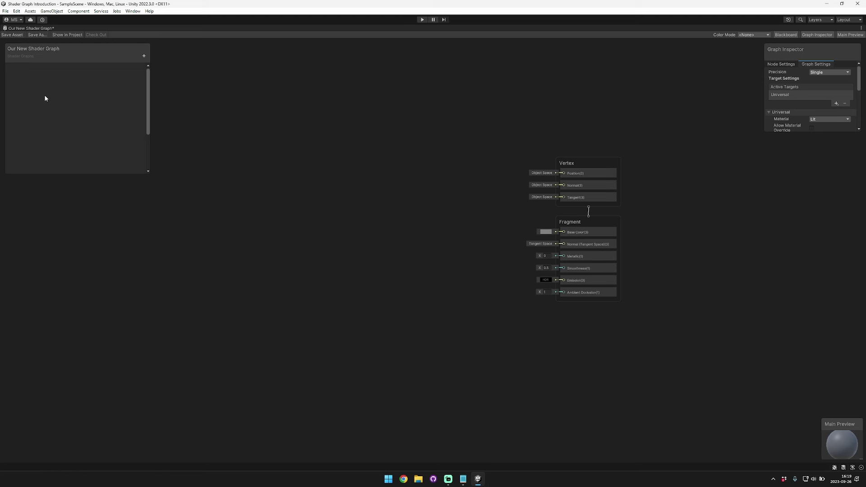
# Step: Hide the Blackboard and enlarge the Graph Inspector so that all its graph settings fit
pyautogui.click(817, 35)
pyautogui.click(817, 34)
pyautogui.click(785, 35)
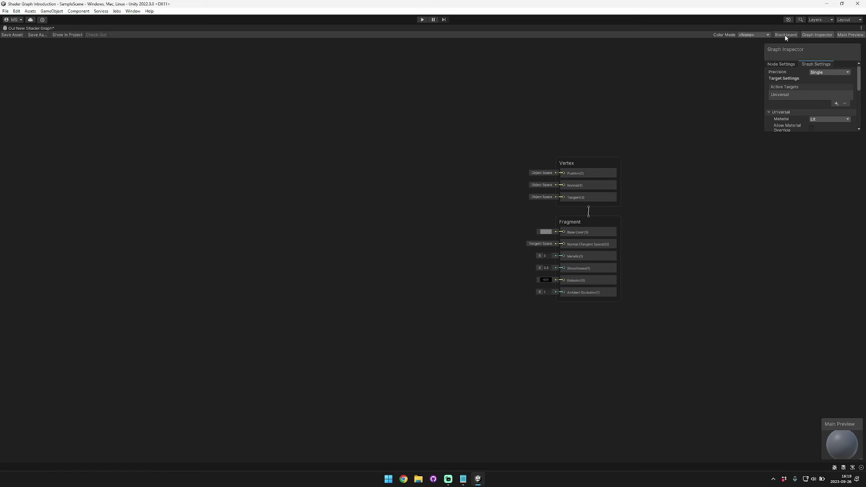
pyautogui.moveTo(765, 131); pyautogui.dragTo(656, 227)
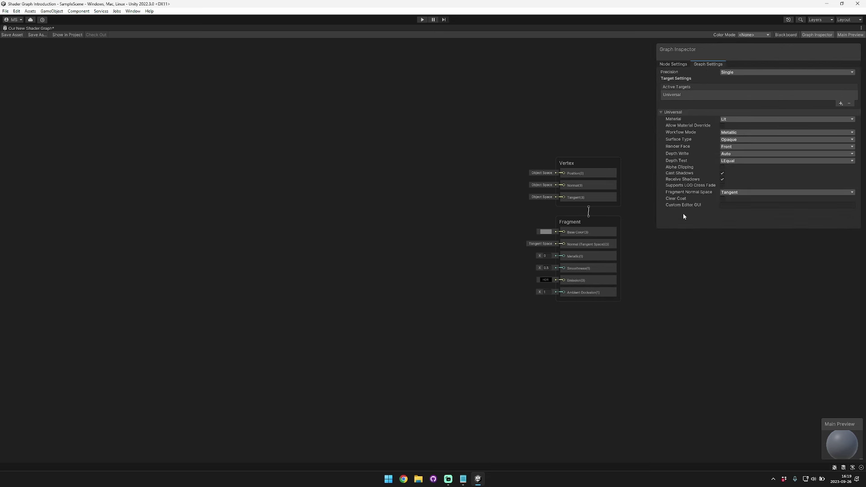
# Step: Show the node settings in the Graph Inspector and add a UV node to the graph
pyautogui.click(682, 65)
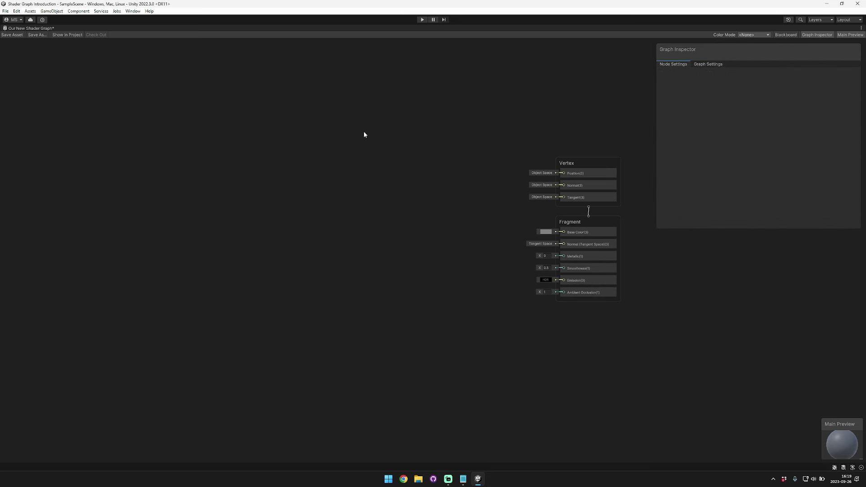
pyautogui.press('space')
pyautogui.write('uv')
pyautogui.press('Return')
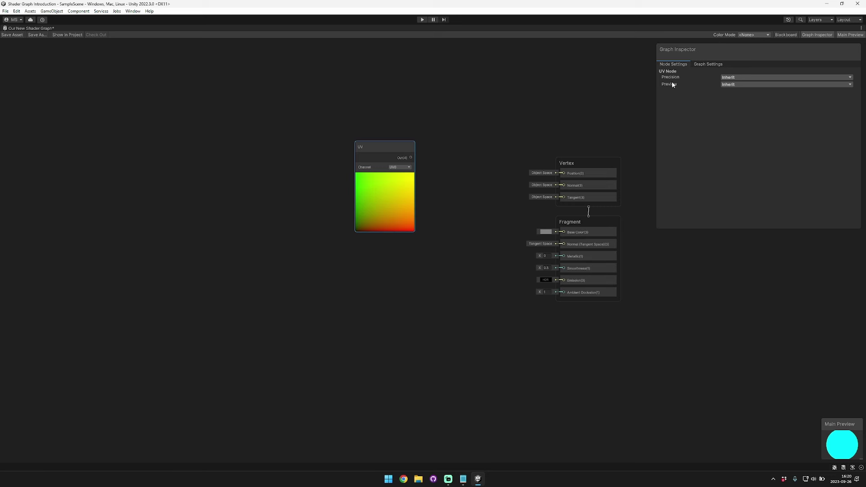
# Step: Check the UV node's Preview and Precision options, then delete the node
pyautogui.click(731, 85)
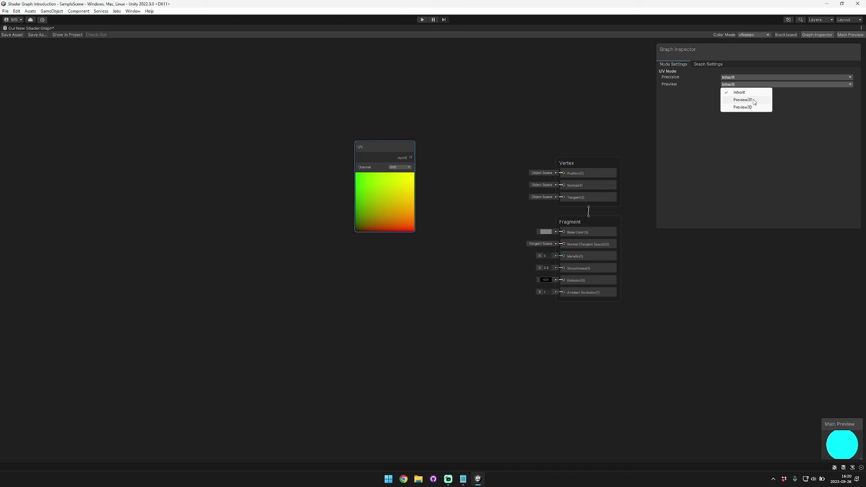
pyautogui.click(685, 100)
pyautogui.click(734, 78)
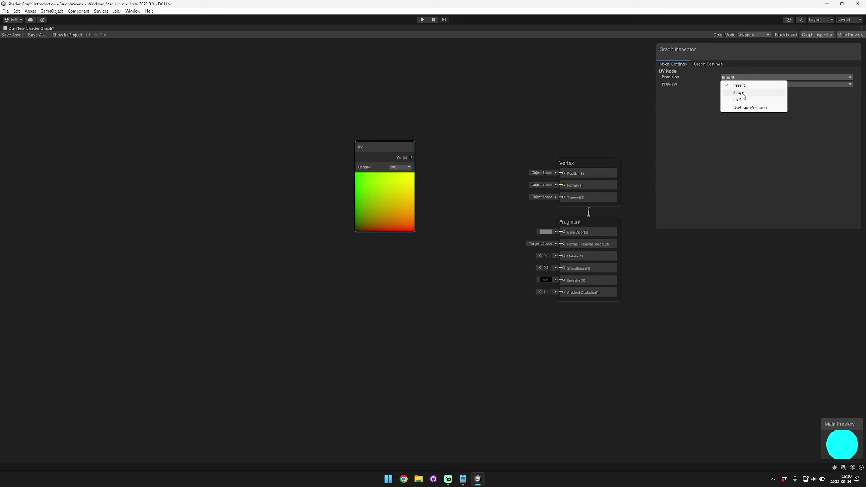
pyautogui.click(683, 105)
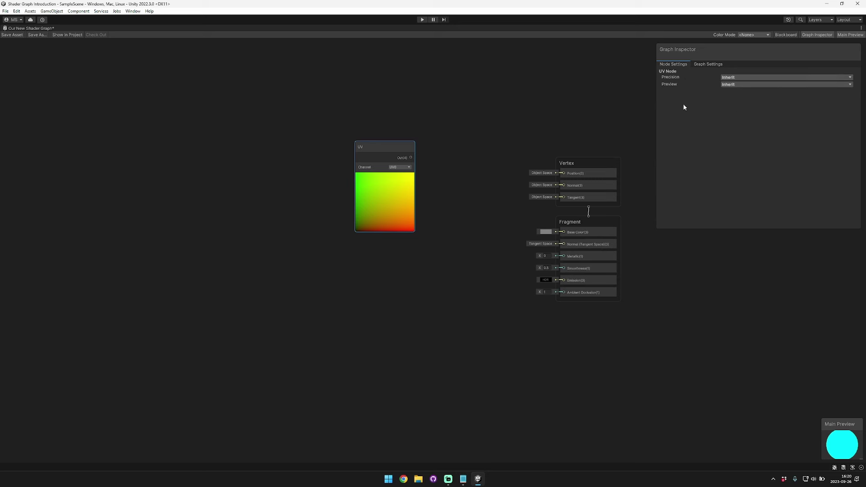
pyautogui.press('Delete')
# Step: Show the graph settings and check the available graph Precision options
pyautogui.moveTo(684, 72); pyautogui.dragTo(685, 77)
pyautogui.click(750, 76)
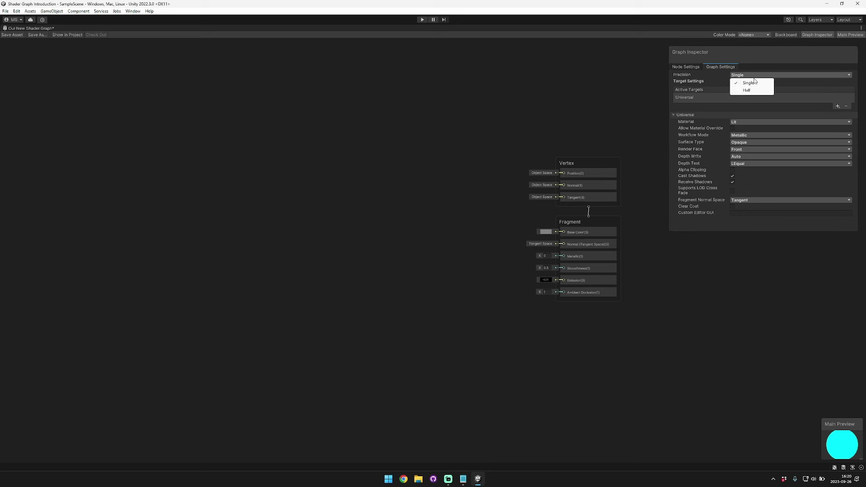
pyautogui.click(680, 77)
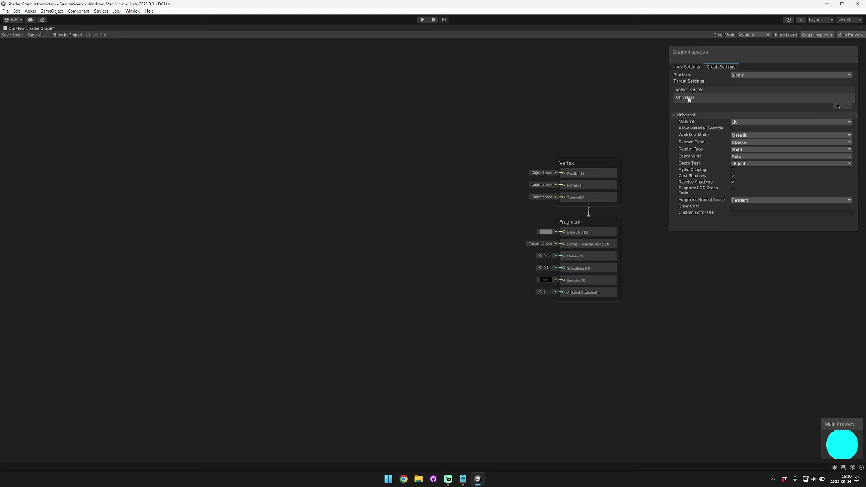
# Step: Add Built-In to the graph's active targets, then remove it
pyautogui.click(838, 106)
pyautogui.click(812, 125)
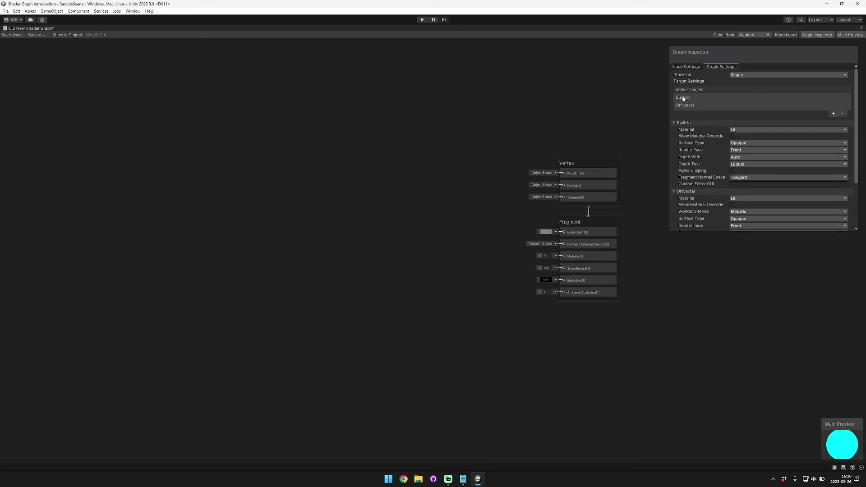
pyautogui.click(683, 98)
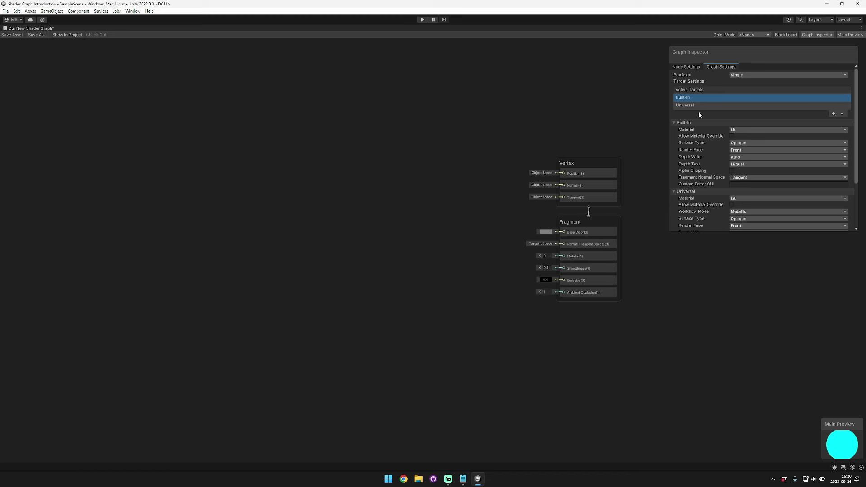
pyautogui.press('Delete')
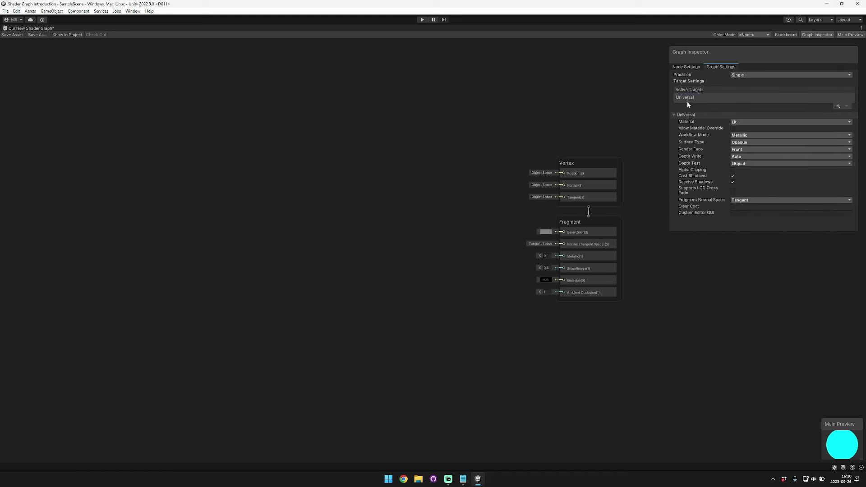
# Step: Check which targets can be added, then collapse and re-expand the Universal target's settings
pyautogui.click(838, 106)
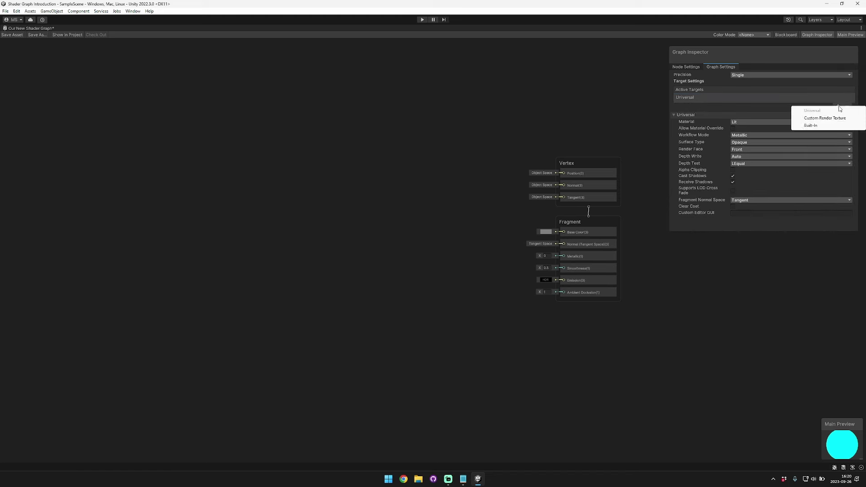
pyautogui.click(686, 97)
pyautogui.click(675, 115)
pyautogui.click(675, 115)
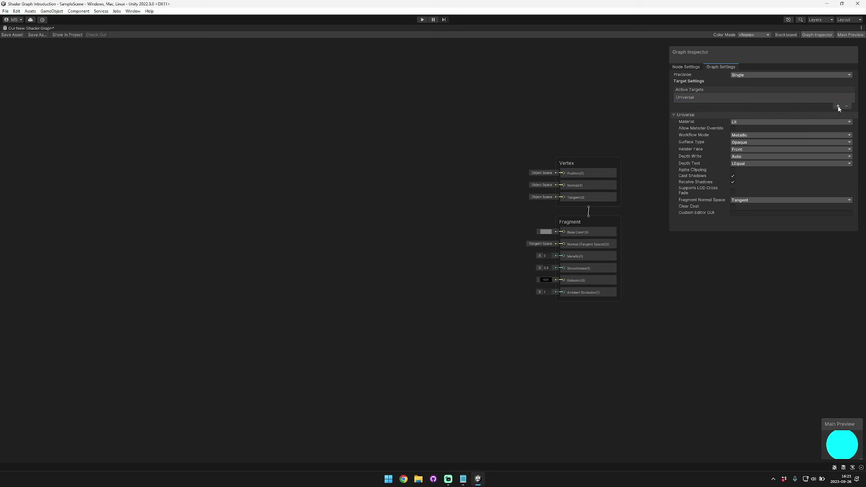
# Step: Add the Built-In target once more and remove it again, leaving only Universal
pyautogui.click(838, 106)
pyautogui.click(808, 114)
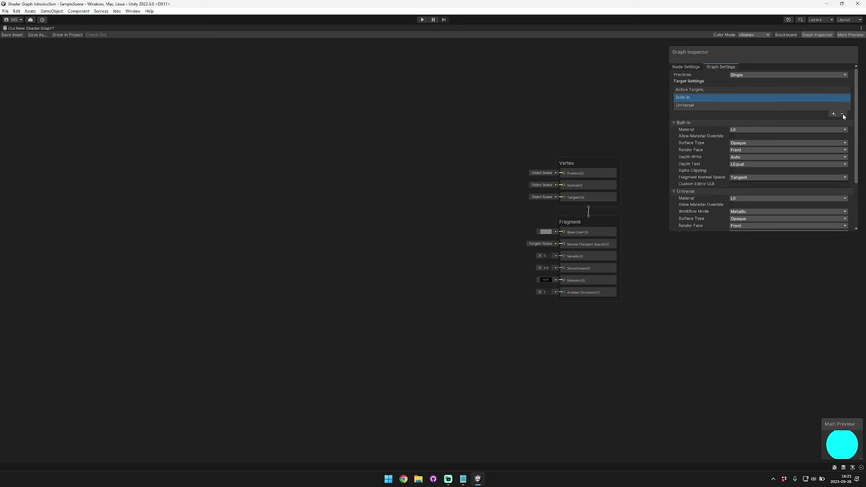
pyautogui.click(843, 114)
# Step: Check the Universal target's Material options, then switch Workflow Mode to Specular and back to Metallic
pyautogui.click(746, 122)
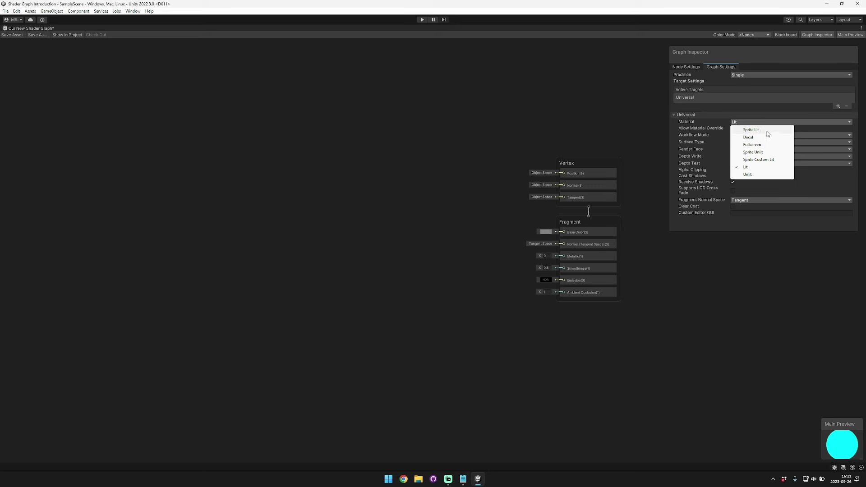
pyautogui.click(728, 130)
pyautogui.click(742, 135)
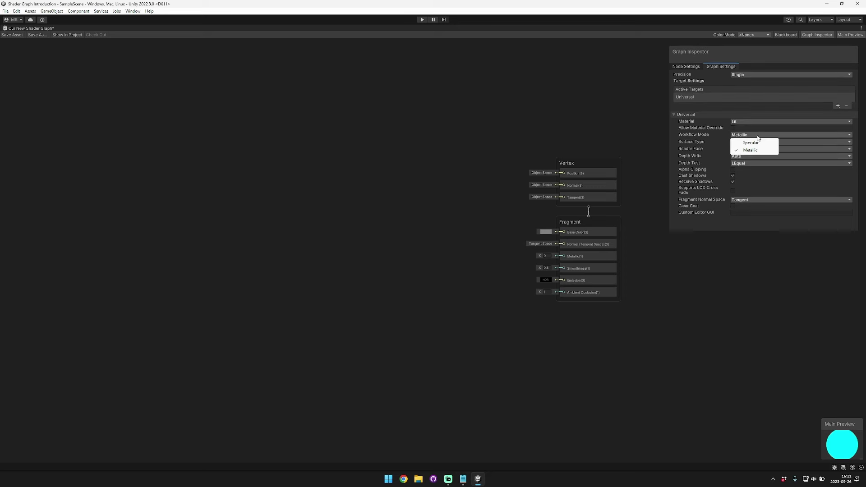
pyautogui.click(756, 143)
pyautogui.click(758, 135)
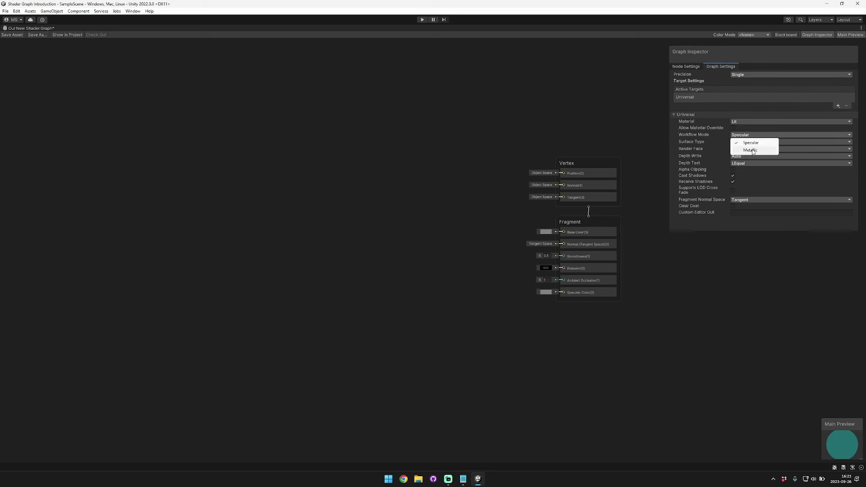
pyautogui.click(751, 149)
# Step: Check the available options for Surface Type, Render Face, Depth Write, Depth Test and Fragment Normal Space
pyautogui.click(756, 142)
pyautogui.click(692, 146)
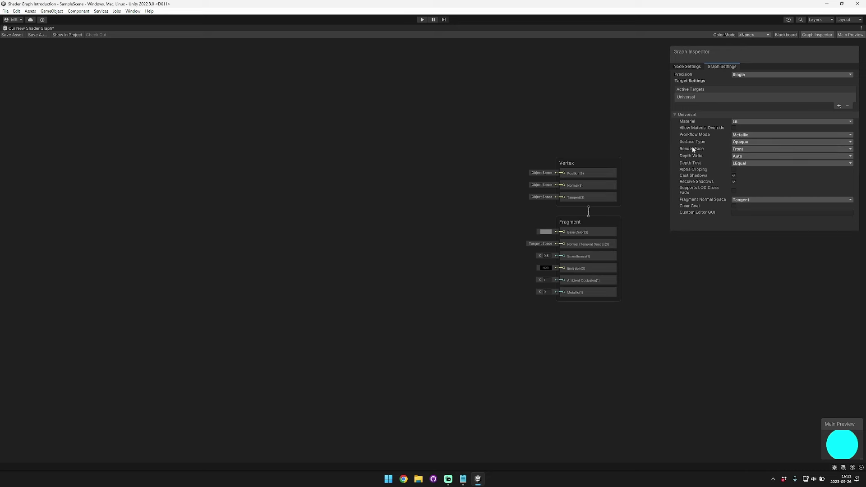
pyautogui.click(745, 149)
pyautogui.click(709, 155)
pyautogui.click(743, 156)
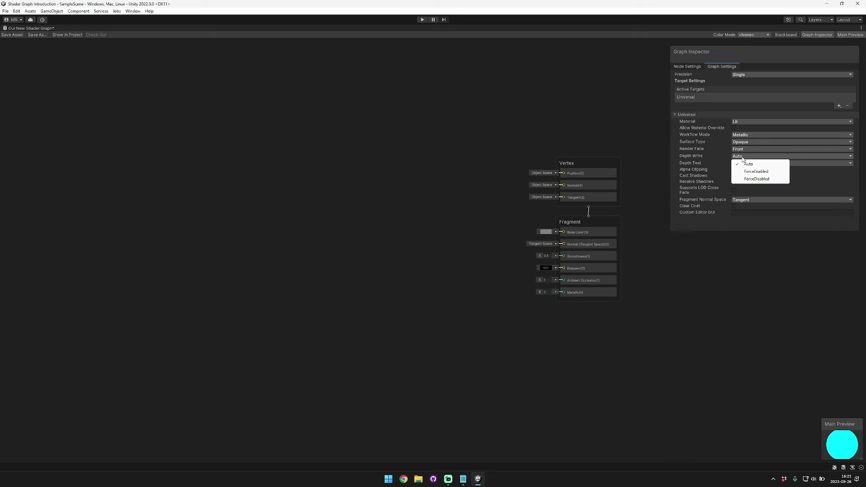
pyautogui.click(729, 164)
pyautogui.click(742, 163)
pyautogui.click(730, 174)
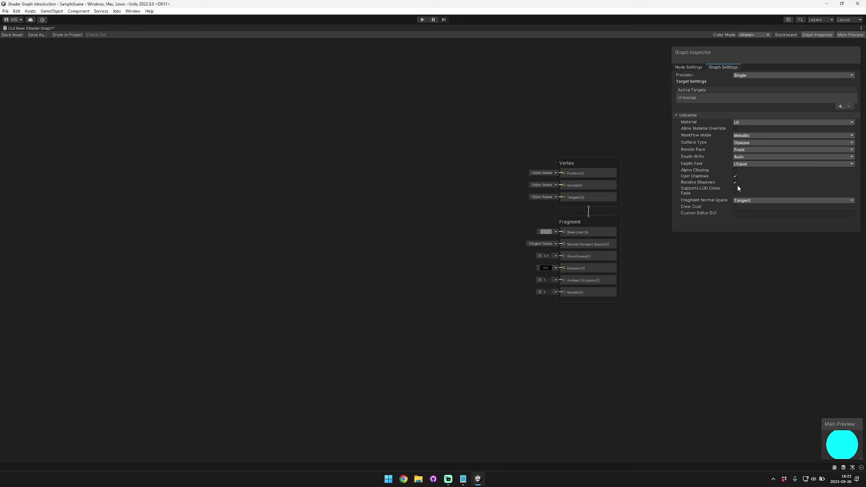
pyautogui.click(757, 203)
pyautogui.click(713, 209)
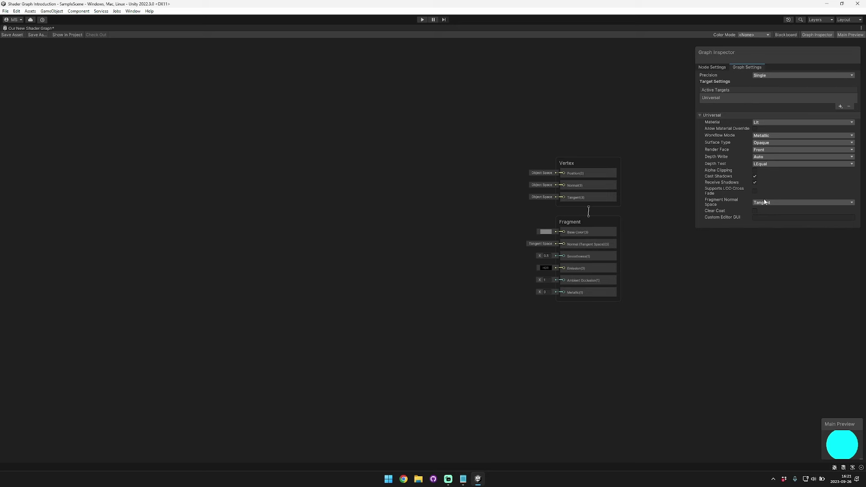
# Step: Switch the Universal target's Surface Type to Transparent and back to Opaque
pyautogui.click(771, 143)
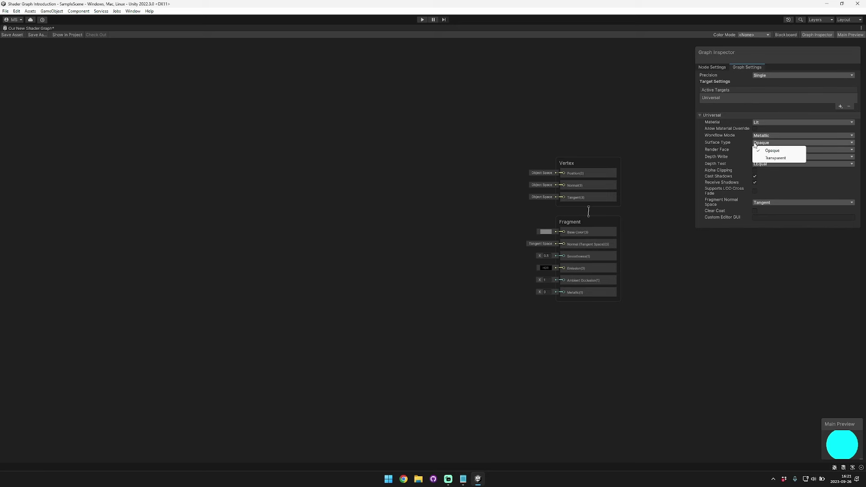
pyautogui.click(776, 158)
pyautogui.click(776, 143)
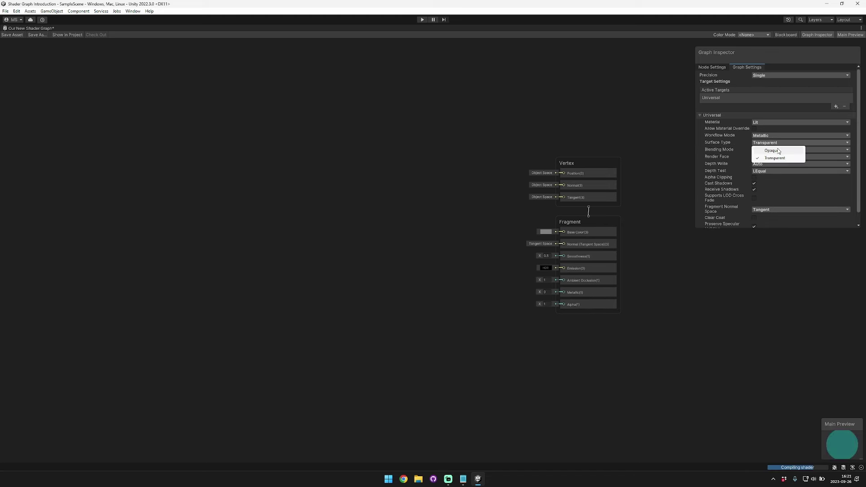
pyautogui.click(778, 151)
# Step: Switch Render Face to Both and return it to Front
pyautogui.click(778, 149)
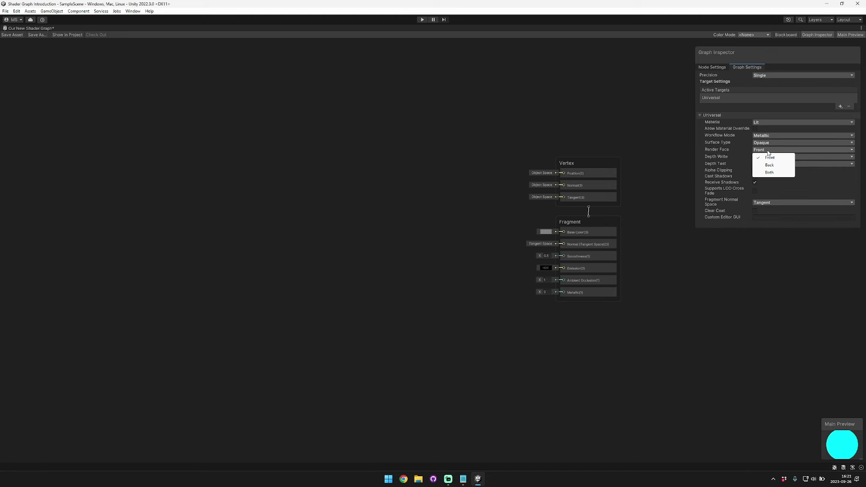
pyautogui.click(776, 173)
pyautogui.click(773, 153)
pyautogui.click(775, 158)
# Step: Toggle Alpha Clipping, Cast Shadows and Clear Coat, returning each one to its original setting
pyautogui.click(755, 170)
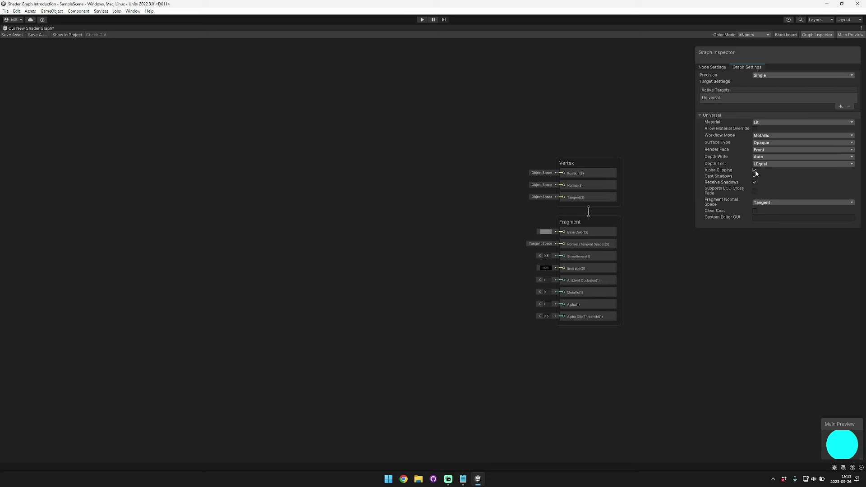
pyautogui.click(755, 171)
pyautogui.click(755, 182)
pyautogui.click(755, 182)
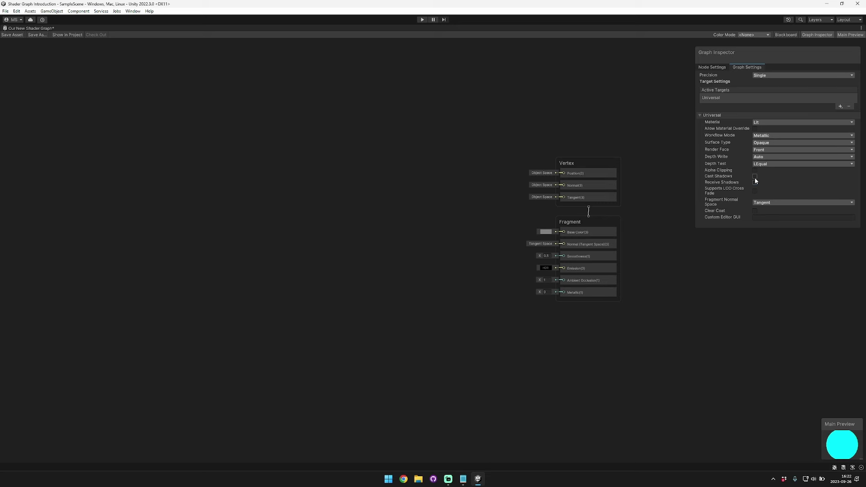
pyautogui.click(755, 210)
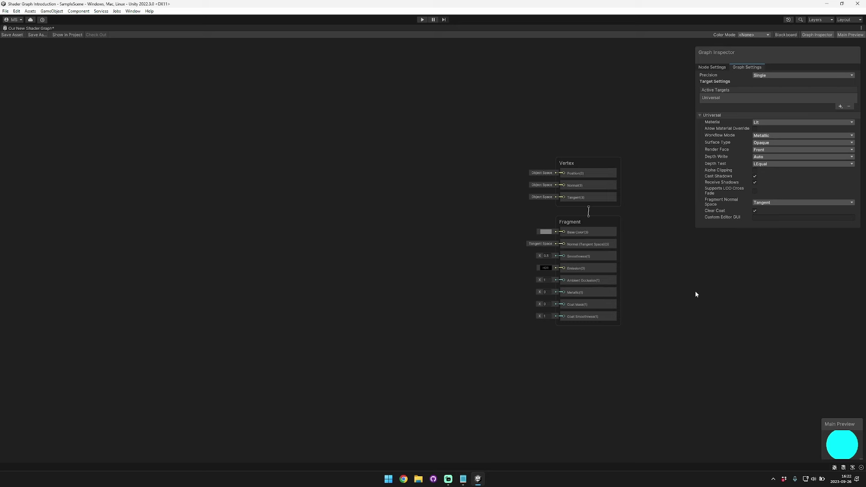
pyautogui.hotkey('ctrl', 'z')
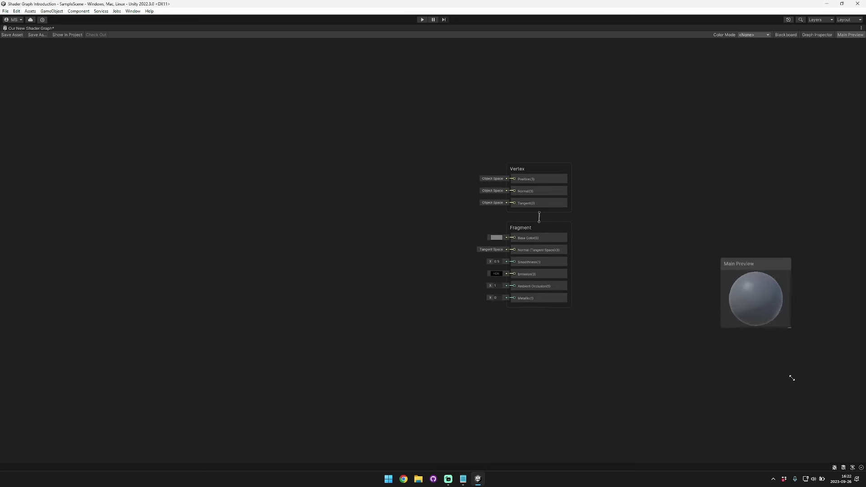
# Step: Enlarge the Main Preview and move it beside the Vertex and Fragment blocks
pyautogui.moveTo(790, 377); pyautogui.dragTo(863, 484)
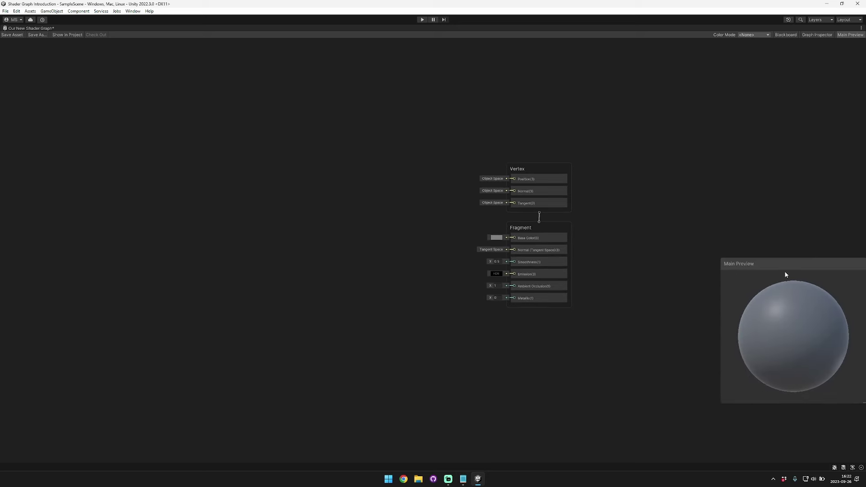
pyautogui.moveTo(785, 266); pyautogui.dragTo(685, 217)
# Step: Try the Capsule mesh in the Main Preview, and switch it to a Cube that fits entirely in view
pyautogui.rightClick(696, 260)
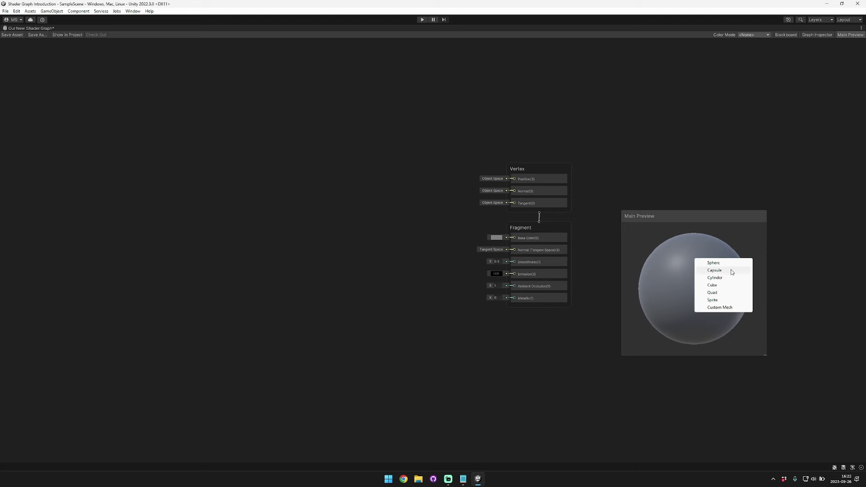
pyautogui.click(715, 271)
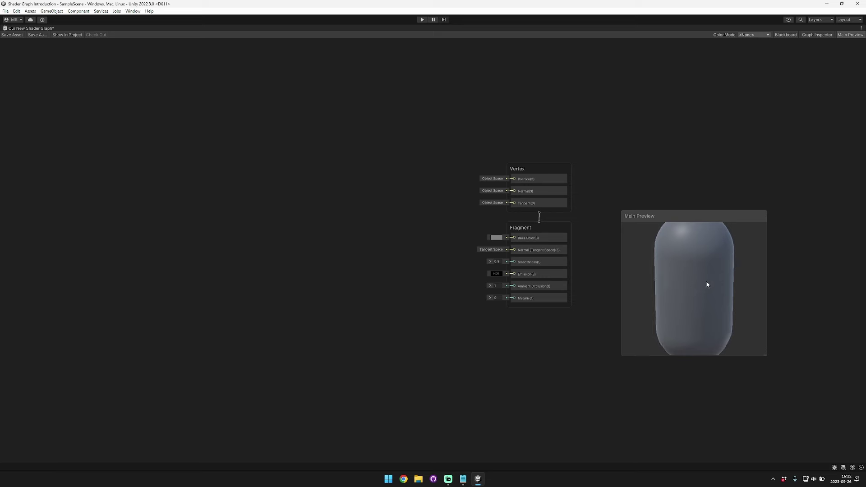
pyautogui.rightClick(685, 281)
pyautogui.click(718, 307)
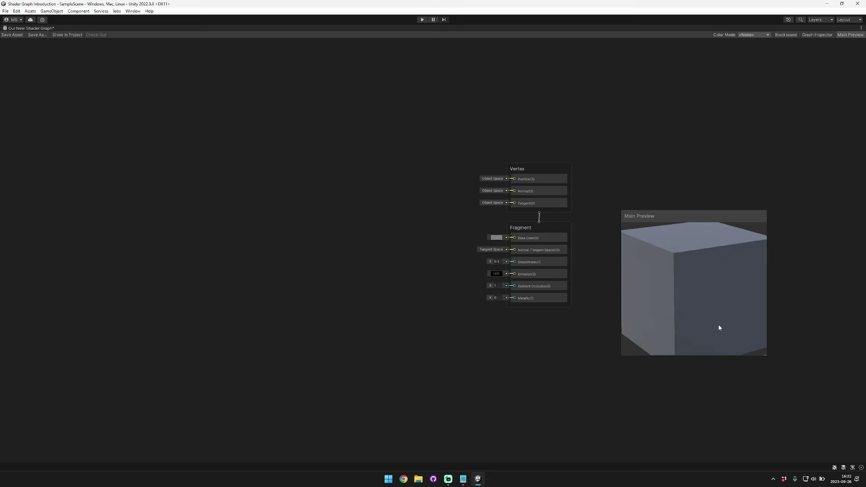
pyautogui.scroll(-5, 718, 326)
pyautogui.moveTo(683, 310)
pyautogui.mouseDown()
pyautogui.moveTo(708, 304)
pyautogui.moveTo(677, 305)
pyautogui.mouseUp()
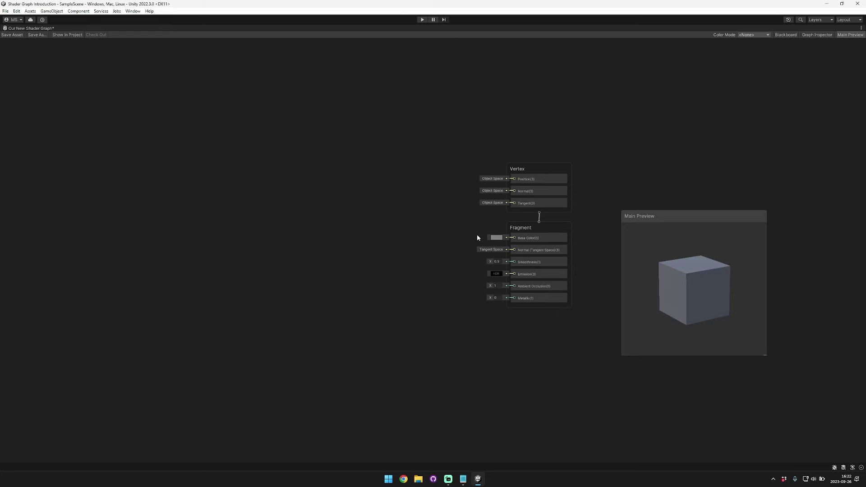
# Step: Set the Fragment Base Color to pure red (FF0000) and save the shader graph
pyautogui.click(496, 238)
pyautogui.moveTo(542, 286); pyautogui.dragTo(558, 274)
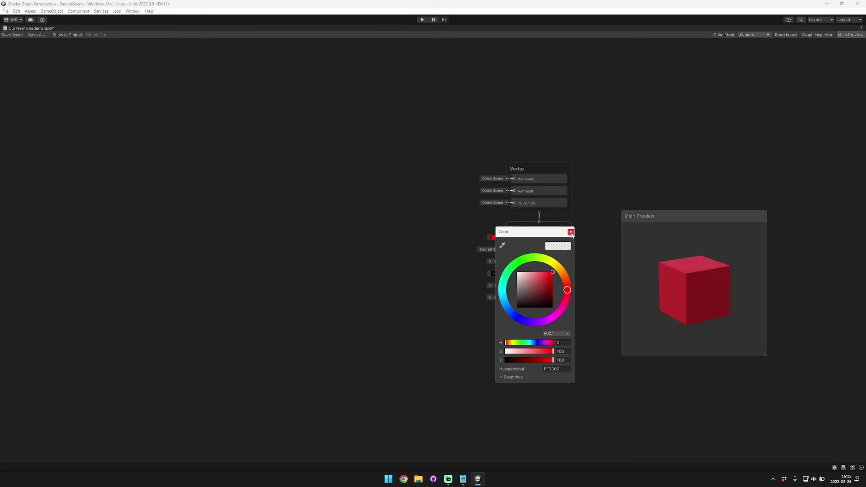
pyautogui.click(571, 232)
pyautogui.moveTo(670, 266); pyautogui.dragTo(685, 278)
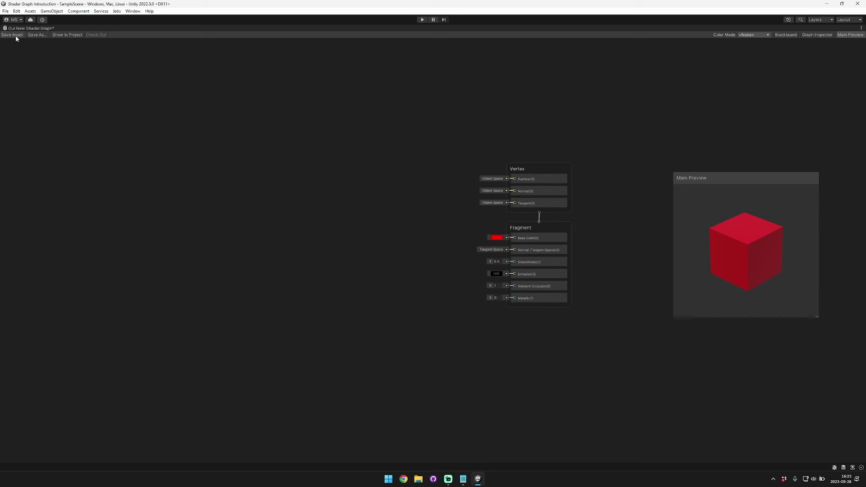
pyautogui.hotkey('ctrl', 's')
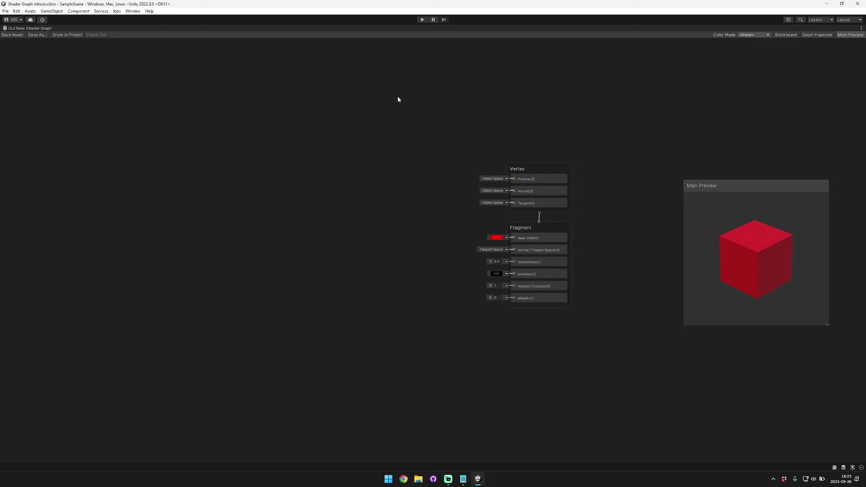
# Step: Restore the full editor layout and highlight the line "How to apply a Shader Graph to a Material" in the Notepad notes
pyautogui.rightClick(42, 28)
pyautogui.click(80, 33)
pyautogui.hotkey('alt', 'Tab')
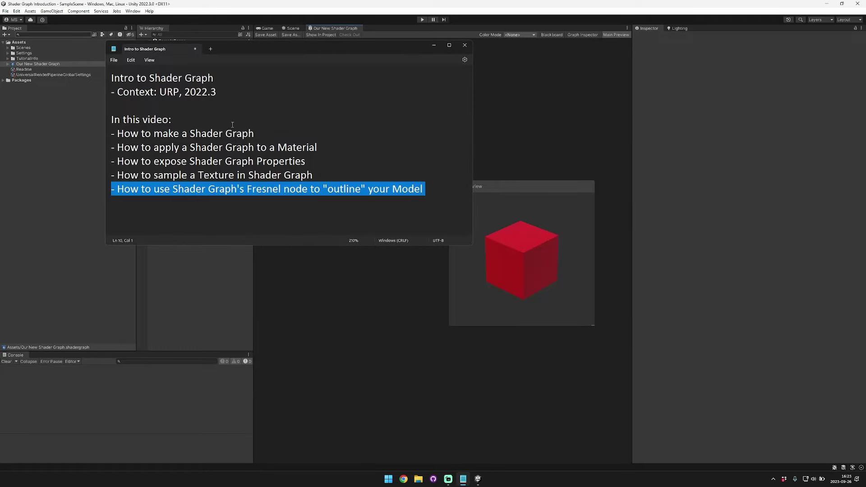
pyautogui.moveTo(322, 147); pyautogui.dragTo(86, 141)
pyautogui.click(62, 136)
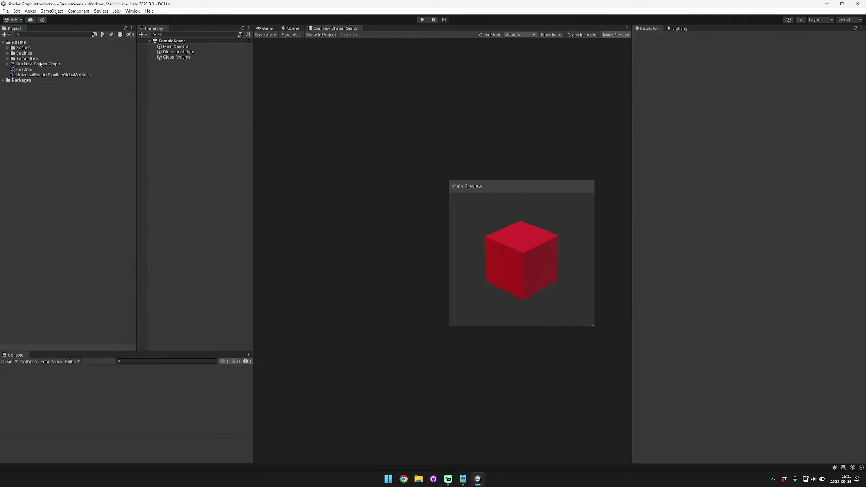
# Step: Create a material in the Assets folder and name it "Our Custom Material"
pyautogui.rightClick(31, 42)
pyautogui.moveTo(44, 46)
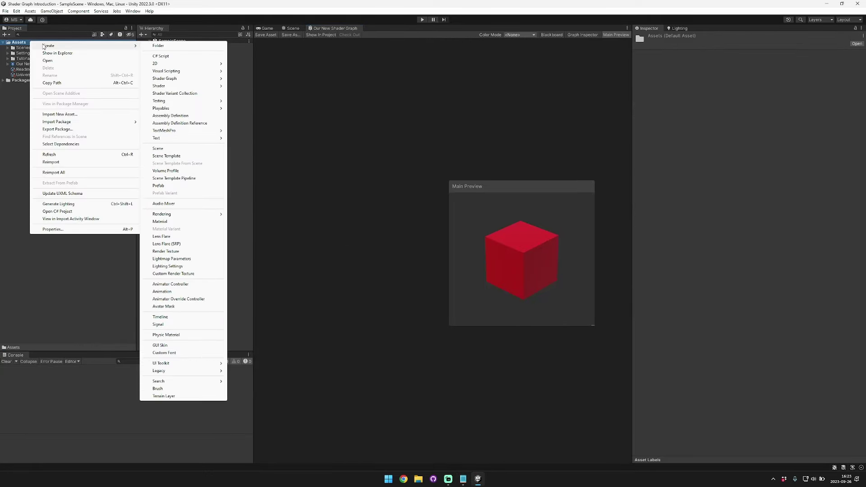
pyautogui.click(186, 220)
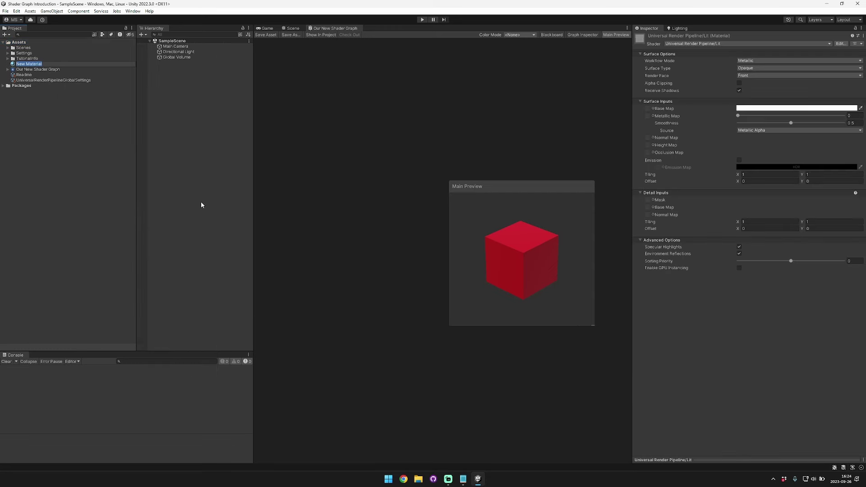
pyautogui.write('OUr Custom Material')
pyautogui.press('Return')
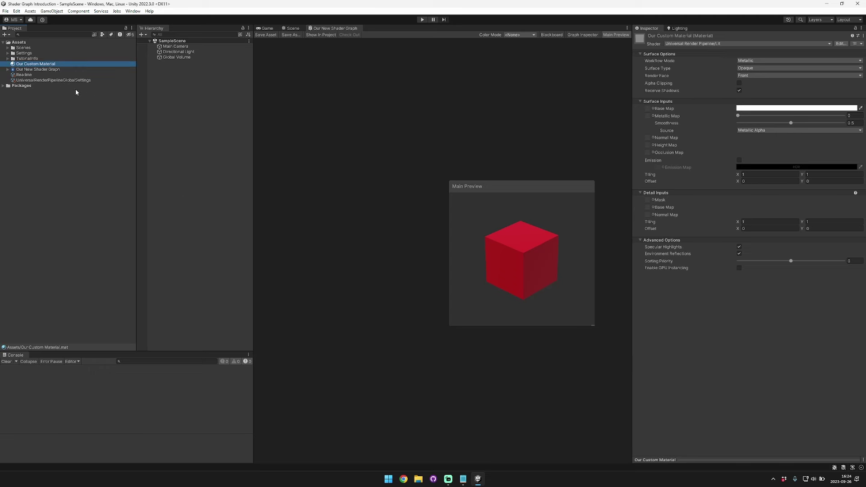
# Step: Apply Our New Shader Graph to Our Custom Material and select the material
pyautogui.moveTo(62, 70); pyautogui.dragTo(56, 66)
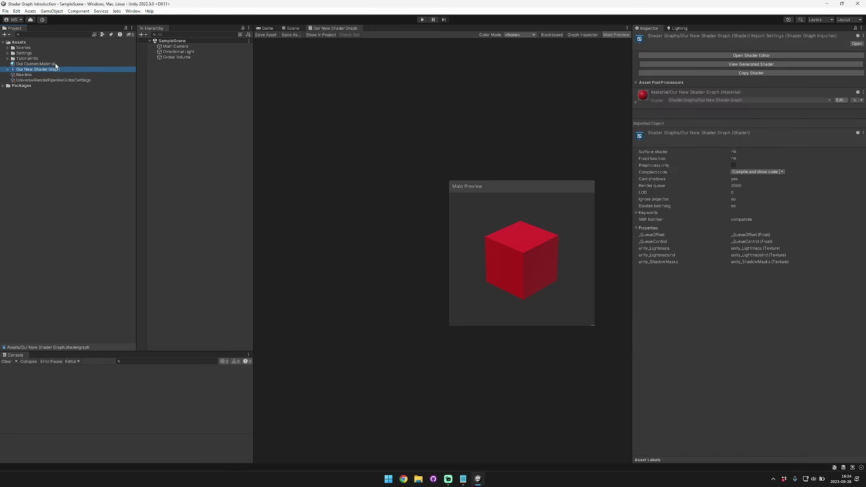
pyautogui.click(56, 65)
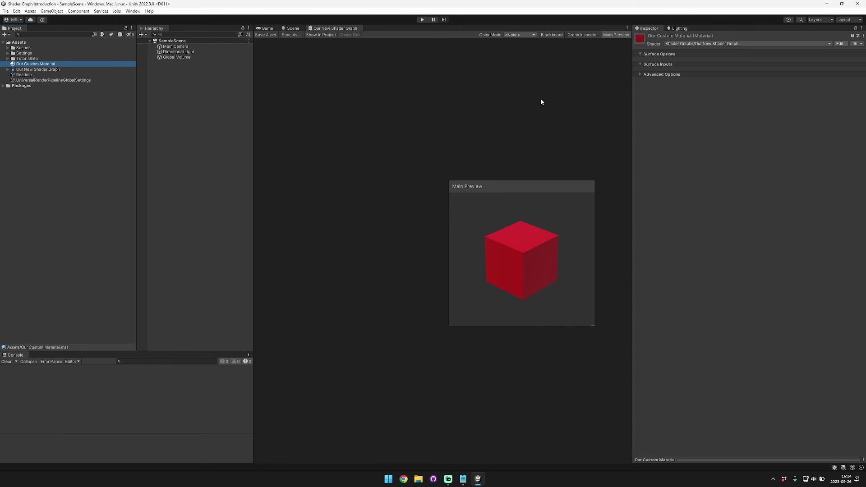
# Step: Check the material's shader choice in the Shader Graphs category and expand its Advanced Options
pyautogui.click(697, 45)
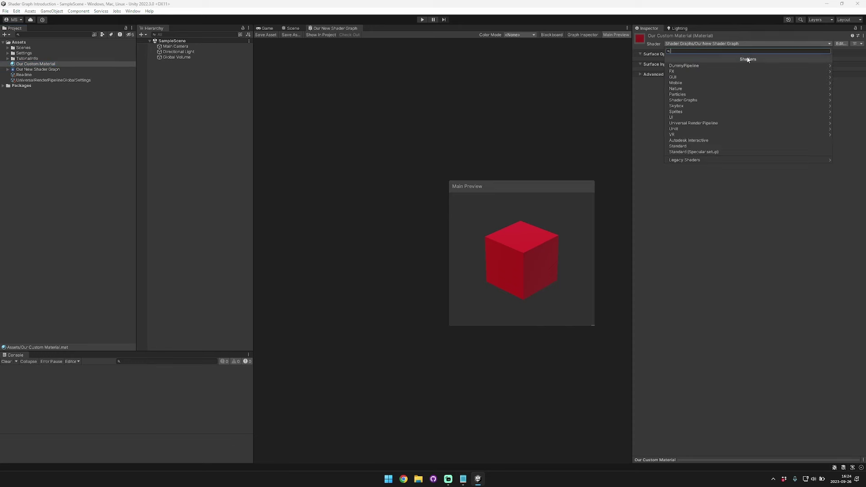
pyautogui.click(715, 101)
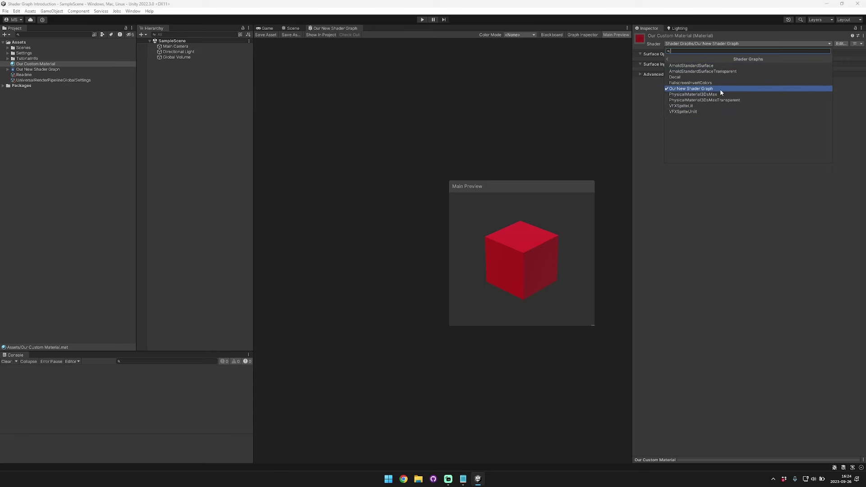
pyautogui.click(742, 210)
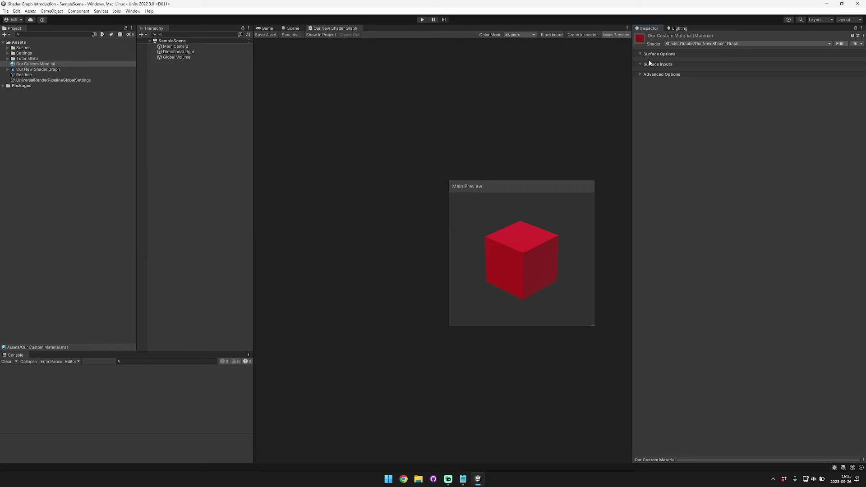
pyautogui.click(641, 74)
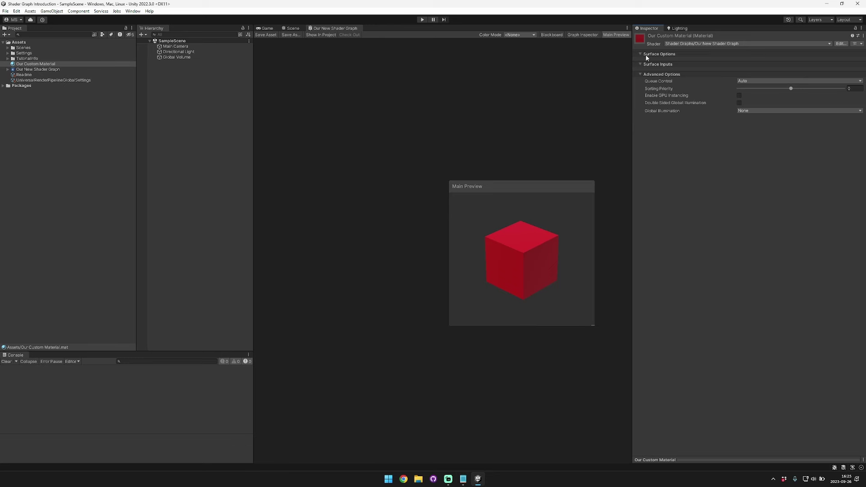
# Step: Maximize the Shader Graph editor and move Metallic directly above Smoothness in the Fragment block
pyautogui.moveTo(443, 81); pyautogui.dragTo(381, 103, button='middle')
pyautogui.moveTo(510, 104); pyautogui.dragTo(329, 93, button='middle')
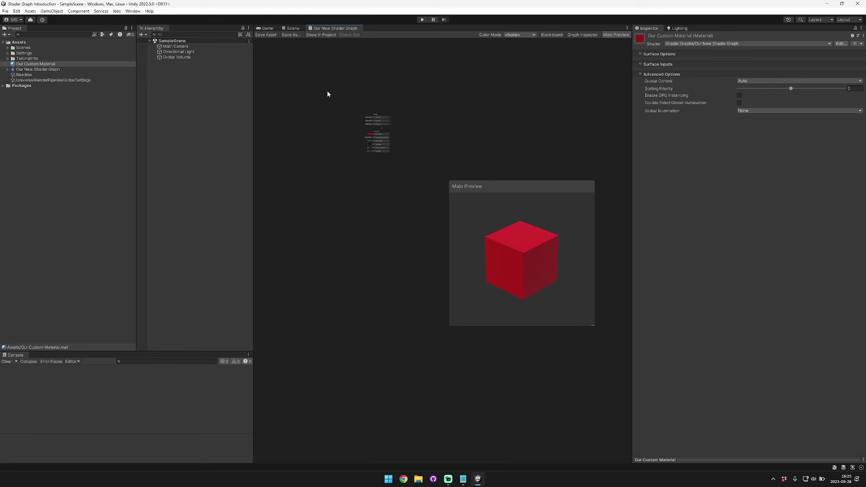
pyautogui.scroll(8, 367, 201)
pyautogui.hotkey('shift', 'space')
pyautogui.moveTo(367, 201); pyautogui.dragTo(302, 203, button='middle')
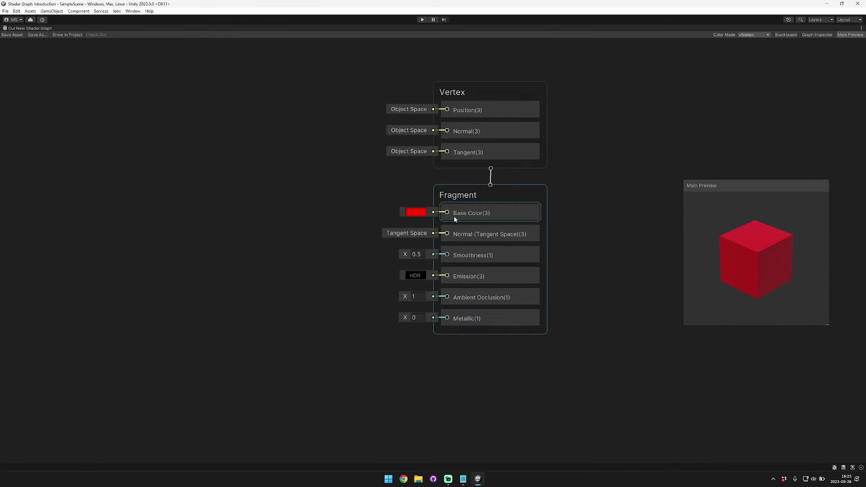
pyautogui.moveTo(450, 220); pyautogui.dragTo(486, 246)
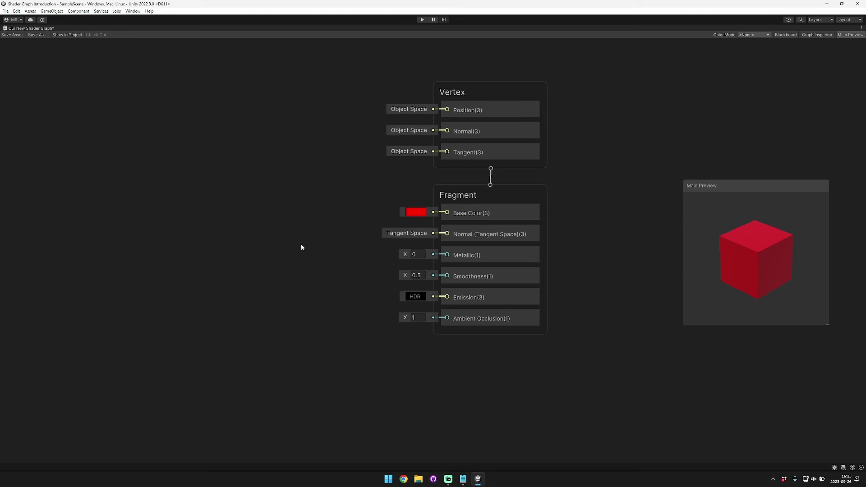
# Step: Show the Blackboard and add a Color property named "Base Color"
pyautogui.click(786, 35)
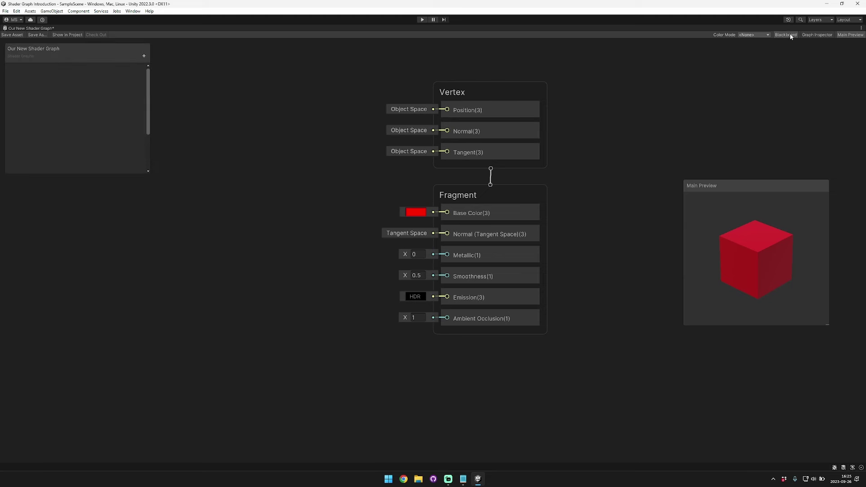
pyautogui.click(144, 56)
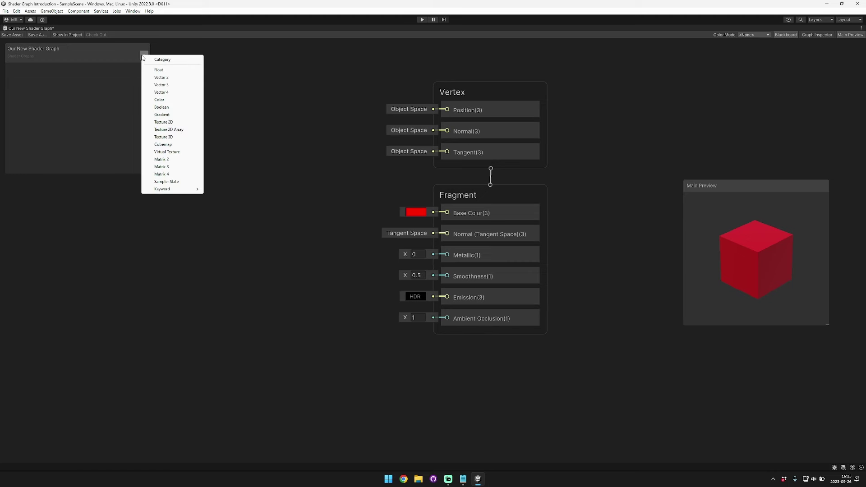
pyautogui.click(174, 100)
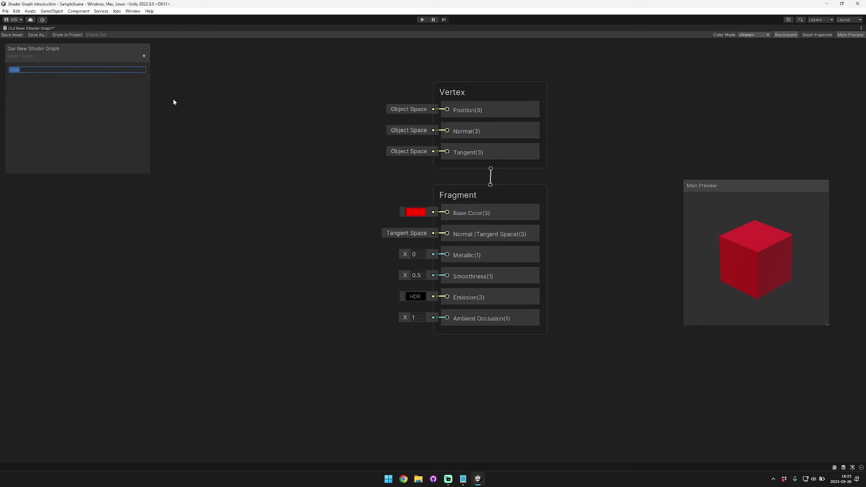
pyautogui.write('Base Color')
pyautogui.press('Return')
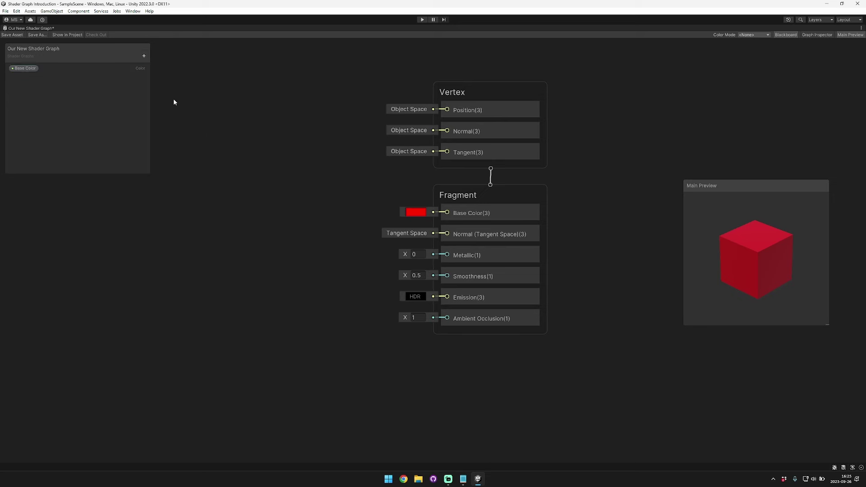
# Step: Show the Graph Inspector beside the Blackboard and set the Base Color property's default to white (FFFFFF)
pyautogui.click(12, 71)
pyautogui.click(817, 34)
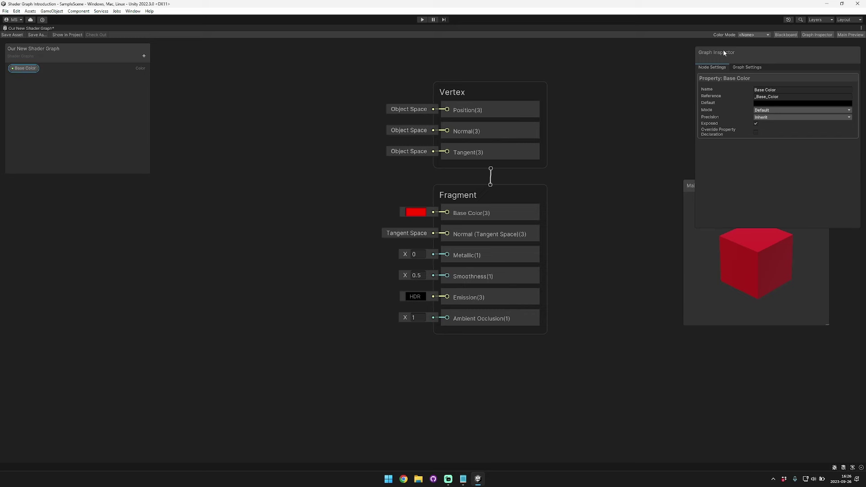
pyautogui.moveTo(724, 49); pyautogui.dragTo(183, 47)
pyautogui.click(234, 100)
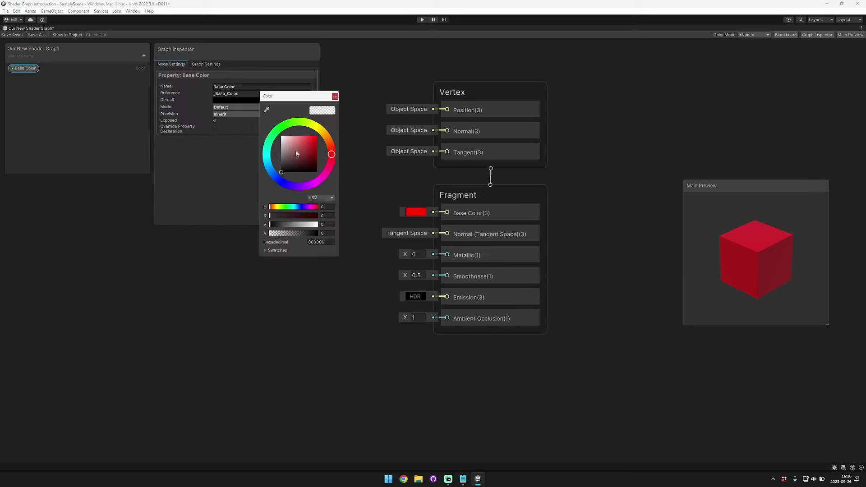
pyautogui.moveTo(297, 153); pyautogui.dragTo(281, 136)
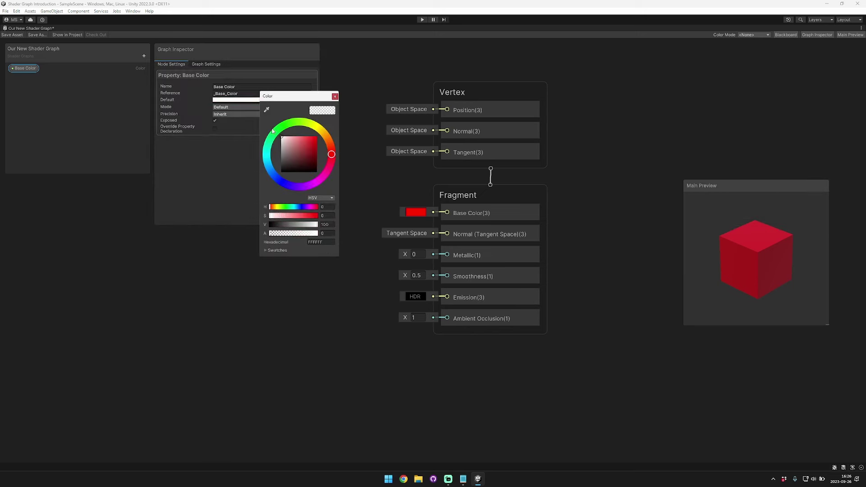
pyautogui.click(334, 96)
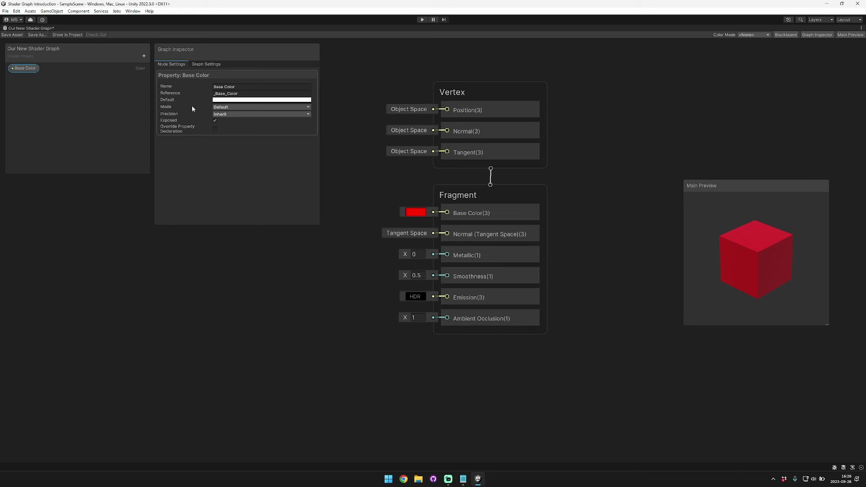
# Step: Check the Base Color property's reference name and save the shader graph asset
pyautogui.click(253, 96)
pyautogui.click(280, 188)
pyautogui.click(10, 36)
# Step: Add the Base Color property to the graph, connect it to the Fragment block's Base Color input and place the node beside it
pyautogui.click(411, 213)
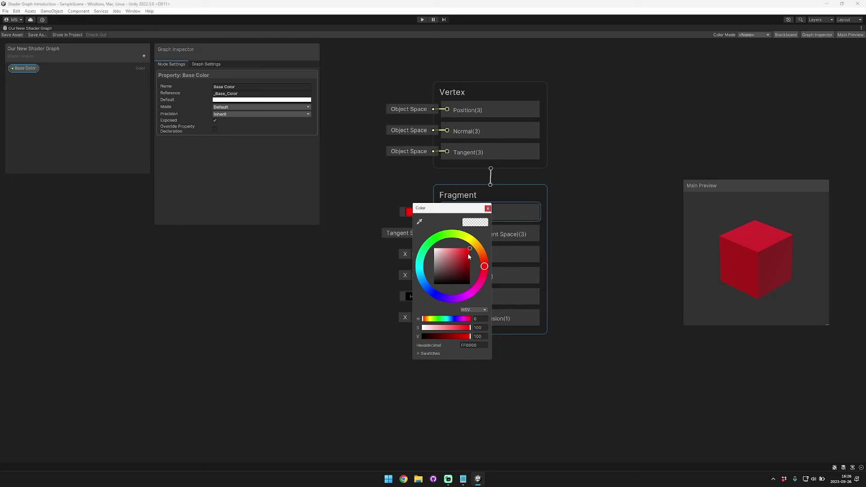
pyautogui.moveTo(468, 256)
pyautogui.mouseDown()
pyautogui.moveTo(454, 238)
pyautogui.moveTo(389, 242)
pyautogui.moveTo(454, 291)
pyautogui.moveTo(429, 224)
pyautogui.moveTo(478, 242)
pyautogui.mouseUp()
pyautogui.click(26, 69)
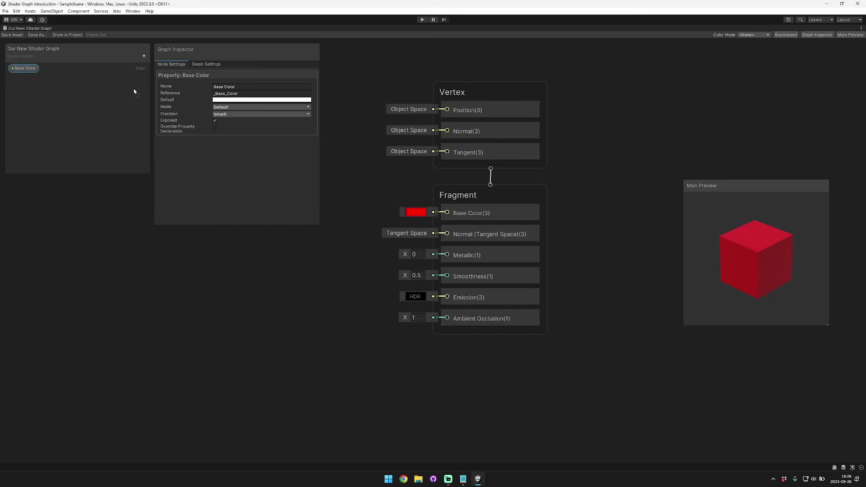
pyautogui.moveTo(24, 68); pyautogui.dragTo(442, 214)
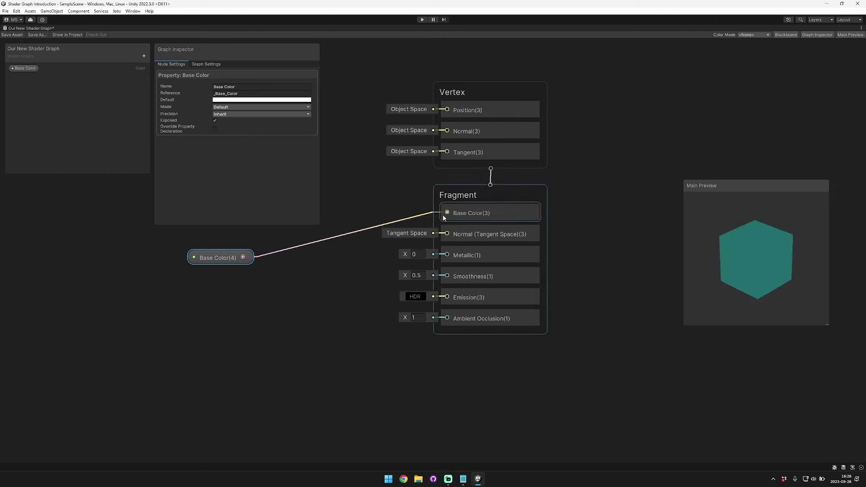
pyautogui.moveTo(218, 257); pyautogui.dragTo(340, 233)
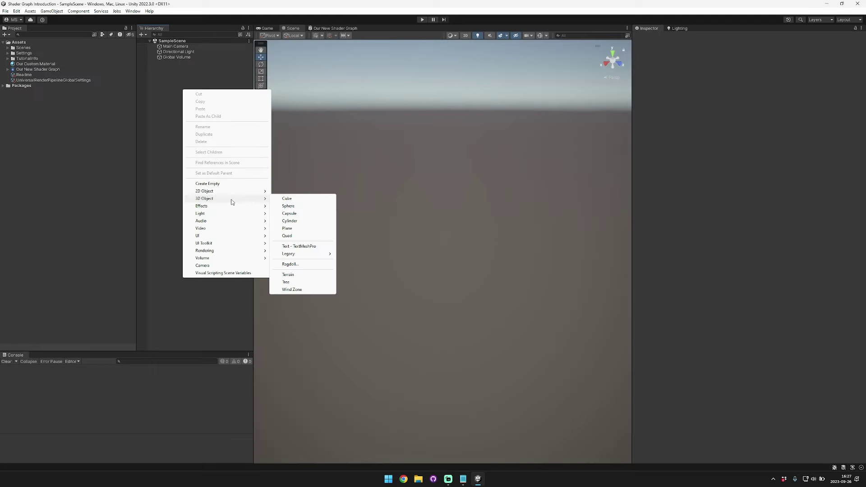
# Step: Create a 3D cube in the scene and assign Our Custom Material to its Mesh Renderer
pyautogui.click(288, 199)
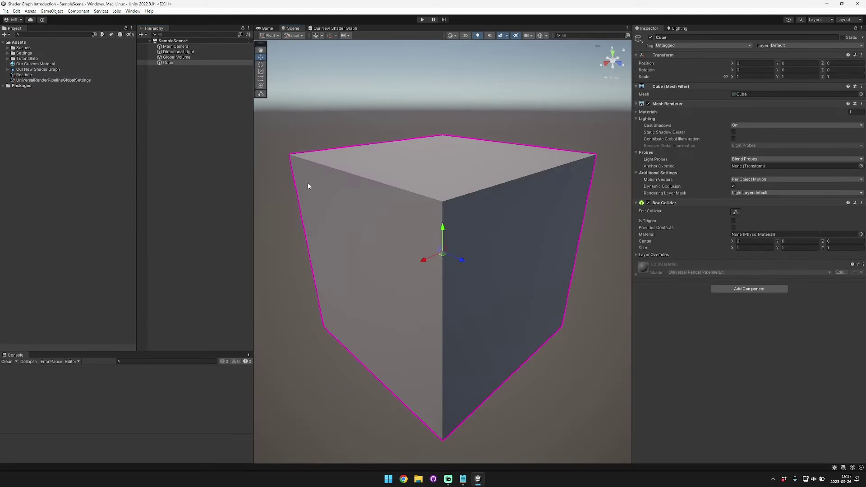
pyautogui.click(641, 112)
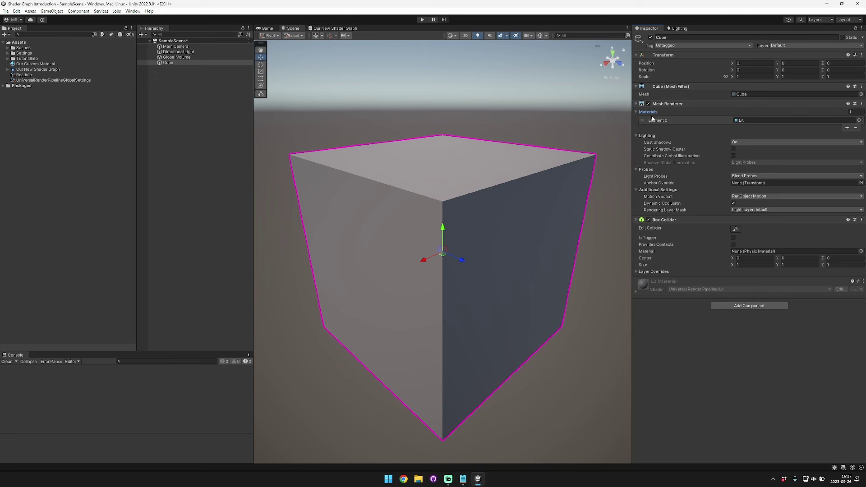
pyautogui.moveTo(22, 63); pyautogui.dragTo(783, 118)
# Step: Open Our Custom Material from the cube and set its Base Color to pure red
pyautogui.doubleClick(773, 120)
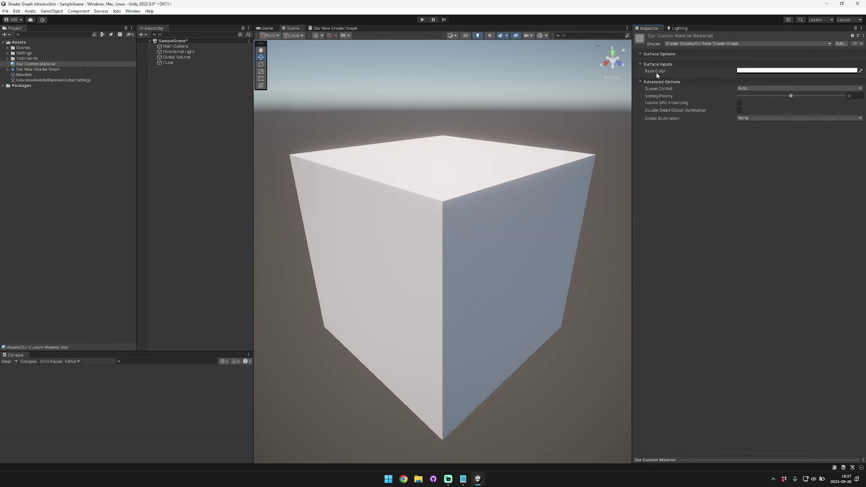
pyautogui.click(752, 71)
pyautogui.moveTo(808, 117); pyautogui.dragTo(825, 97)
# Step: Inspect the Base Color property's default in the shader graph and return to the Scene view
pyautogui.click(341, 29)
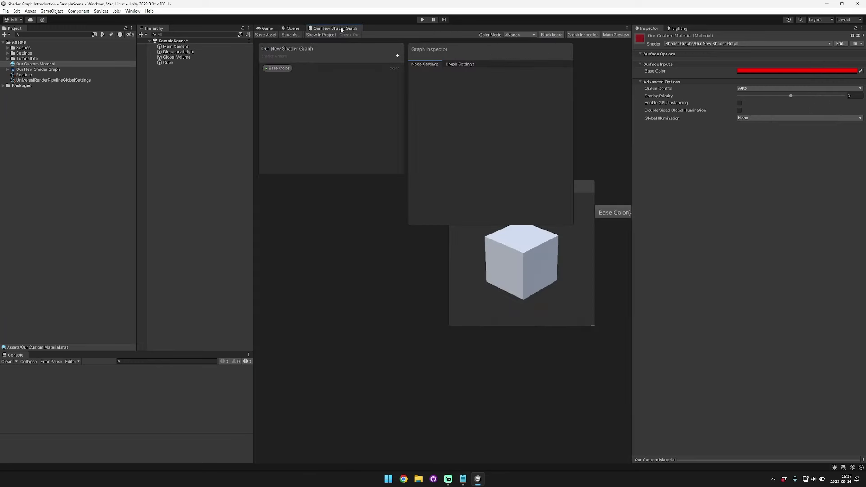
pyautogui.click(277, 68)
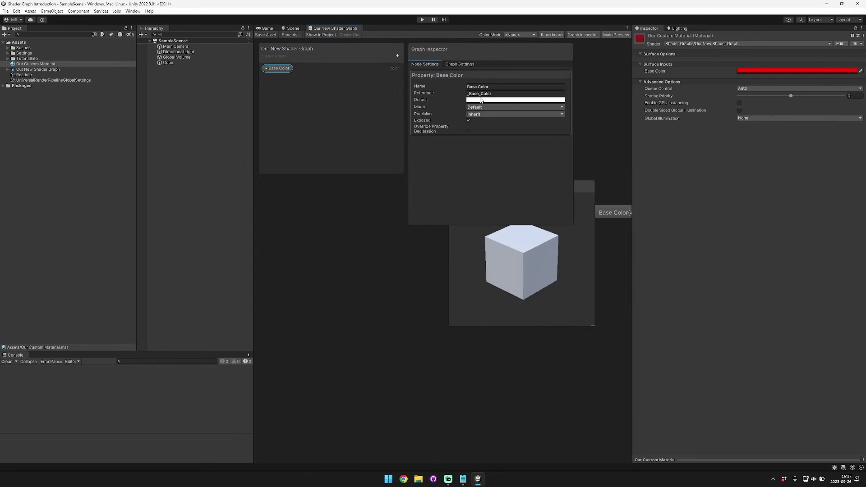
pyautogui.click(293, 28)
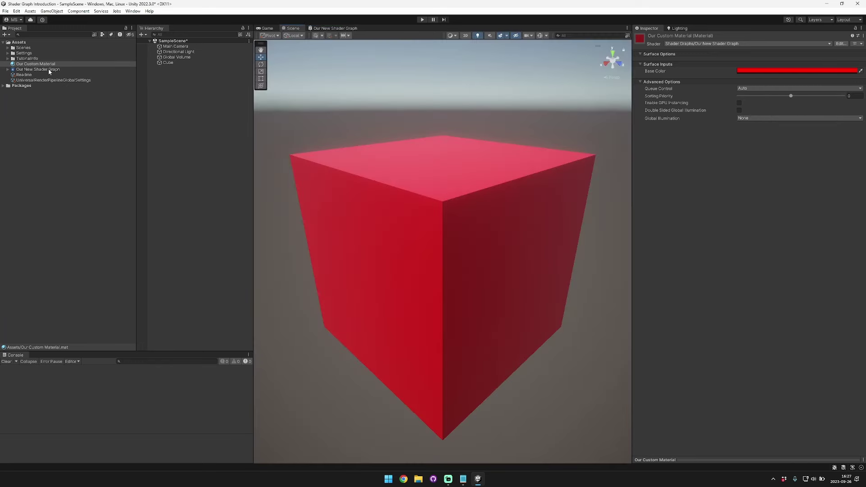
# Step: Create a material named "Our New Custom Material" in the Assets folder and apply Our New Shader Graph to it
pyautogui.rightClick(22, 44)
pyautogui.moveTo(36, 44)
pyautogui.click(179, 197)
pyautogui.write('Our')
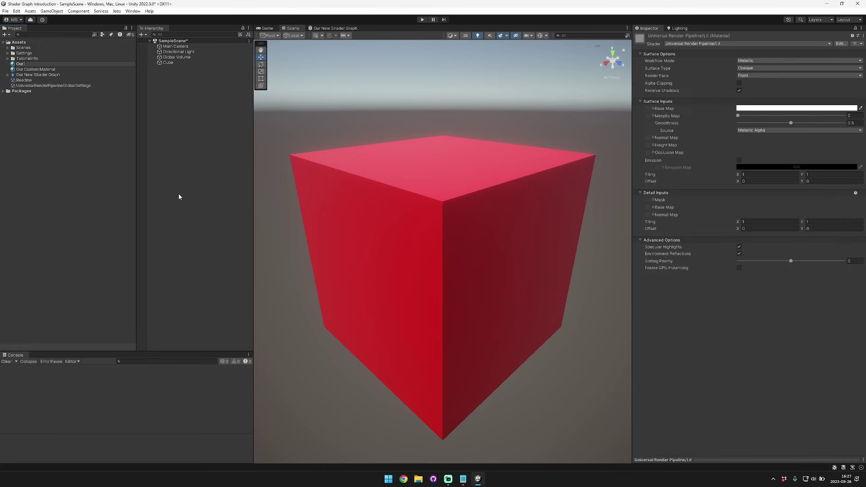
pyautogui.write(' New Custom Material')
pyautogui.press('Return')
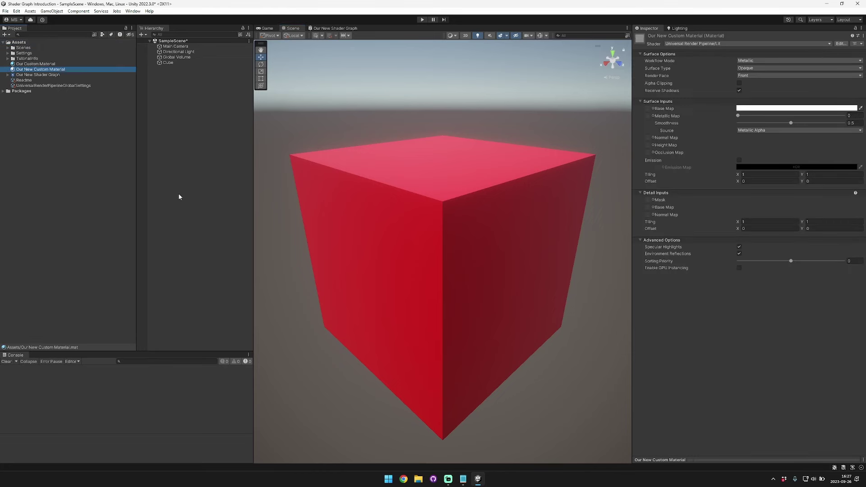
pyautogui.moveTo(49, 76); pyautogui.dragTo(66, 70)
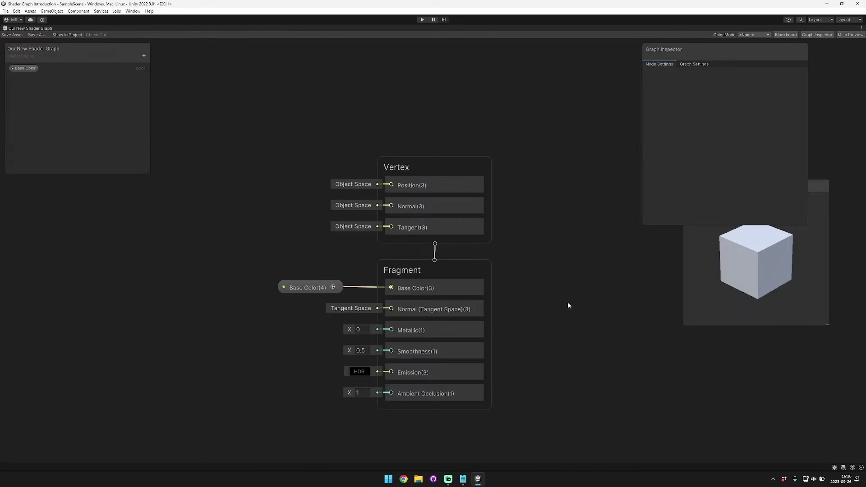
# Step: Add a Gradient property to the Blackboard to examine its Exposed setting, and delete it again
pyautogui.click(144, 55)
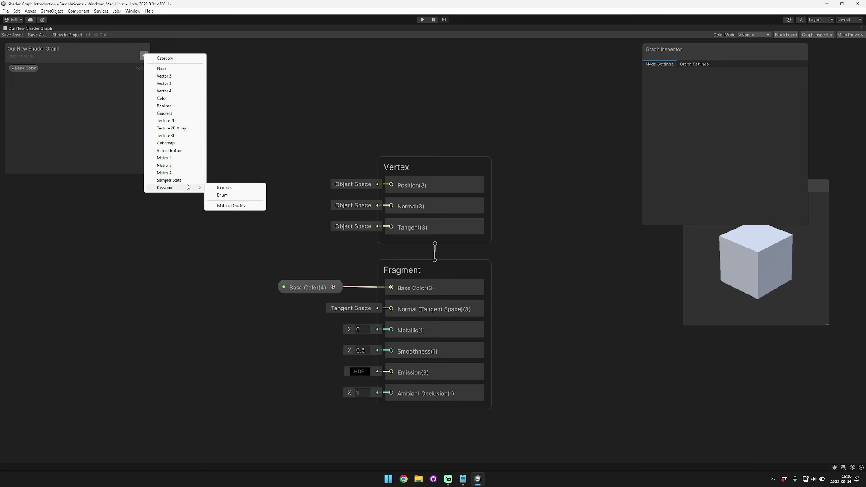
pyautogui.click(185, 113)
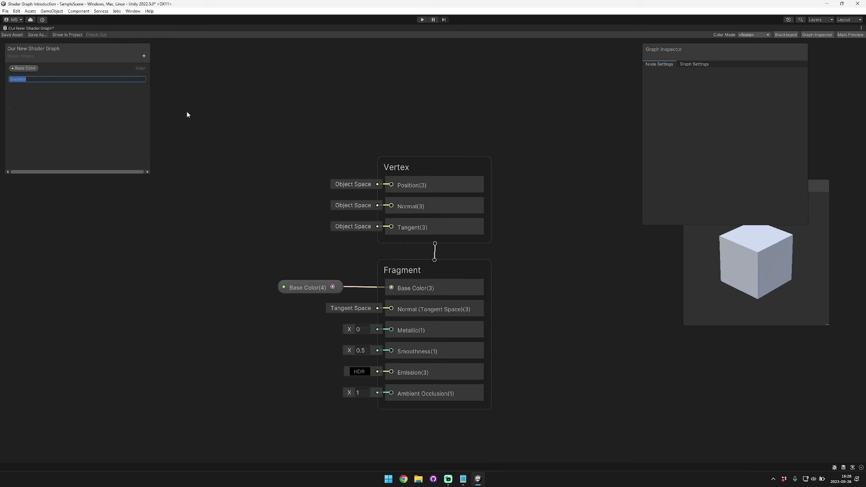
pyautogui.click(40, 96)
pyautogui.click(20, 78)
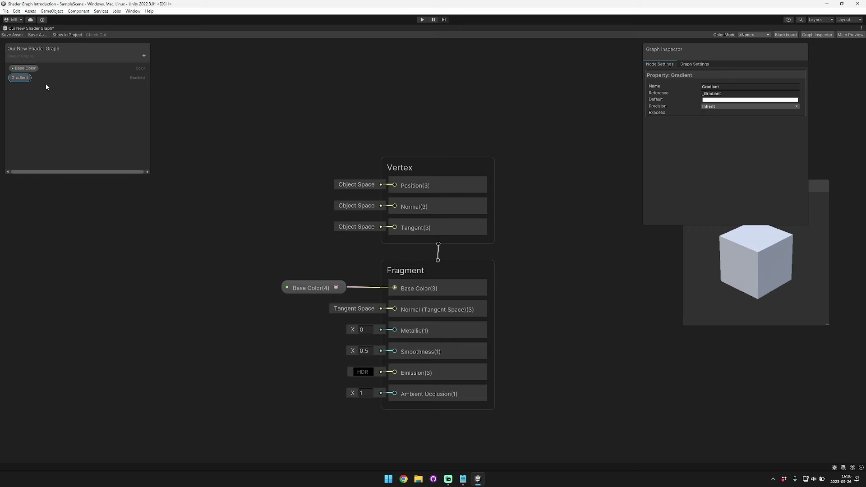
pyautogui.rightClick(20, 79)
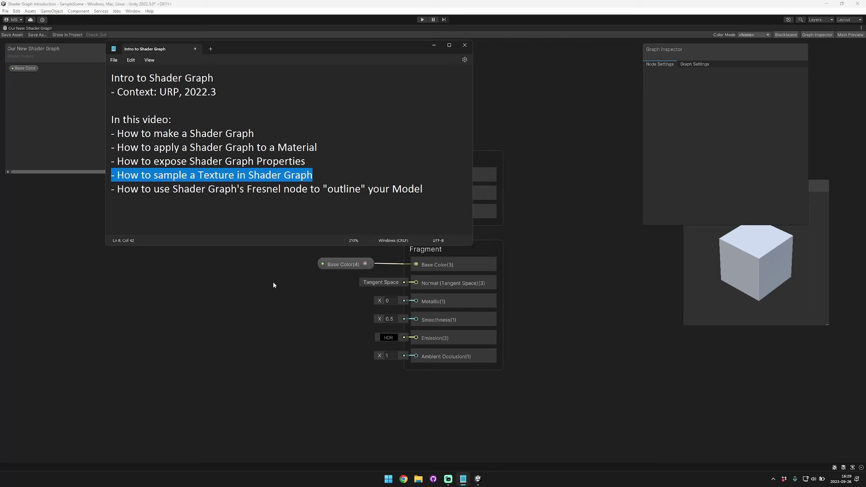
# Step: Return from the notes to the Shader Graph editor, add a Texture 2D property and place its node in the graph
pyautogui.click(273, 283)
pyautogui.click(144, 55)
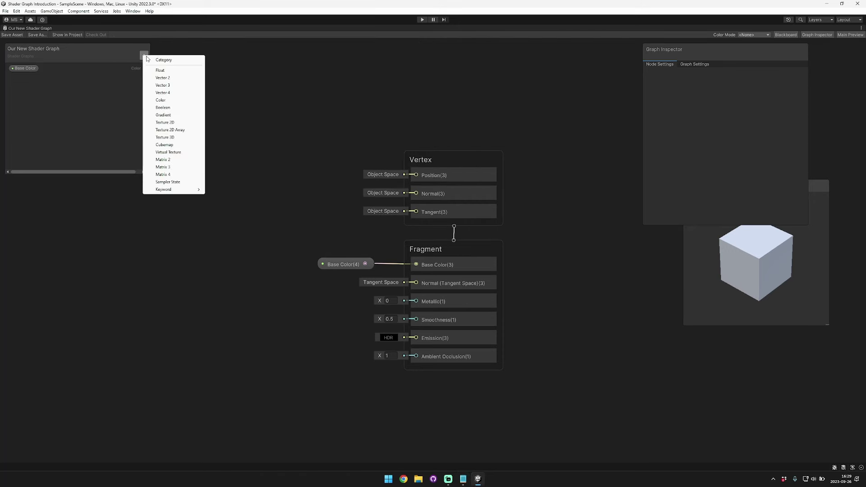
pyautogui.click(185, 122)
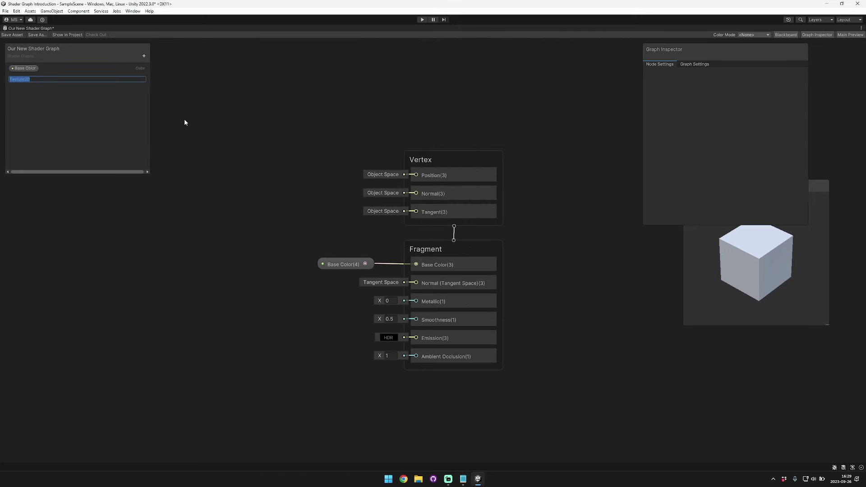
pyautogui.press('Return')
pyautogui.moveTo(25, 79); pyautogui.dragTo(129, 255)
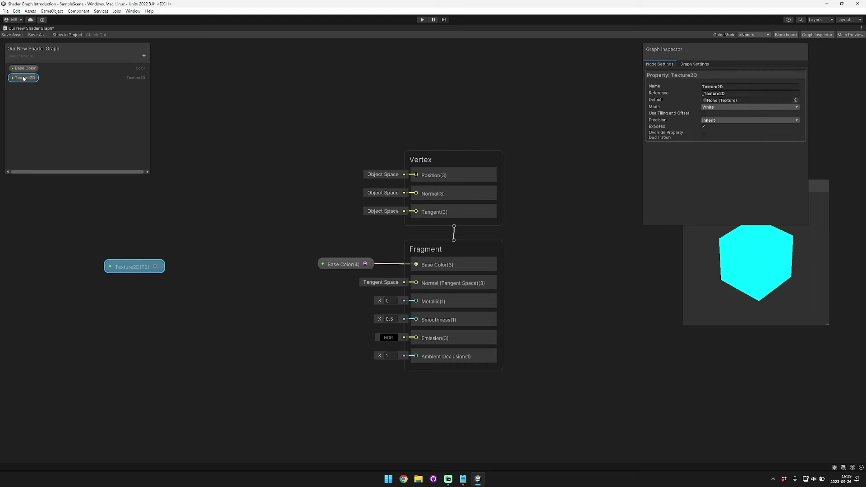
# Step: Rename the Texture2D property as "Base Color Map"
pyautogui.rightClick(23, 77)
pyautogui.click(46, 91)
pyautogui.write('Ba')
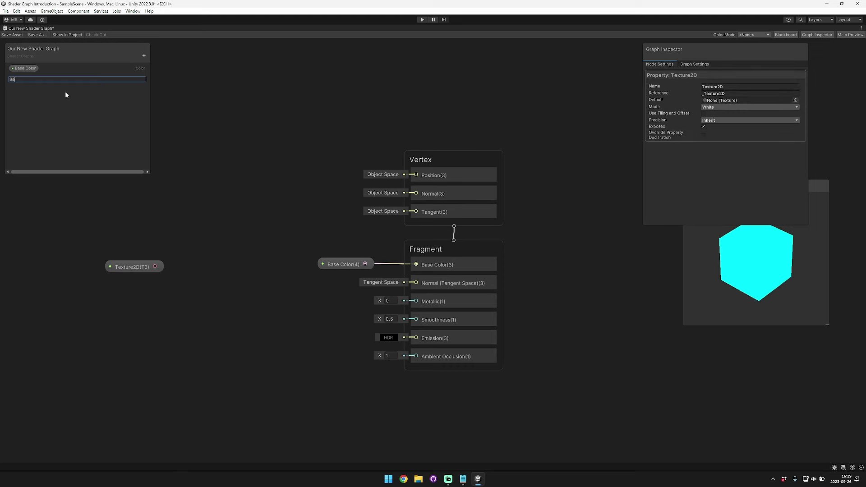
pyautogui.write('se Color TEap')
pyautogui.press('Return')
# Step: Try to connect the Base Color Map node directly to the Fragment block's Base Color input
pyautogui.moveTo(140, 270); pyautogui.dragTo(418, 264)
pyautogui.click(186, 266)
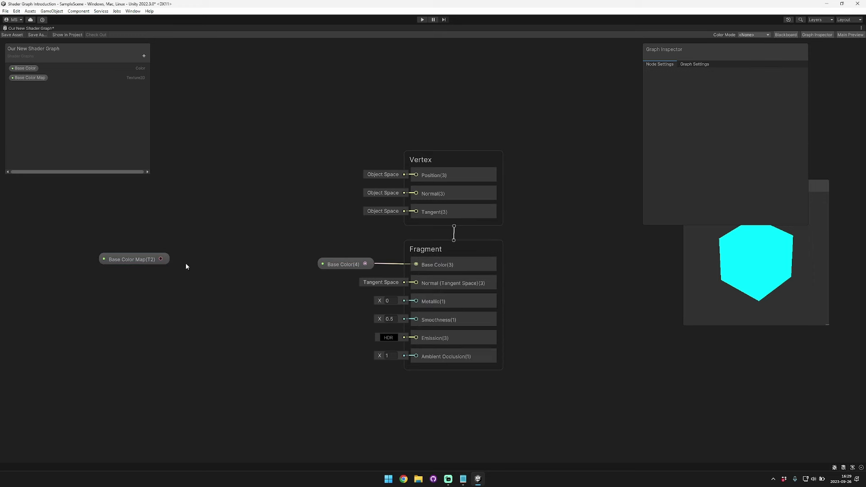
pyautogui.moveTo(160, 259); pyautogui.dragTo(163, 262)
pyautogui.moveTo(197, 262); pyautogui.dragTo(197, 260)
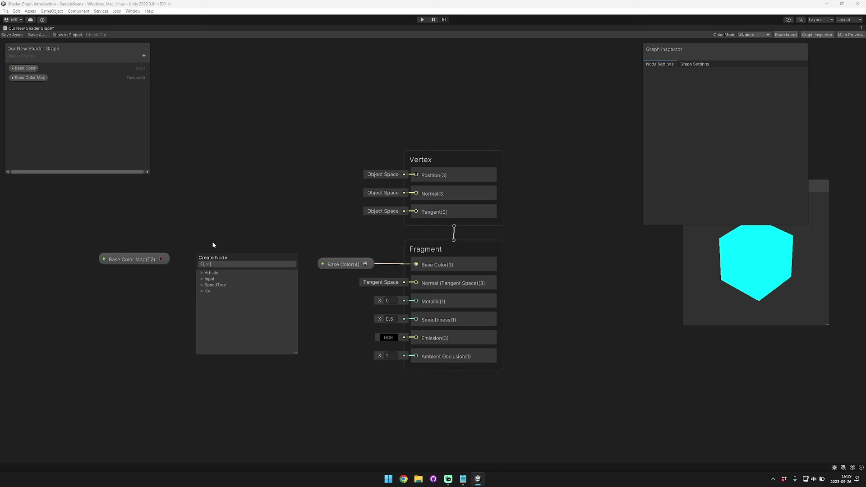
pyautogui.click(212, 243)
# Step: Create a Sample Texture 2D node with its Texture input fed by the Base Color Map node
pyautogui.moveTo(161, 259); pyautogui.dragTo(166, 260)
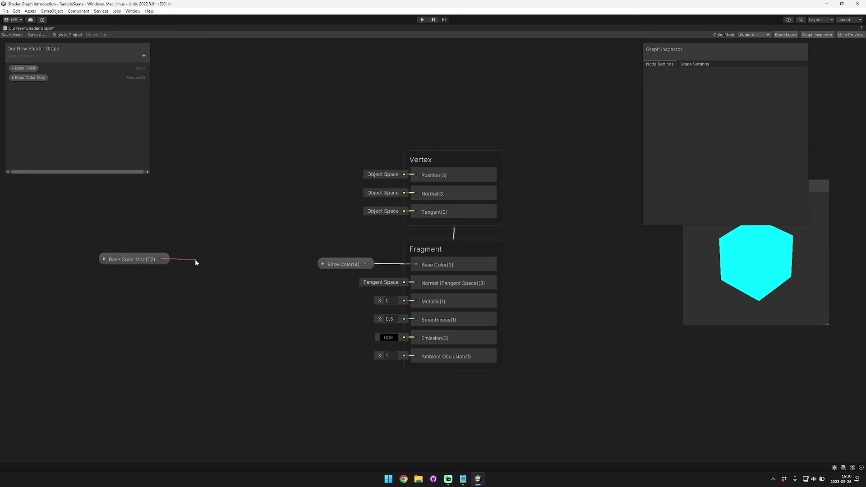
pyautogui.moveTo(195, 260); pyautogui.dragTo(196, 260)
pyautogui.write('sample')
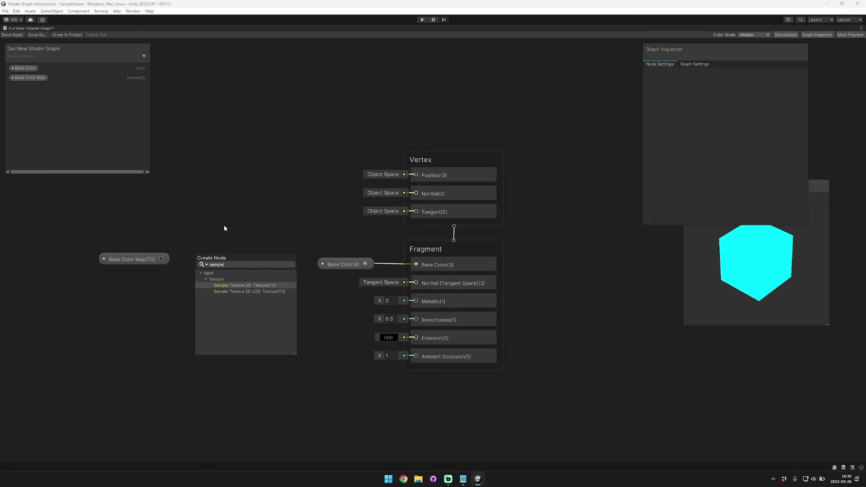
pyautogui.press('Return')
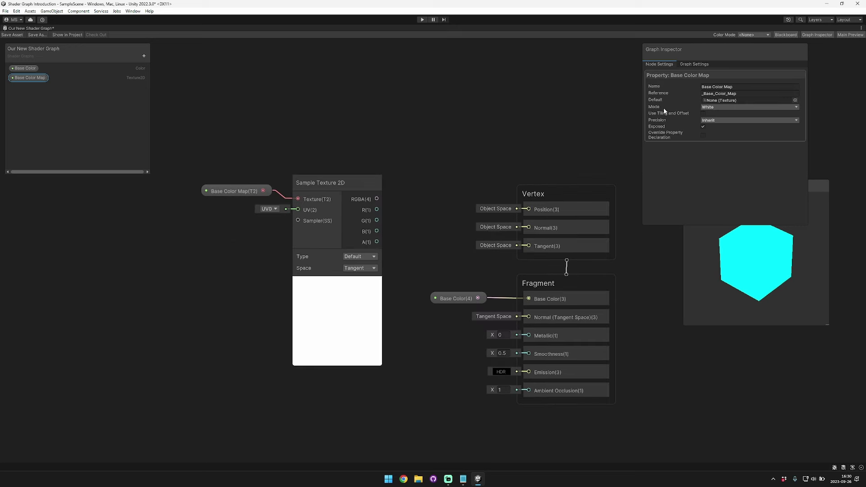
# Step: Set the Base Color Map property's Mode to Black
pyautogui.click(729, 108)
pyautogui.click(722, 123)
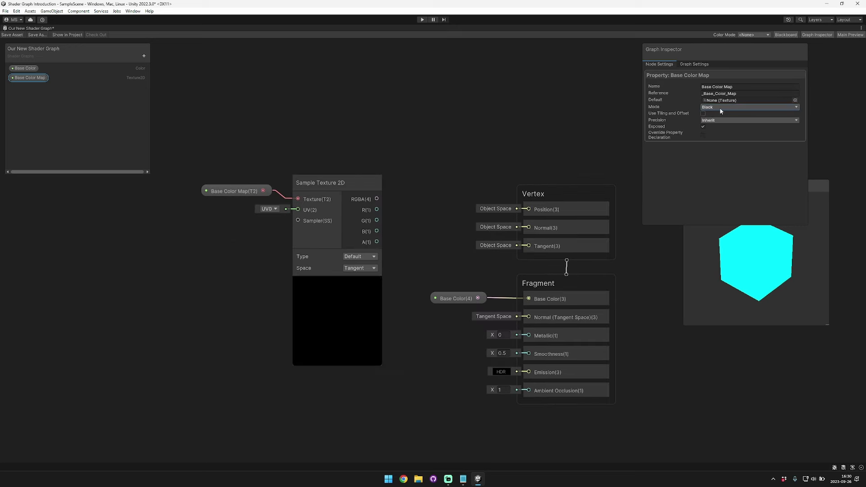
# Step: Try the Grey, NormalMap, LinearGrey and Red modes on the Base Color Map property
pyautogui.click(727, 108)
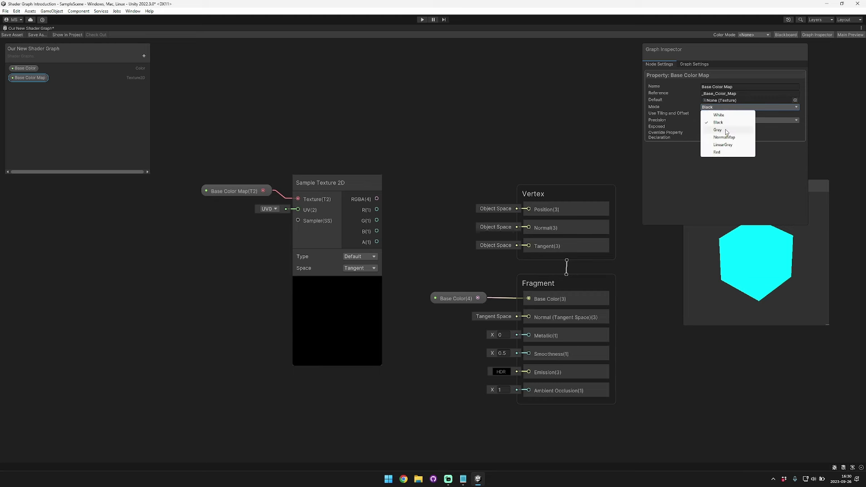
pyautogui.click(721, 130)
pyautogui.click(727, 108)
pyautogui.click(724, 144)
pyautogui.click(725, 107)
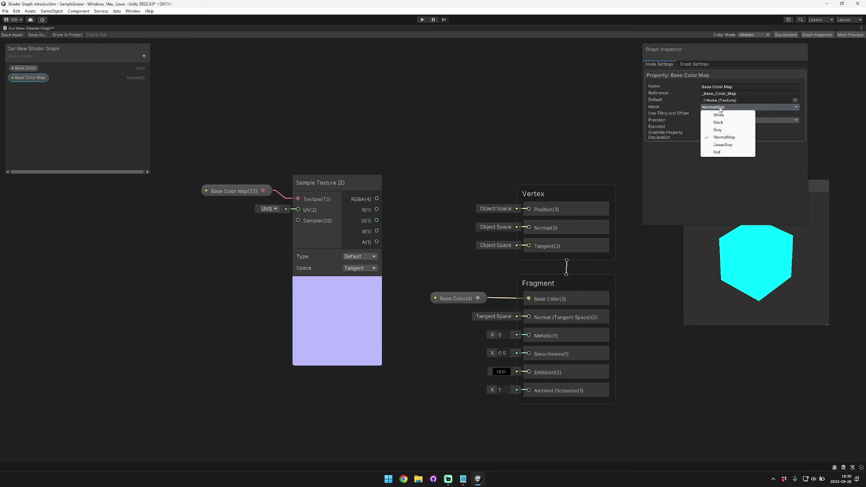
pyautogui.click(724, 144)
pyautogui.click(725, 107)
pyautogui.click(717, 153)
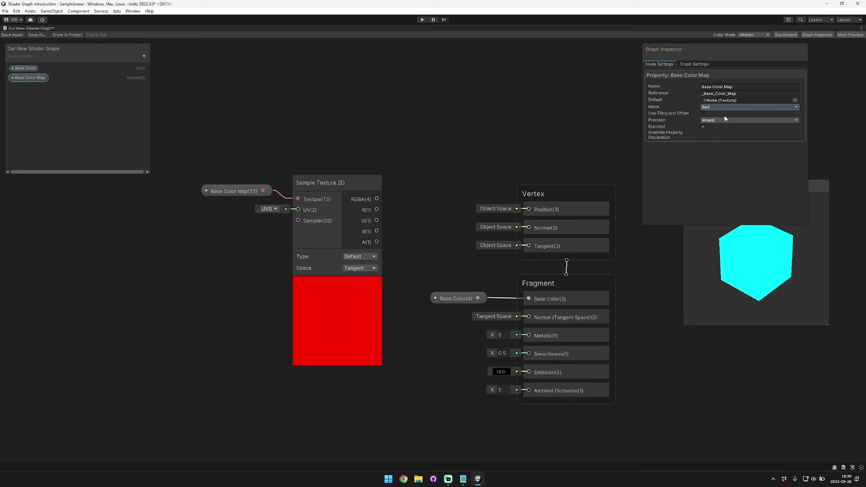
# Step: Set the Base Color Map property's Mode to White
pyautogui.click(724, 107)
pyautogui.click(721, 108)
pyautogui.click(719, 116)
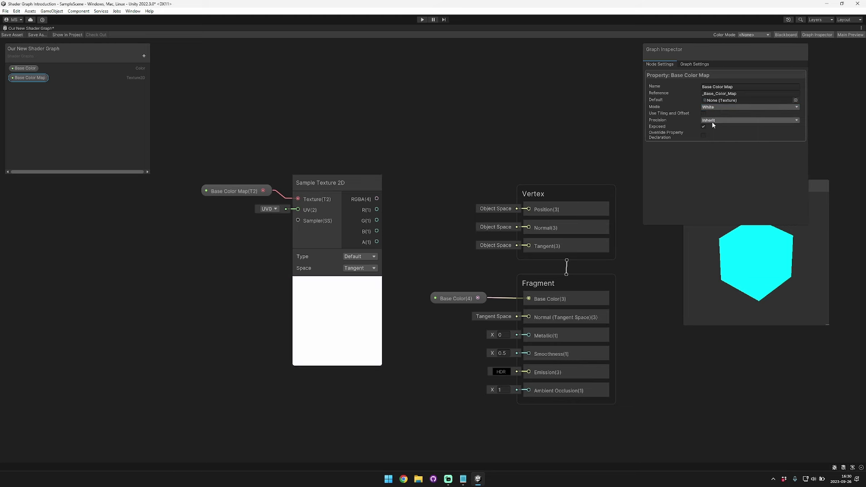
# Step: Move the Base Color Map and Sample Texture 2D nodes farther from the Fragment block and enable Use Tiling and Offset for the property
pyautogui.moveTo(196, 131); pyautogui.dragTo(325, 229)
pyautogui.moveTo(347, 186); pyautogui.dragTo(326, 190)
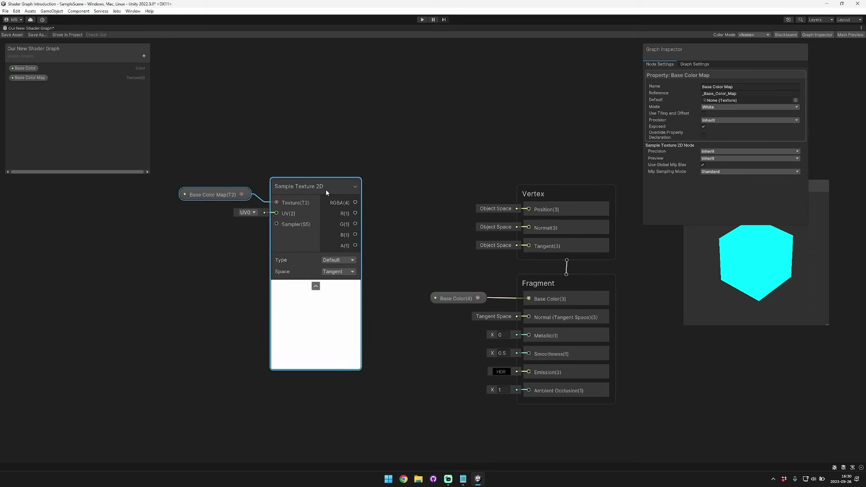
pyautogui.click(234, 162)
pyautogui.moveTo(228, 195); pyautogui.dragTo(232, 189)
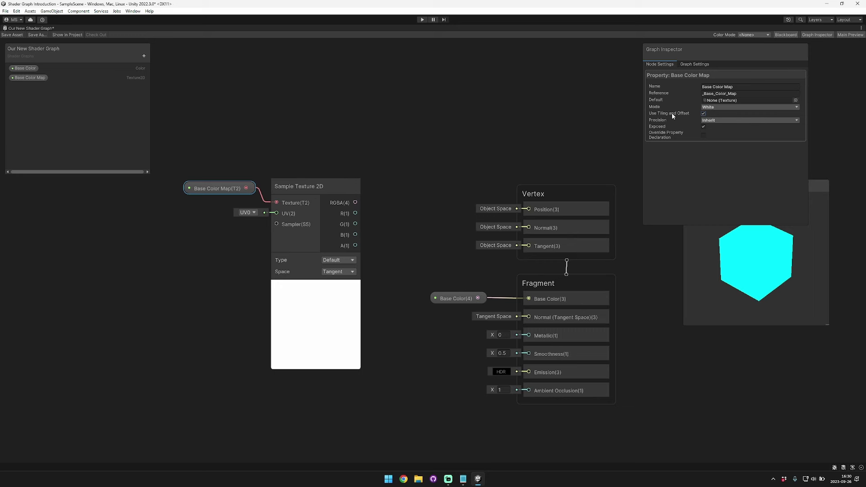
pyautogui.hotkey('ctrl', 's')
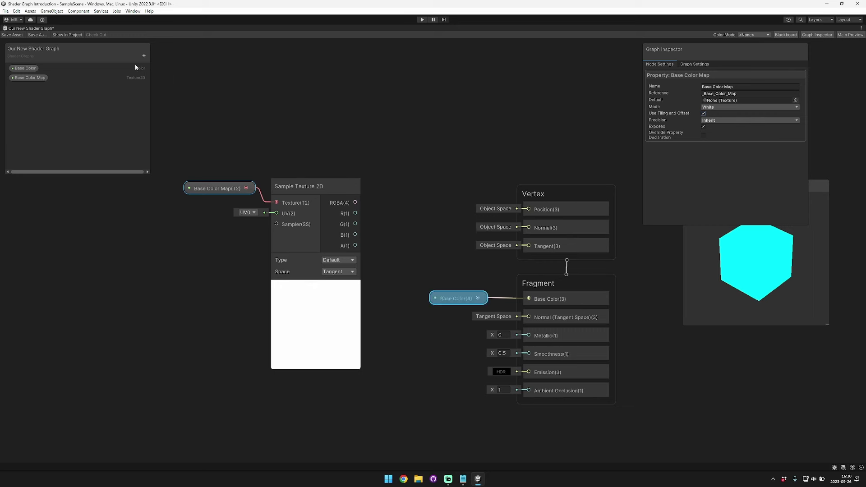
# Step: Connect the Sample Texture 2D node's RGBA output to the Fragment Base Color input and move the Base Color node below the texture node
pyautogui.moveTo(220, 154); pyautogui.dragTo(317, 203)
pyautogui.moveTo(317, 198); pyautogui.dragTo(258, 171)
pyautogui.click(359, 162)
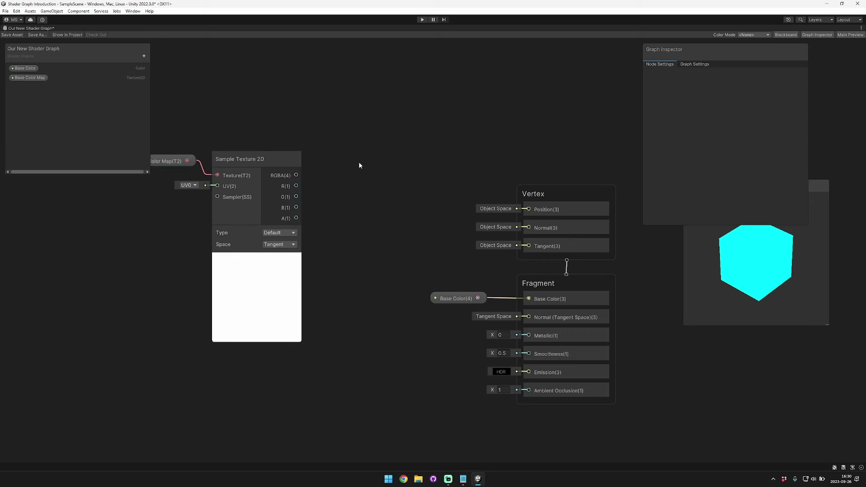
pyautogui.moveTo(359, 162); pyautogui.dragTo(400, 156, button='middle')
pyautogui.moveTo(338, 169); pyautogui.dragTo(563, 292)
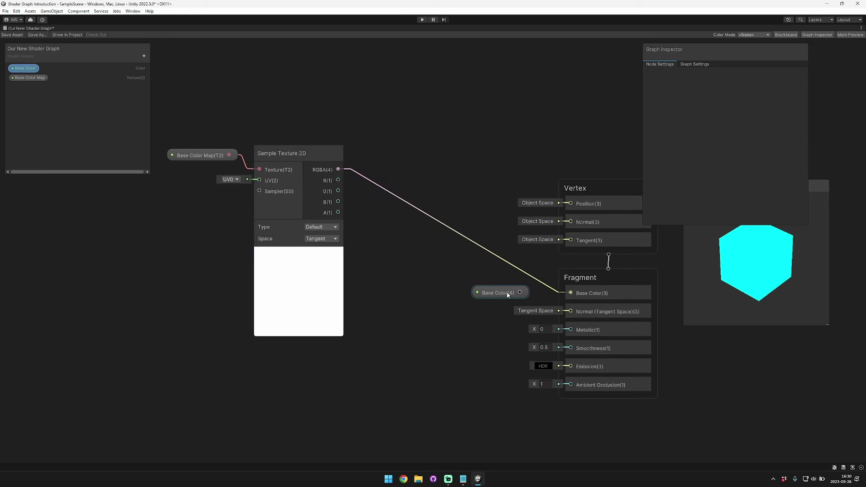
pyautogui.moveTo(507, 292); pyautogui.dragTo(412, 345)
pyautogui.click(408, 290)
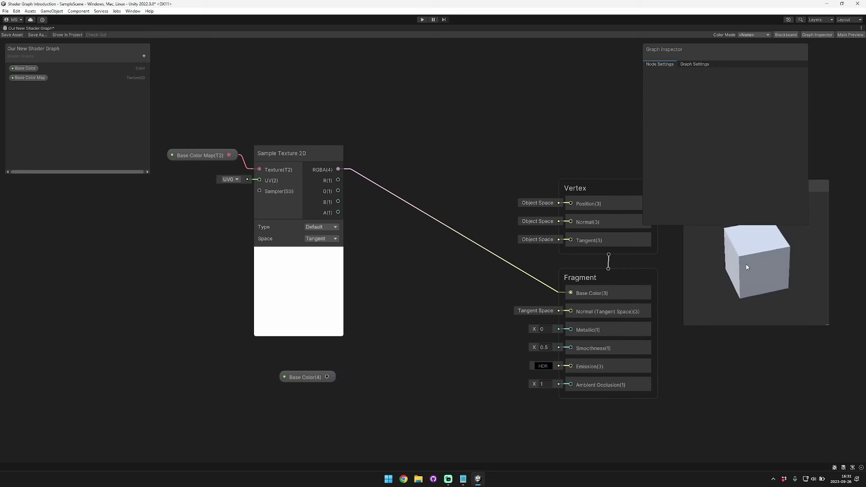
# Step: Set the Base Color property's default color to white
pyautogui.click(25, 68)
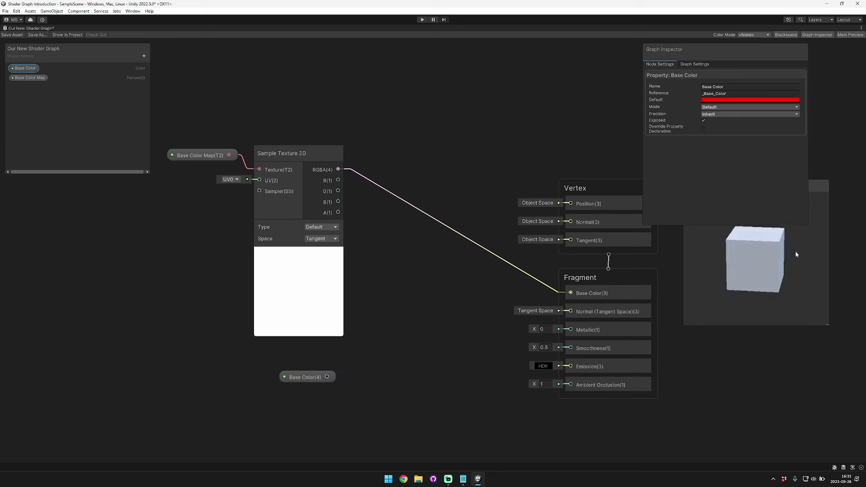
pyautogui.click(581, 294)
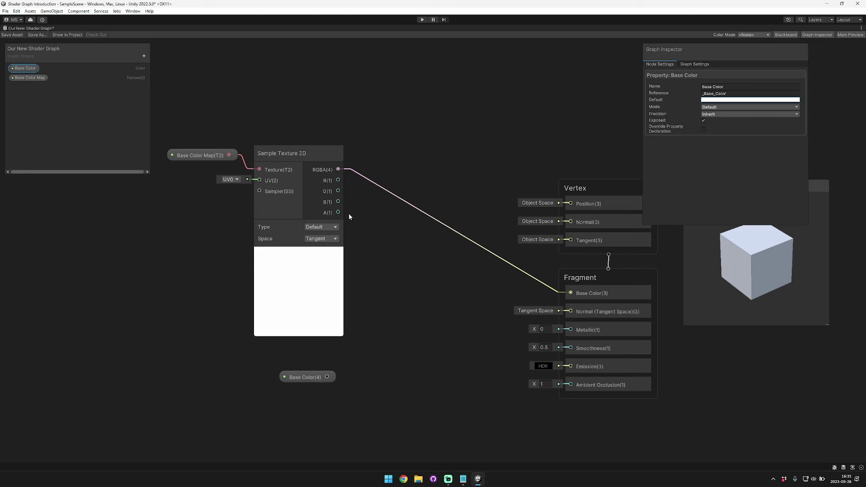
# Step: Create a Multiply node with its A input fed by the Sample Texture 2D node's RGBA output
pyautogui.moveTo(338, 171); pyautogui.dragTo(399, 249)
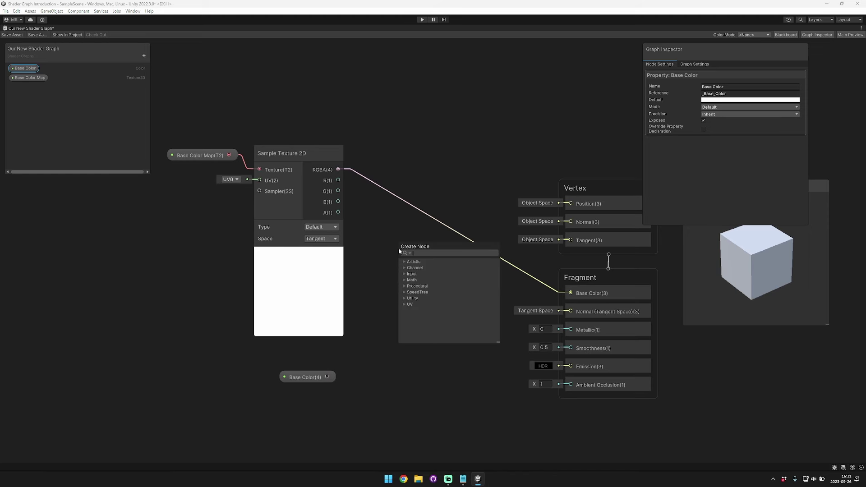
pyautogui.write('mult')
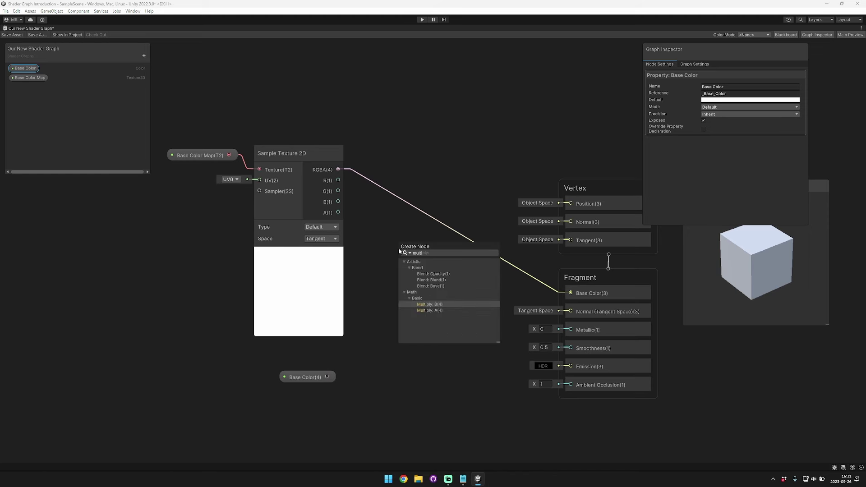
pyautogui.press('Down')
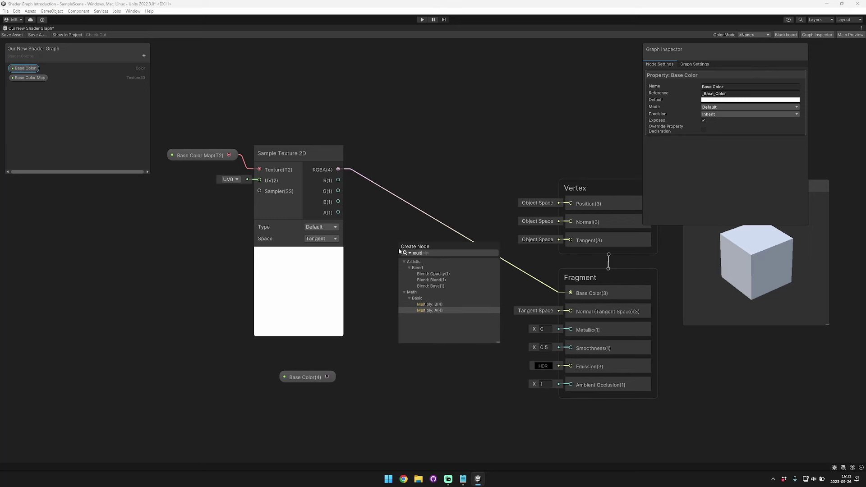
pyautogui.write('t')
pyautogui.click(438, 310)
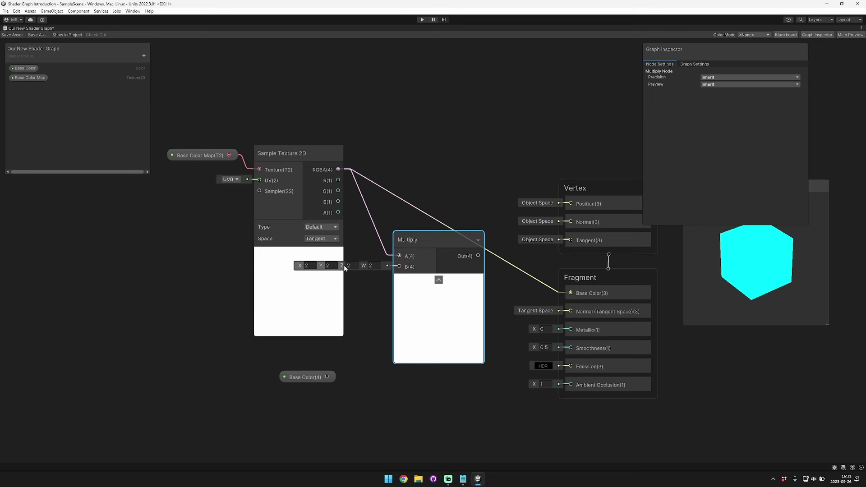
# Step: Connect the Base Color property node to the Multiply node's B input
pyautogui.click(338, 346)
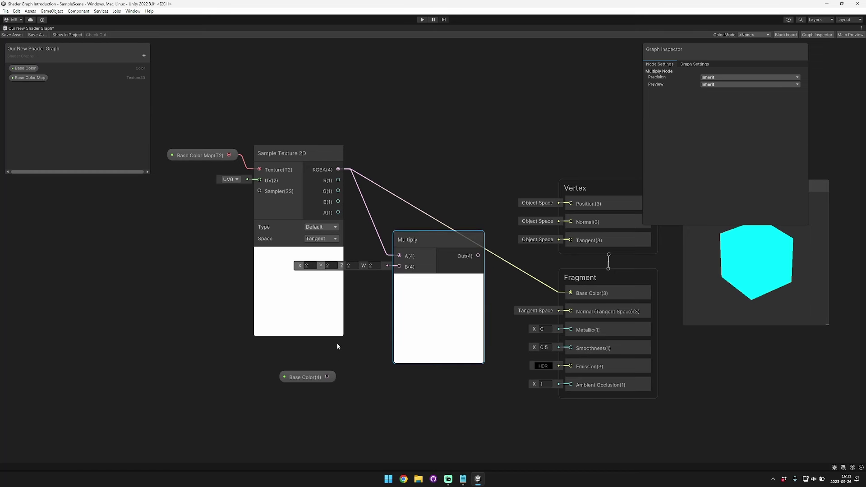
pyautogui.moveTo(327, 378); pyautogui.dragTo(377, 395)
pyautogui.moveTo(361, 301); pyautogui.dragTo(400, 268)
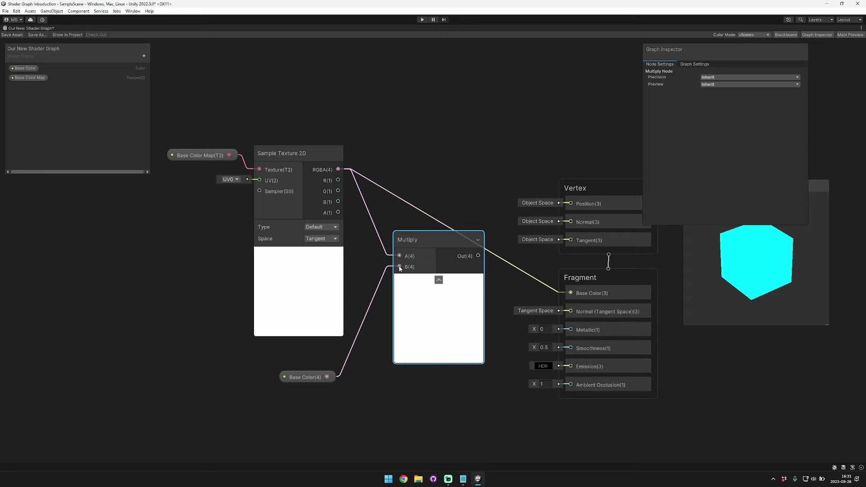
# Step: Collapse the Multiply node's preview and connect its output to the Fragment Base Color input
pyautogui.click(438, 280)
pyautogui.moveTo(443, 257); pyautogui.dragTo(573, 299)
# Step: Set the Base Color property's default color to red and save the shader graph asset
pyautogui.click(25, 68)
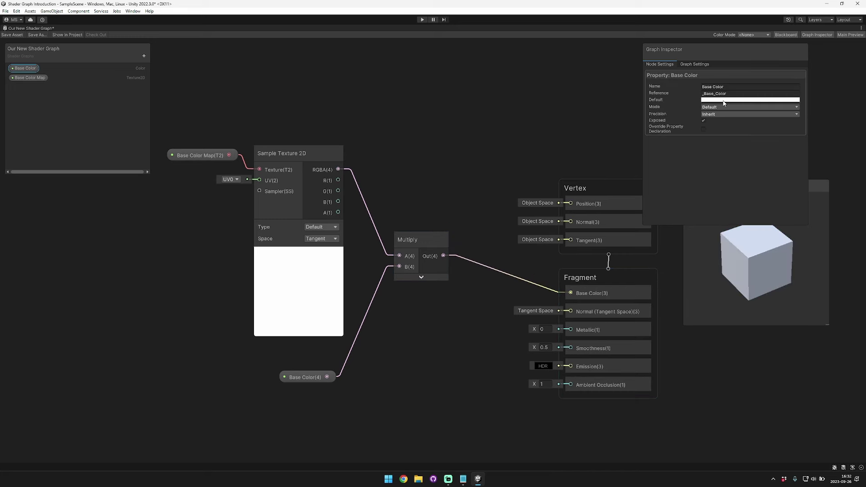
pyautogui.click(713, 100)
pyautogui.moveTo(764, 148); pyautogui.dragTo(785, 138)
pyautogui.click(801, 95)
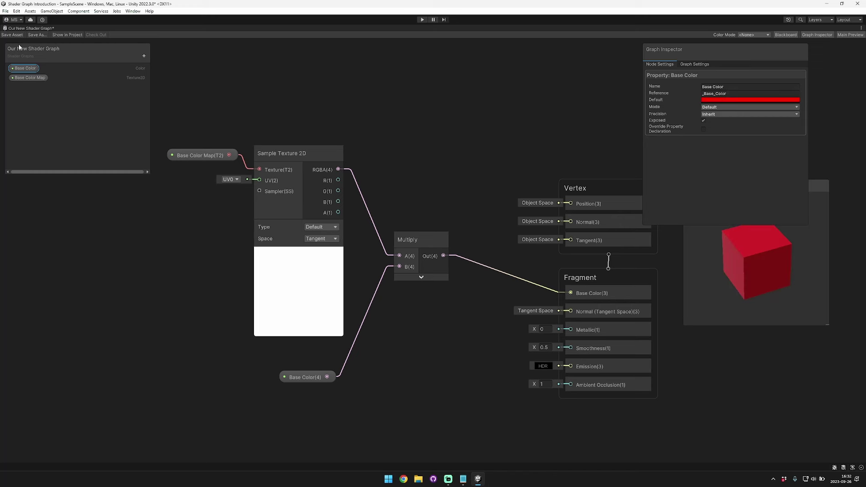
pyautogui.click(9, 35)
# Step: Assign the Knob texture as the default of the Base Color Map property
pyautogui.click(27, 77)
pyautogui.click(795, 101)
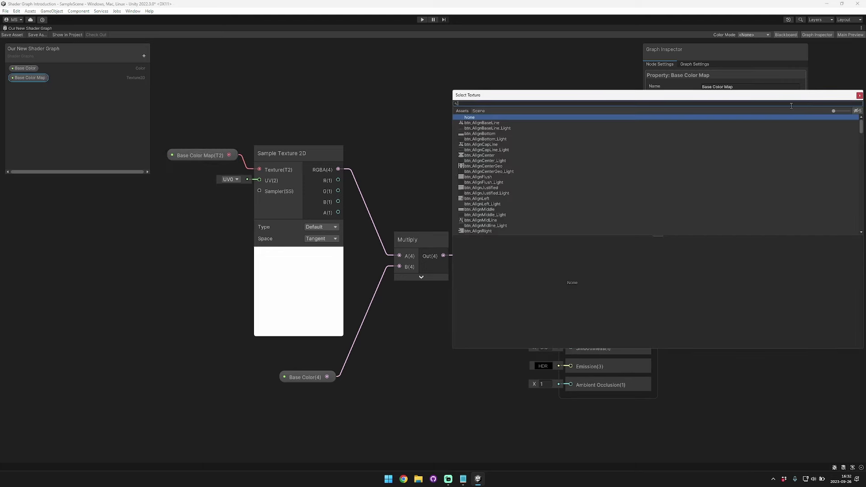
pyautogui.scroll(-5, 515, 167)
pyautogui.click(485, 189)
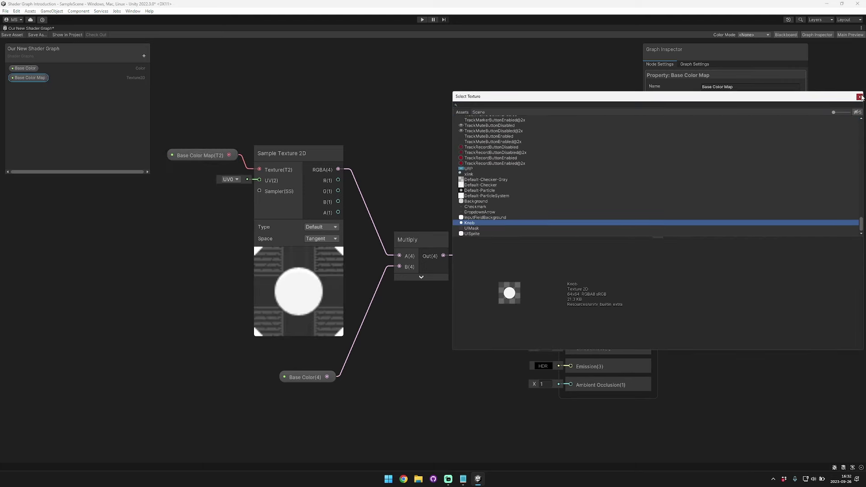
pyautogui.click(859, 95)
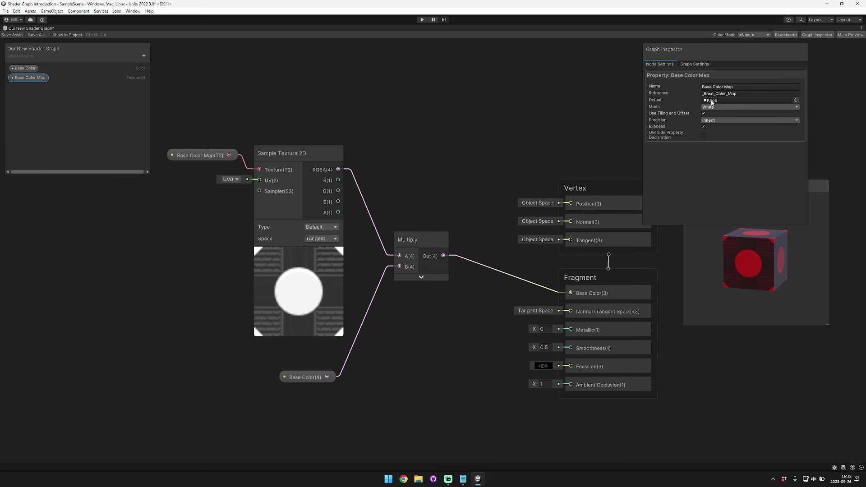
# Step: Set the Base Color property's default color to magenta and save the shader graph asset
pyautogui.click(25, 68)
pyautogui.click(755, 100)
pyautogui.moveTo(818, 191); pyautogui.dragTo(811, 183)
pyautogui.click(830, 96)
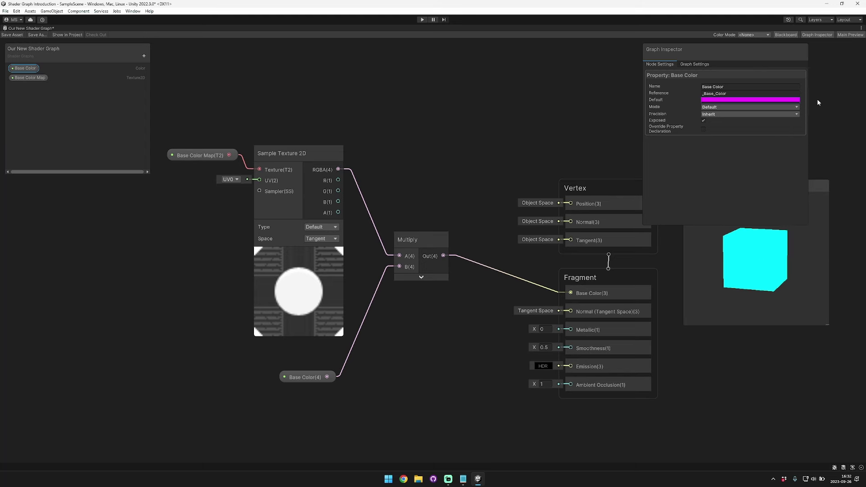
pyautogui.click(13, 34)
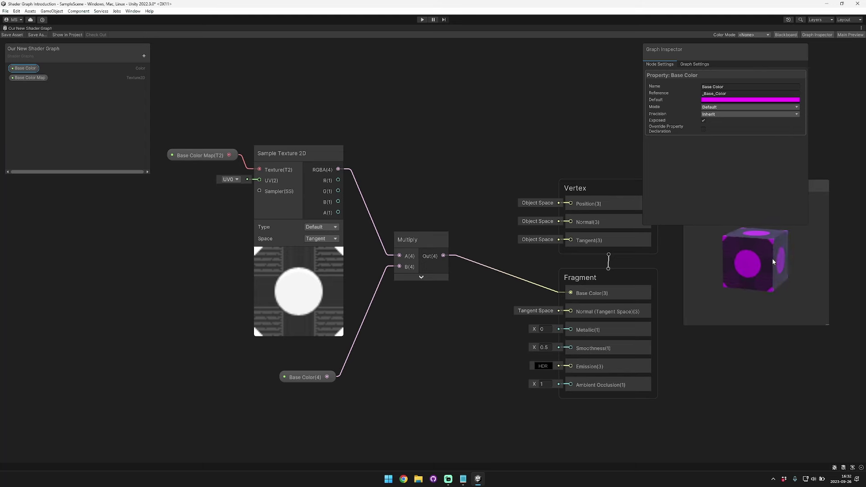
# Step: Restore the maximized graph window to the normal layout and open the cube's Our Custom Material from the Scene view for inspection
pyautogui.rightClick(35, 28)
pyautogui.click(50, 32)
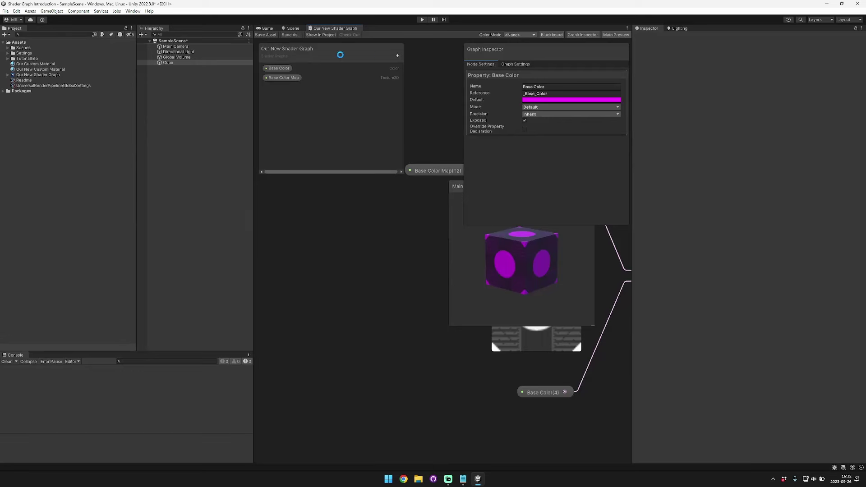
pyautogui.click(291, 28)
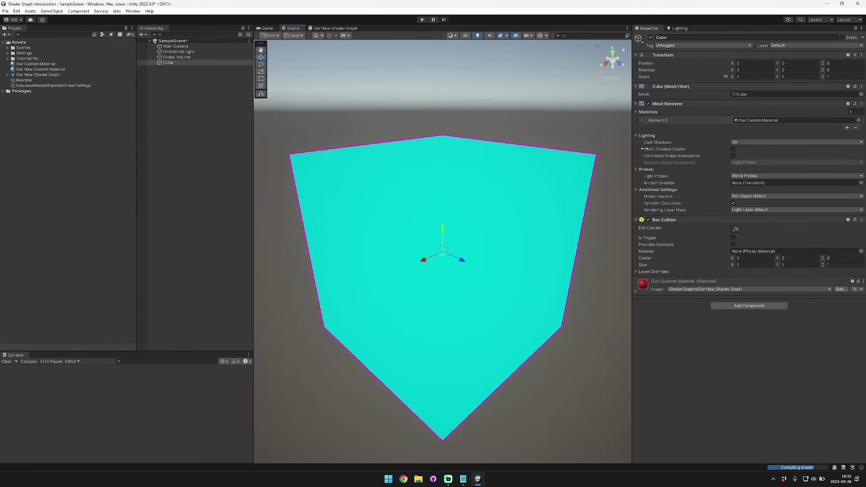
pyautogui.doubleClick(754, 121)
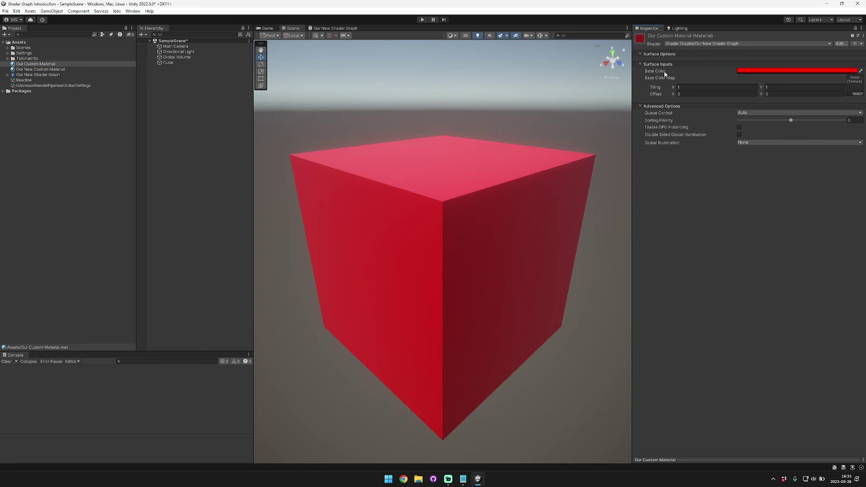
# Step: Compare the graph defaults of the Base Color and Base Color Map properties with the material's values, and return to the Scene view
pyautogui.click(338, 29)
pyautogui.click(280, 69)
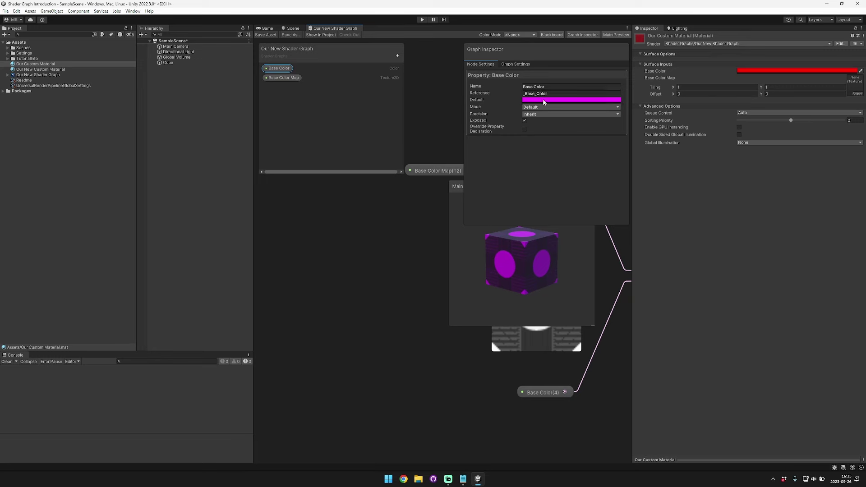
pyautogui.click(284, 78)
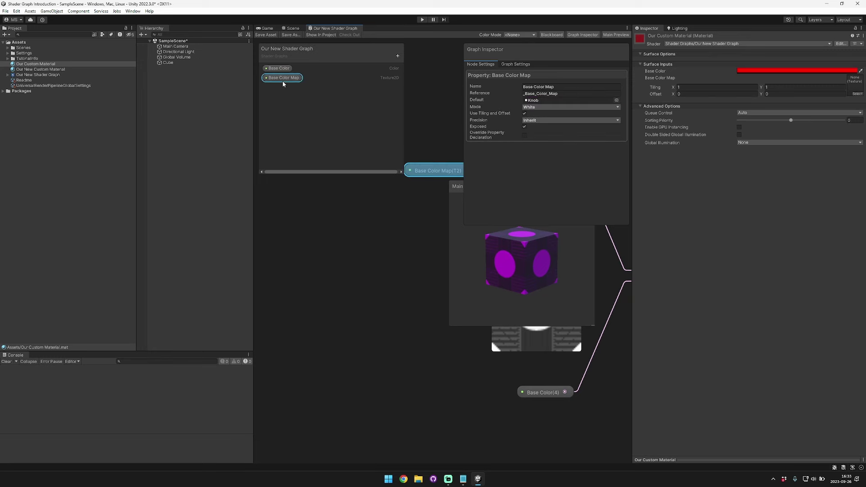
pyautogui.click(293, 28)
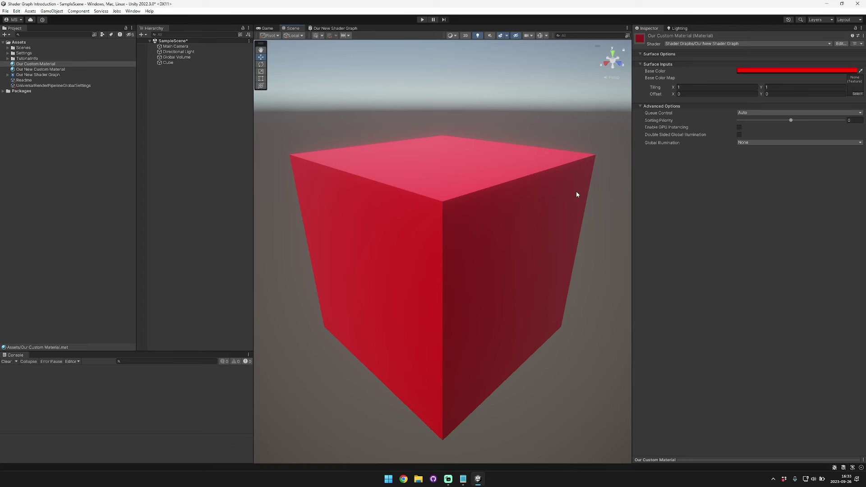
# Step: Assign the Knob texture to Our Custom Material's Base Color Map and view the cube in the scene
pyautogui.click(777, 71)
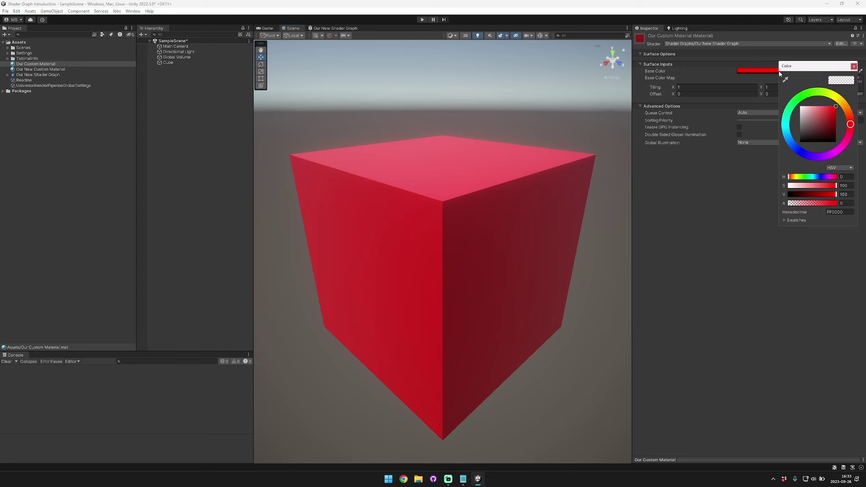
pyautogui.click(857, 94)
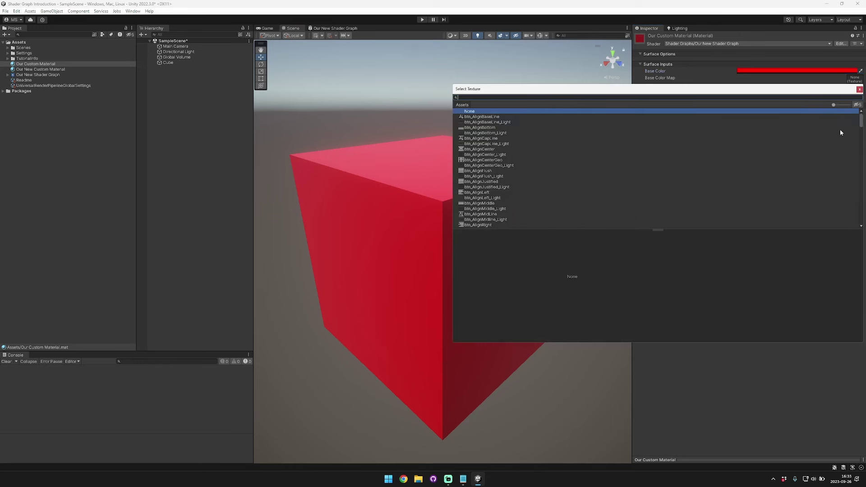
pyautogui.write('knob')
pyautogui.click(477, 116)
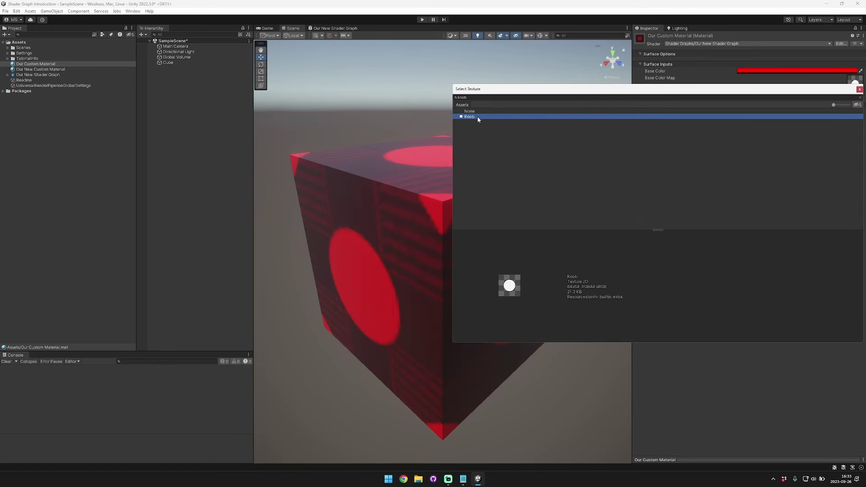
pyautogui.click(859, 89)
pyautogui.keyDown('alt'); pyautogui.moveTo(434, 134); pyautogui.dragTo(437, 139); pyautogui.keyUp('alt')
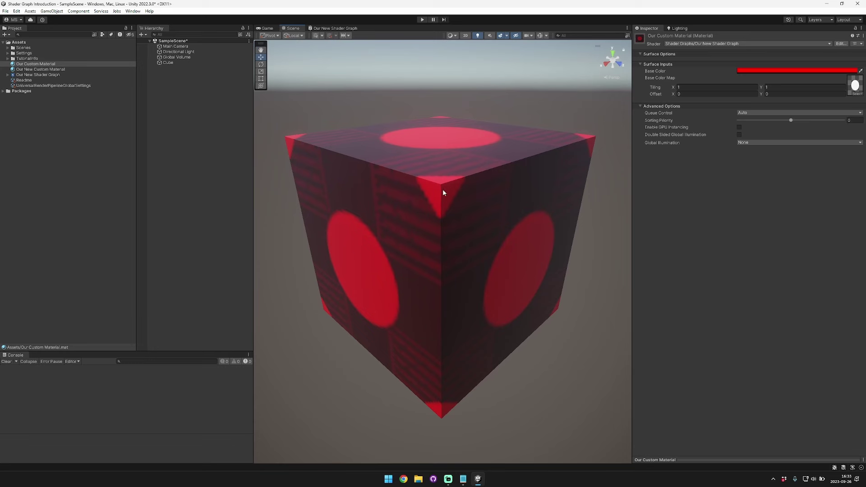
# Step: Add a 3D sphere to the scene and move it along Z to about 1.33, beside the cube
pyautogui.rightClick(201, 112)
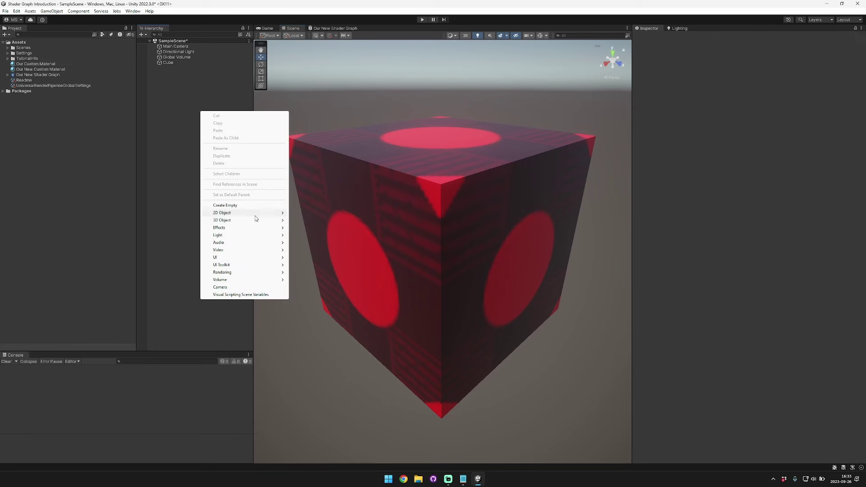
pyautogui.moveTo(265, 225)
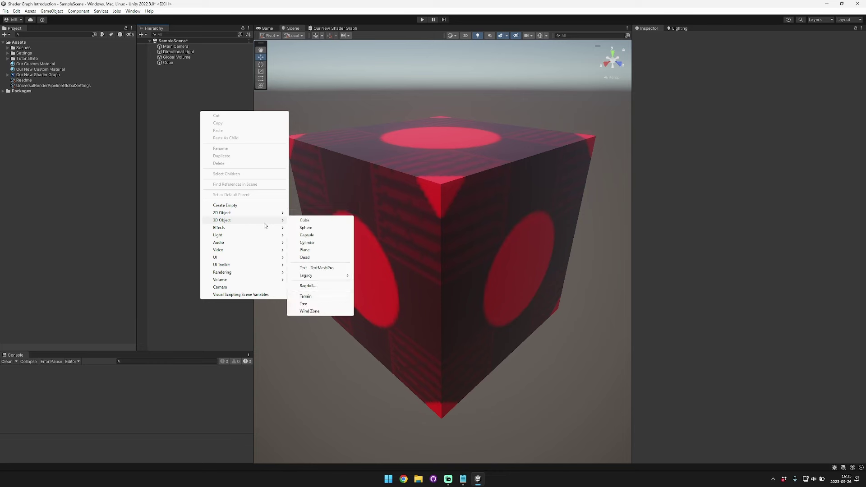
pyautogui.click(318, 229)
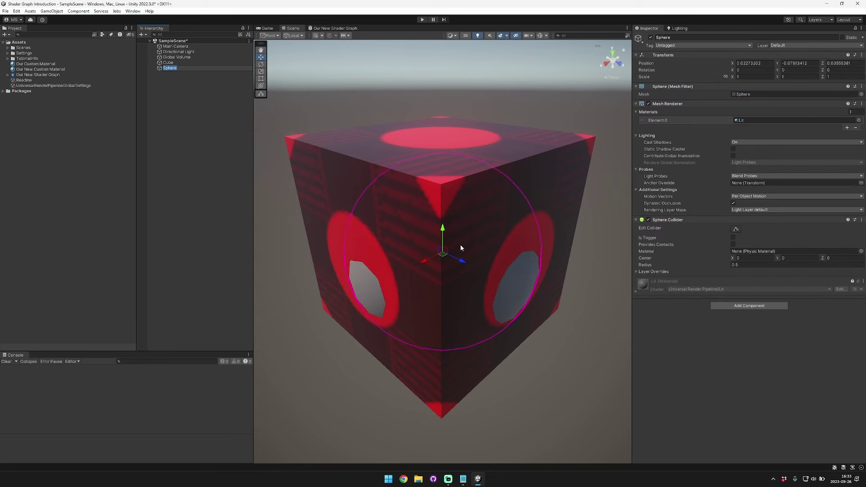
pyautogui.moveTo(462, 259); pyautogui.dragTo(492, 270)
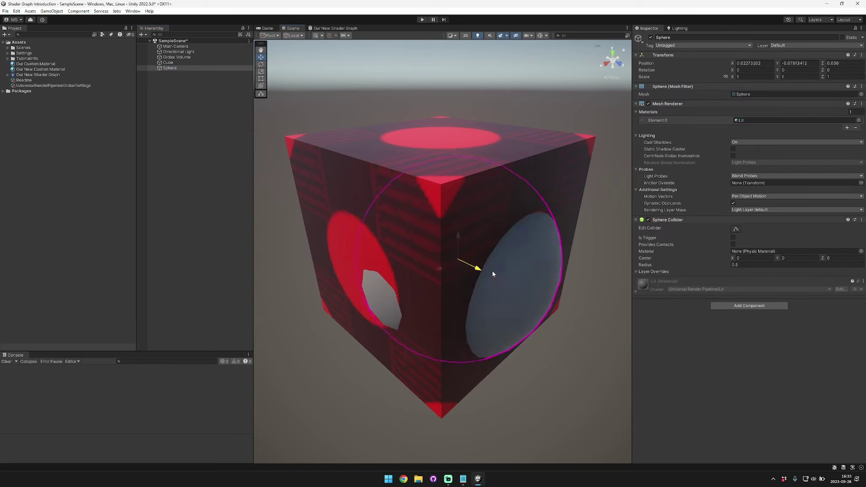
pyautogui.moveTo(492, 271); pyautogui.dragTo(627, 293)
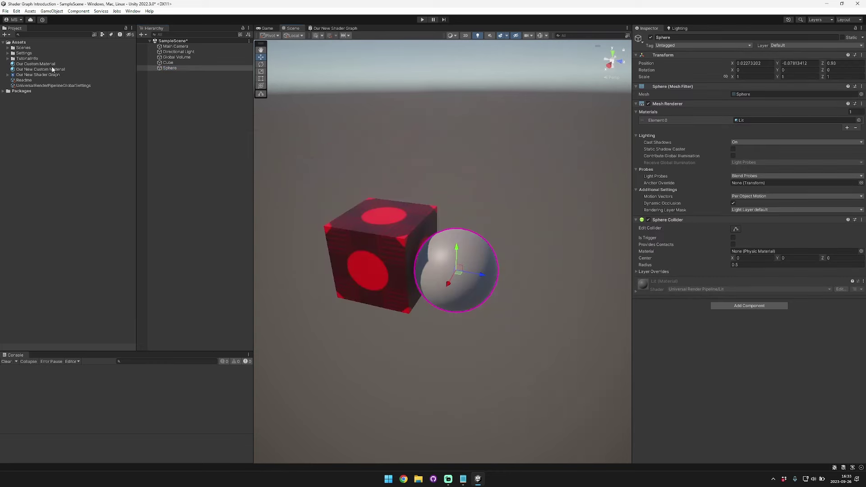
# Step: Apply Our Custom Material to the sphere and compare it with the cube in the scene
pyautogui.click(50, 65)
pyautogui.moveTo(50, 65); pyautogui.dragTo(459, 257)
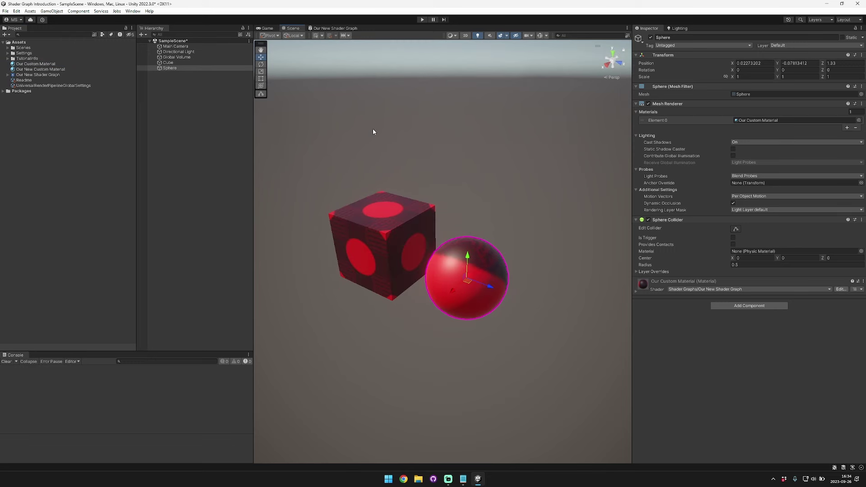
pyautogui.click(407, 219)
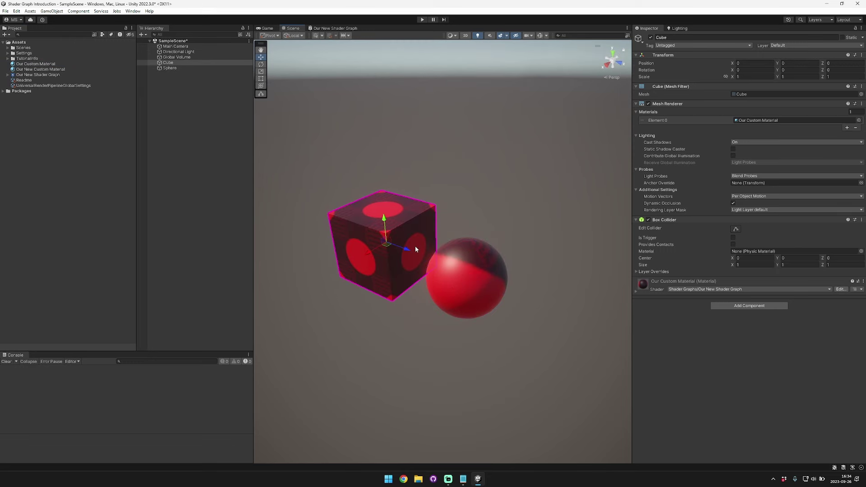
pyautogui.click(481, 243)
pyautogui.press('d')
pyautogui.moveTo(551, 190); pyautogui.dragTo(348, 218, button='right')
# Step: In Our New Shader Graph, collapse Sample Texture 2D's unused ports and arrange it with both property nodes close to Multiply
pyautogui.click(336, 28)
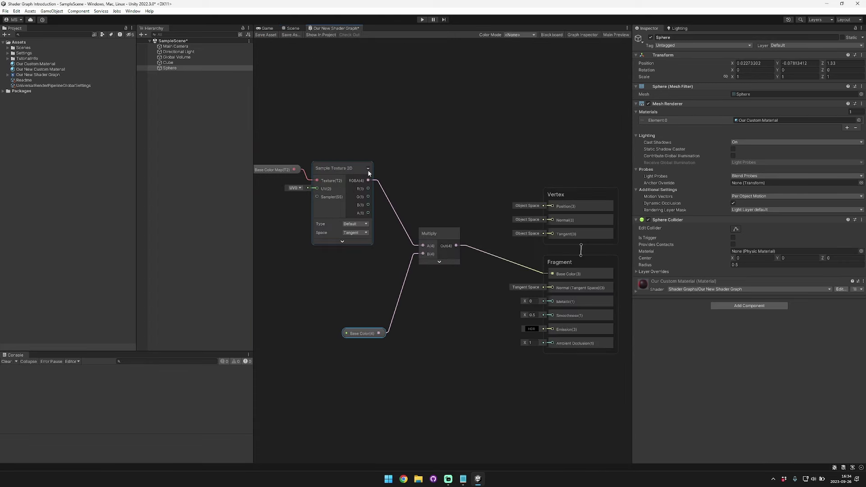
pyautogui.click(367, 170)
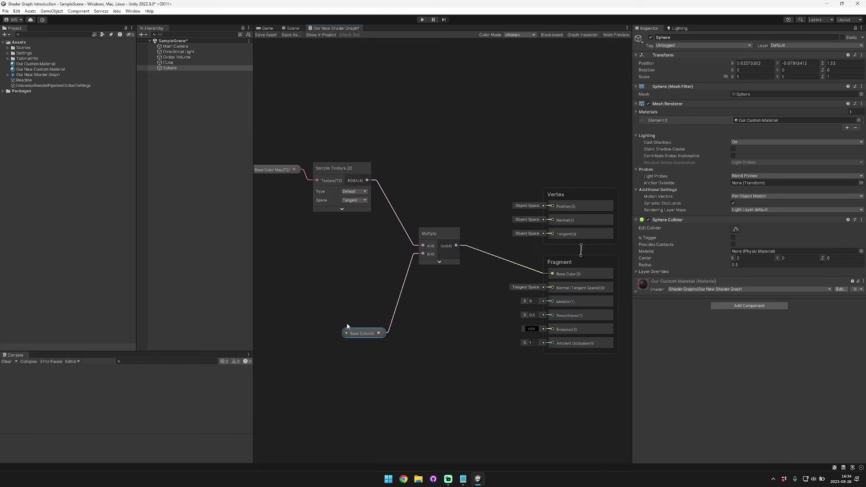
pyautogui.moveTo(361, 308); pyautogui.dragTo(376, 261)
pyautogui.moveTo(287, 139); pyautogui.dragTo(367, 204)
pyautogui.moveTo(300, 207); pyautogui.dragTo(301, 209)
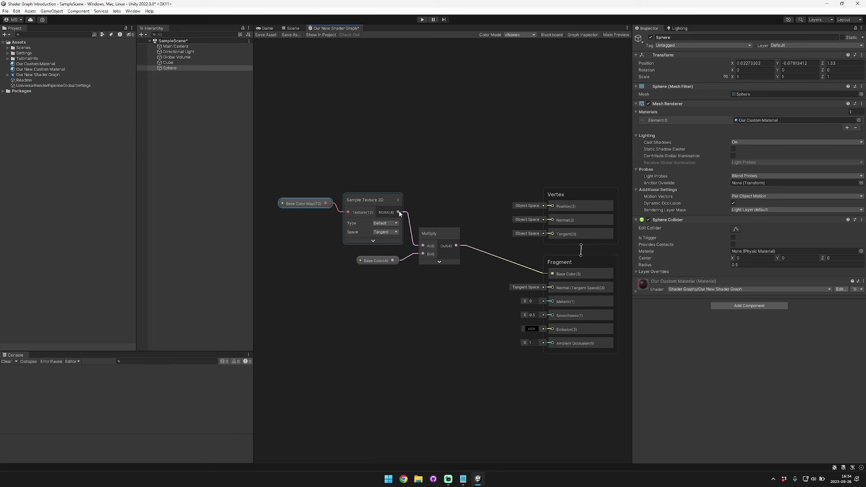
pyautogui.moveTo(375, 261); pyautogui.dragTo(378, 261)
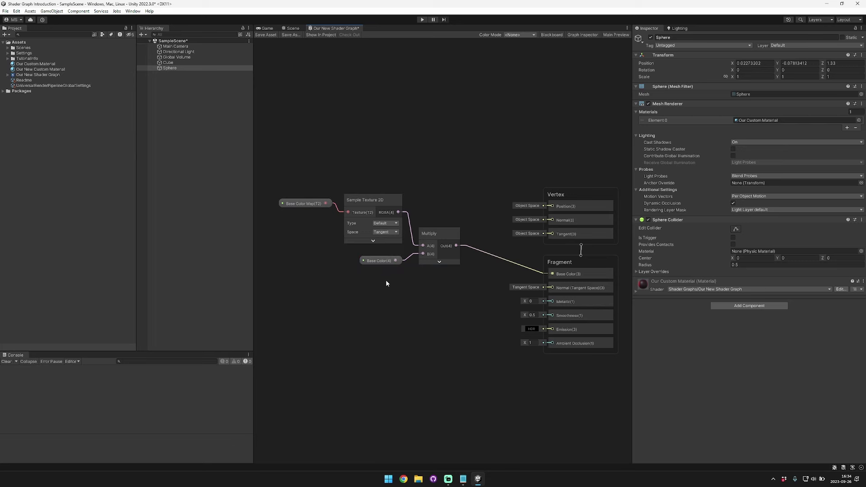
# Step: Move the texture, color and Multiply nodes together to line up with the Fragment Base Color input, and save the asset
pyautogui.moveTo(450, 270); pyautogui.dragTo(433, 264, button='middle')
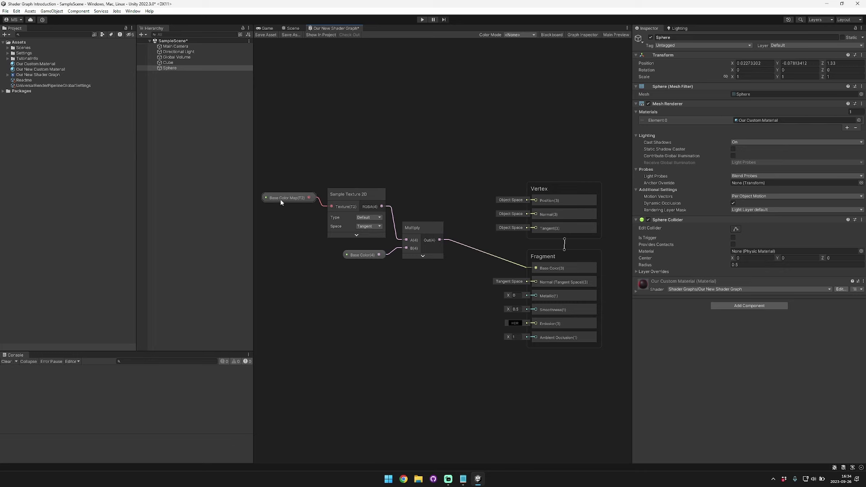
pyautogui.moveTo(402, 273); pyautogui.dragTo(343, 272, button='middle')
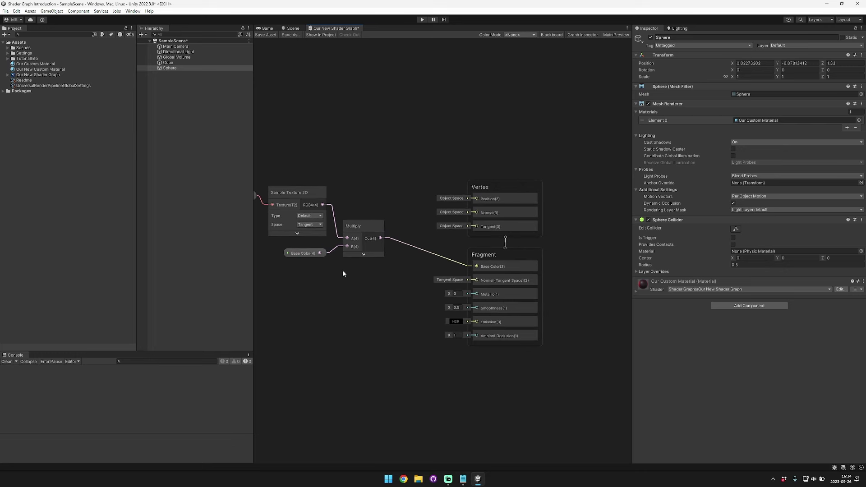
pyautogui.moveTo(457, 267); pyautogui.dragTo(490, 265, button='middle')
pyautogui.moveTo(290, 188); pyautogui.dragTo(398, 284)
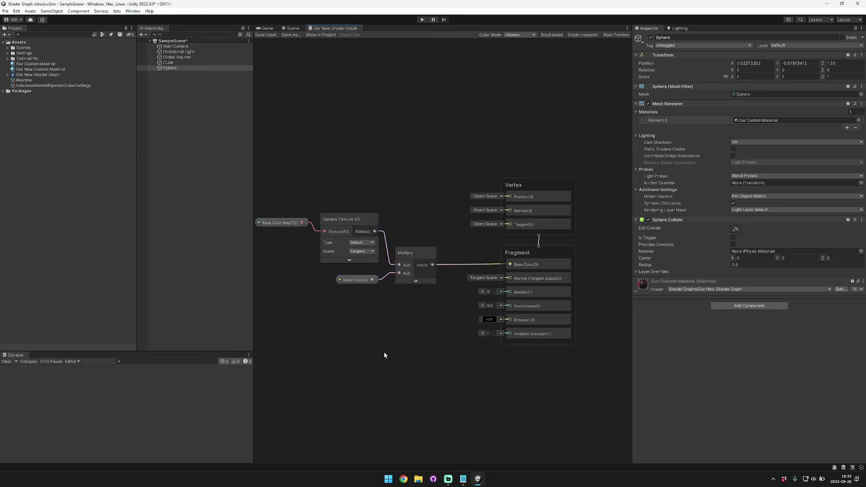
# Step: Check the Fresnel topic in the Notepad notes, return to Unity, and maximize the graph with the Main Preview shown
pyautogui.hotkey('alt', 'Tab')
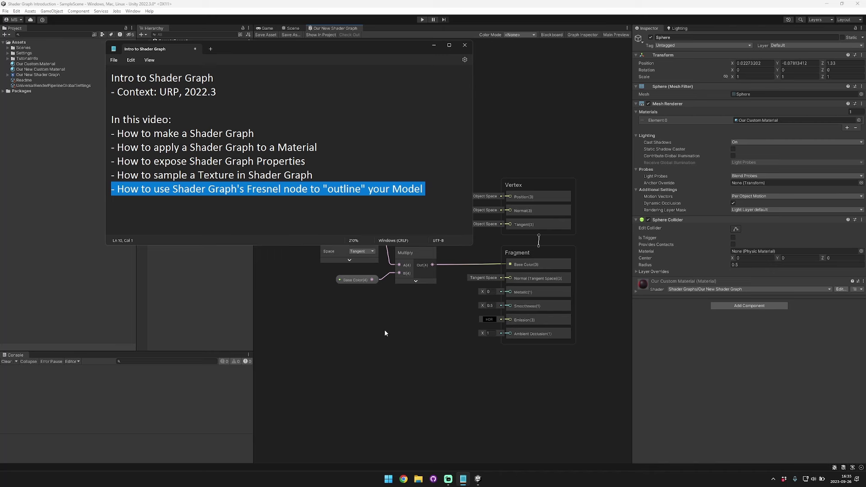
pyautogui.hotkey('alt', 'Tab')
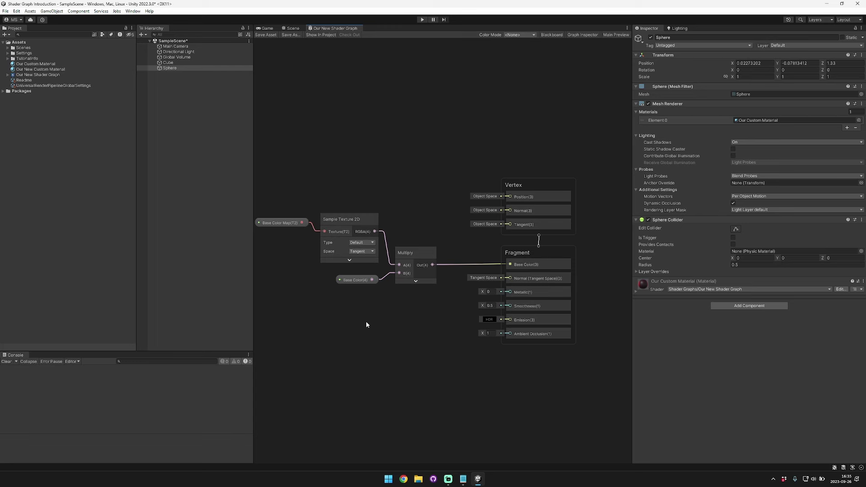
pyautogui.hotkey('shift', 'space')
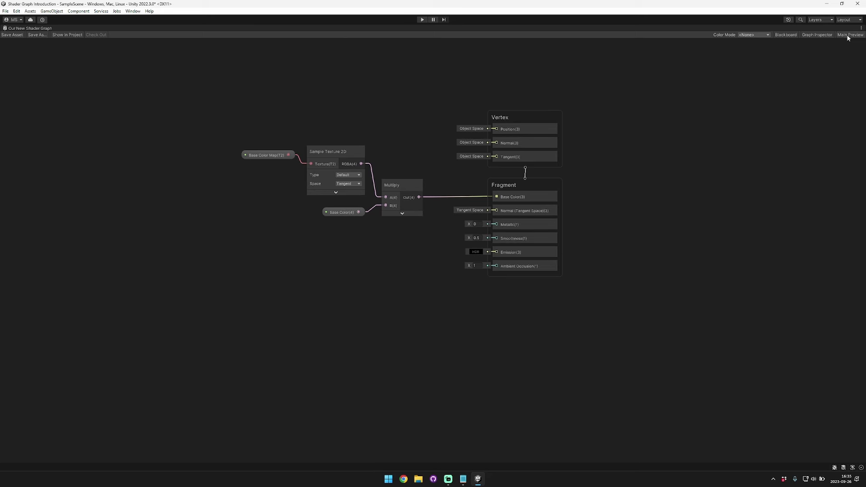
pyautogui.click(847, 36)
pyautogui.press('space')
pyautogui.write('fres')
pyautogui.click(236, 257)
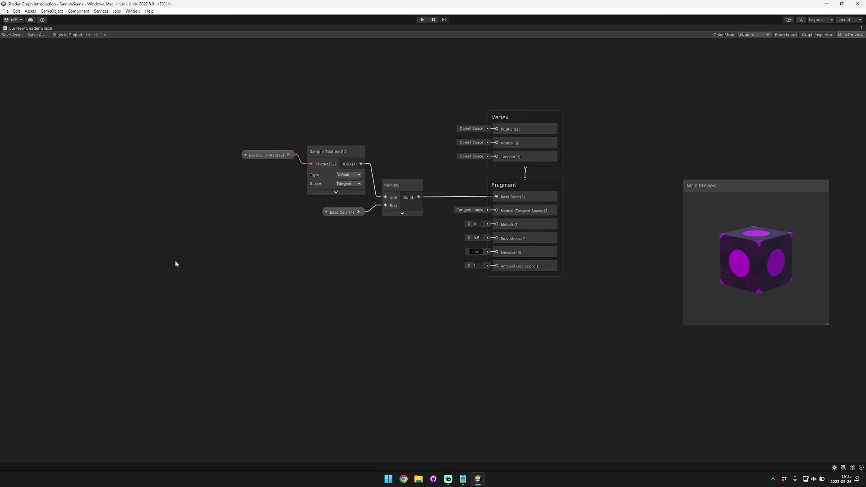
pyautogui.press('space')
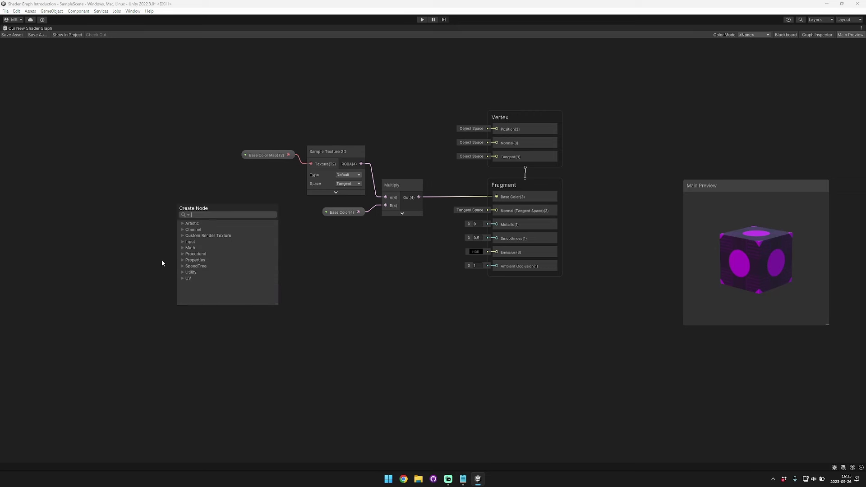
pyautogui.click(162, 260)
# Step: Add a Fresnel Effect node to the graph and place it below the Base Color Map and Base Color nodes
pyautogui.rightClick(159, 258)
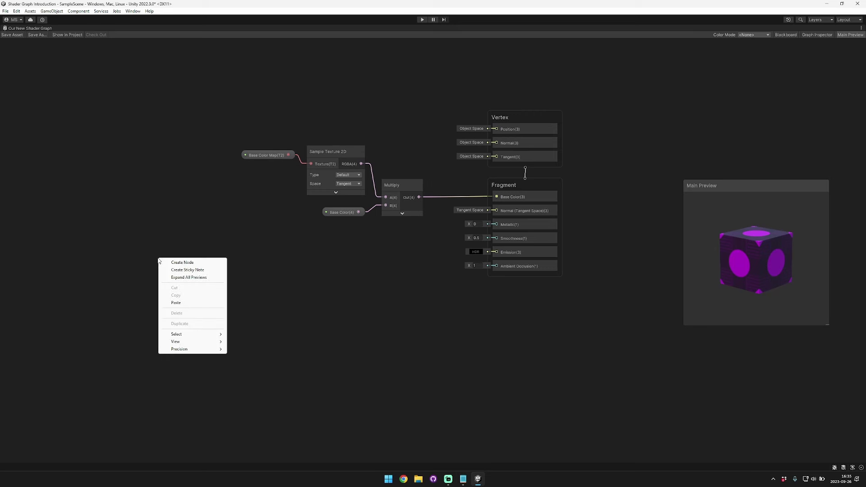
pyautogui.click(182, 263)
pyautogui.write('fresnel')
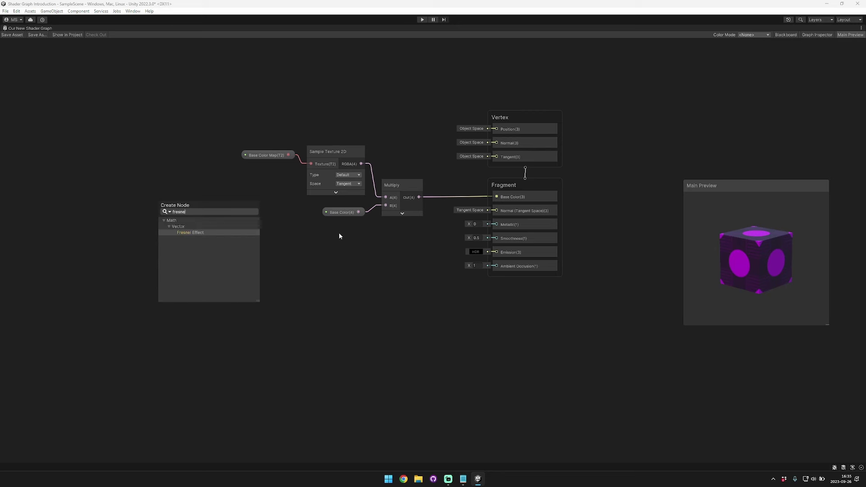
pyautogui.press('Return')
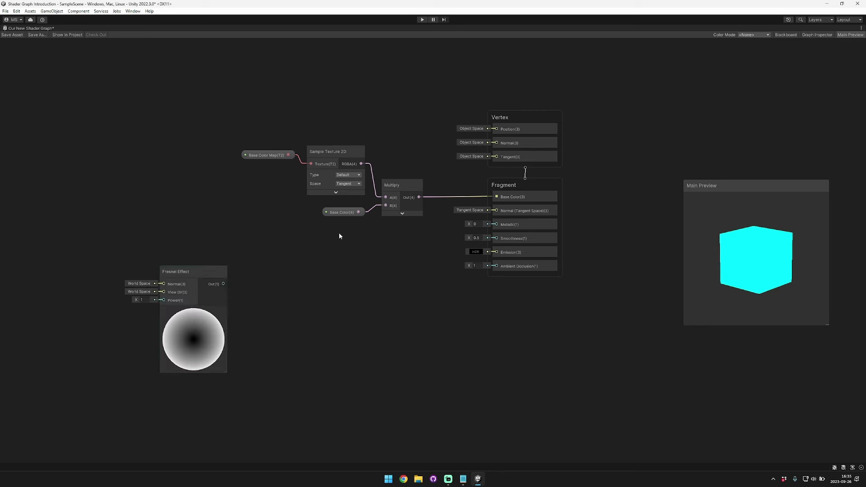
pyautogui.click(207, 326)
pyautogui.moveTo(194, 283); pyautogui.dragTo(232, 272)
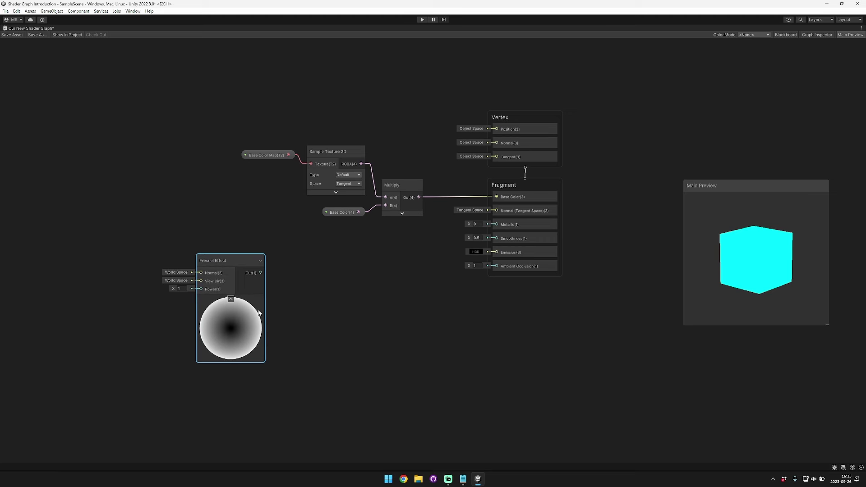
# Step: Connect the Fresnel Effect output to Fragment Base Color and show the Main Preview as an enlarged sphere beside the Fragment block
pyautogui.moveTo(260, 272); pyautogui.dragTo(502, 200)
pyautogui.moveTo(735, 185); pyautogui.dragTo(611, 237)
pyautogui.rightClick(630, 306)
pyautogui.click(635, 310)
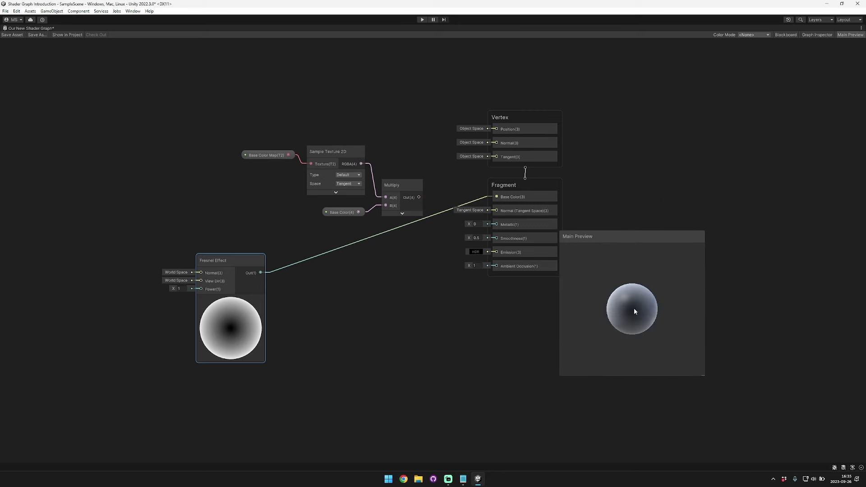
pyautogui.scroll(10, 637, 313)
pyautogui.moveTo(637, 313)
pyautogui.mouseDown()
pyautogui.moveTo(648, 272)
pyautogui.moveTo(712, 280)
pyautogui.moveTo(630, 320)
pyautogui.moveTo(644, 321)
pyautogui.mouseUp()
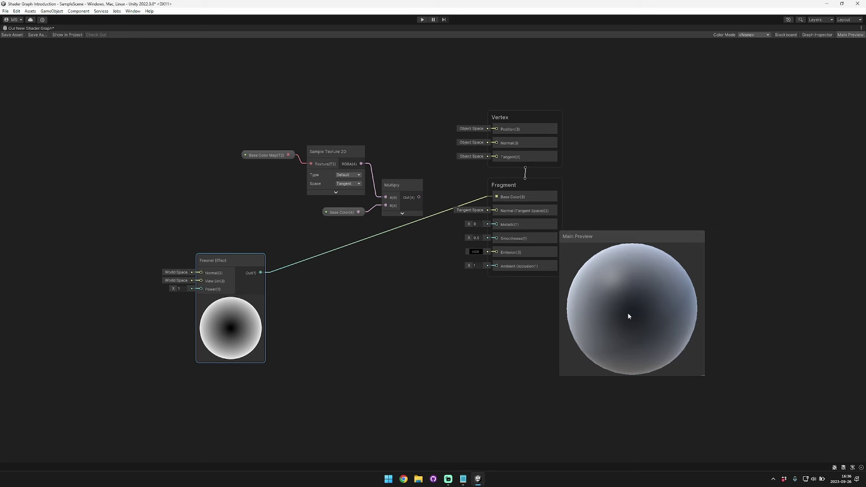
# Step: Raise the Fresnel Effect node's Power to about 7.36
pyautogui.moveTo(242, 349)
pyautogui.moveTo(172, 291)
pyautogui.mouseDown()
pyautogui.moveTo(329, 290)
pyautogui.moveTo(164, 289)
pyautogui.moveTo(189, 295)
pyautogui.mouseUp()
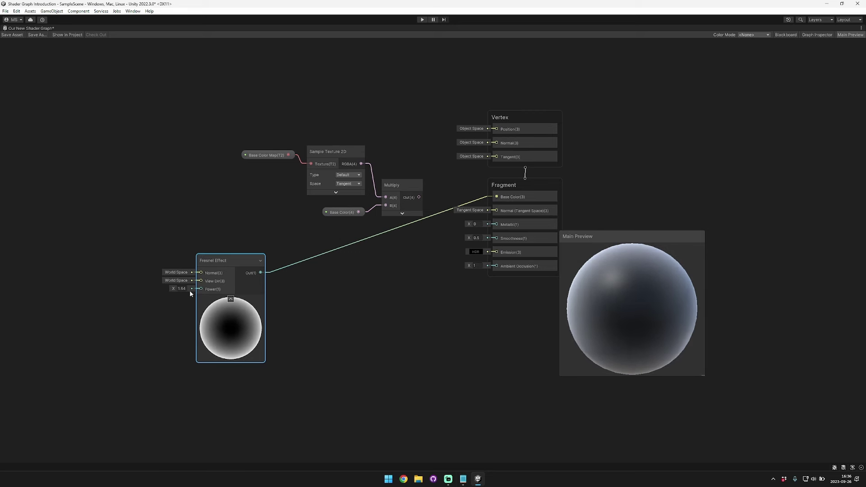
pyautogui.moveTo(173, 289)
pyautogui.mouseDown()
pyautogui.moveTo(256, 291)
pyautogui.moveTo(158, 291)
pyautogui.moveTo(180, 291)
pyautogui.mouseUp()
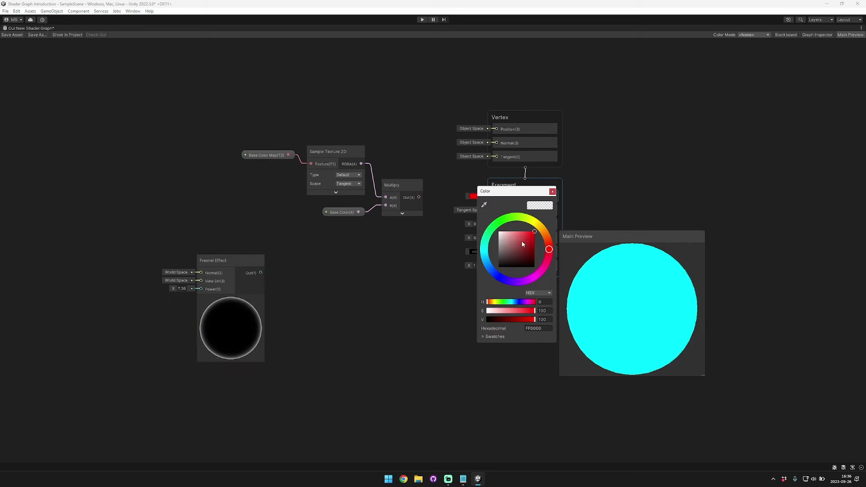
# Step: Disconnect the Fresnel Effect from the Fragment Base Color, setting that color to black and Smoothness to 0
pyautogui.moveTo(521, 241)
pyautogui.mouseDown()
pyautogui.moveTo(503, 235)
pyautogui.moveTo(491, 280)
pyautogui.mouseUp()
pyautogui.click(552, 192)
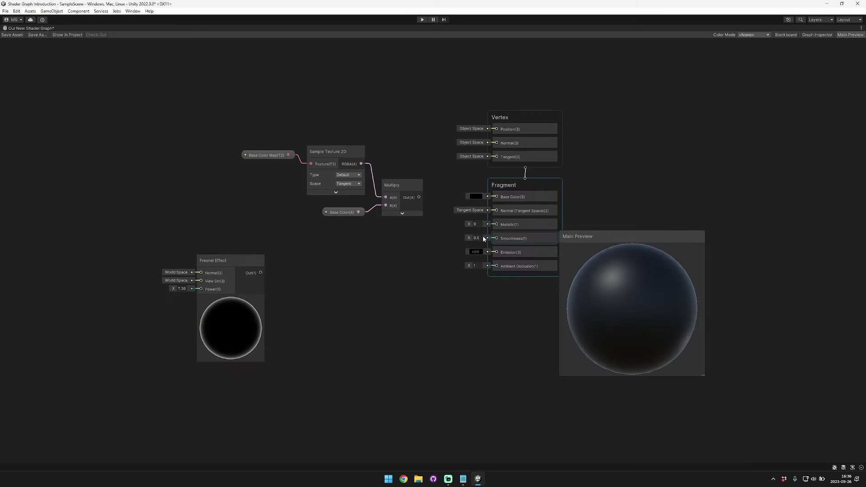
pyautogui.click(482, 238)
pyautogui.write('0')
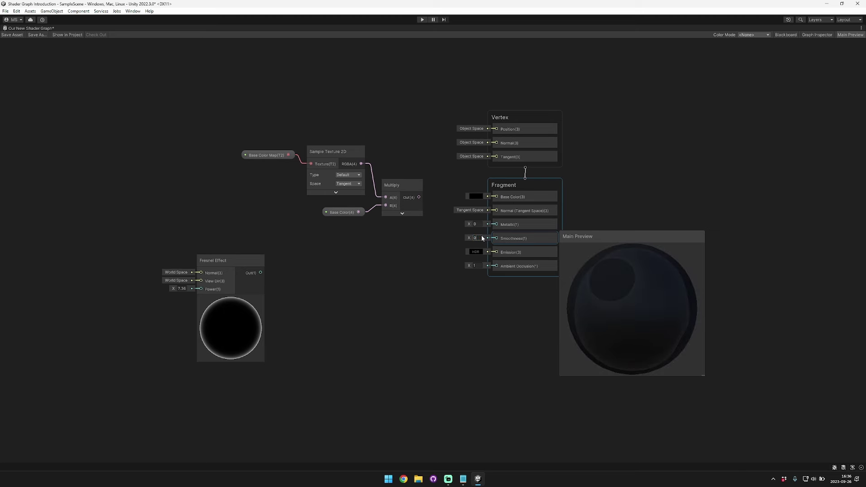
pyautogui.click(632, 293)
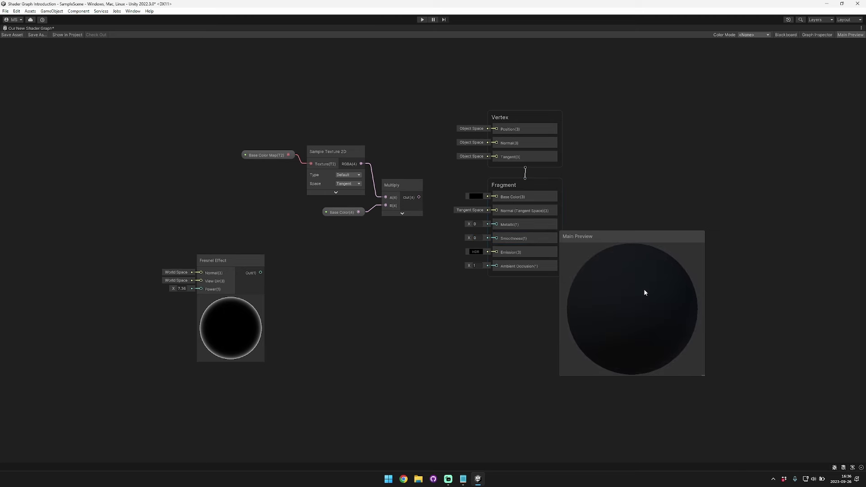
# Step: Connect the Fresnel Effect output to the Fragment Emission input and enlarge the Main Preview to inspect the sphere's rim
pyautogui.moveTo(260, 272); pyautogui.dragTo(497, 252)
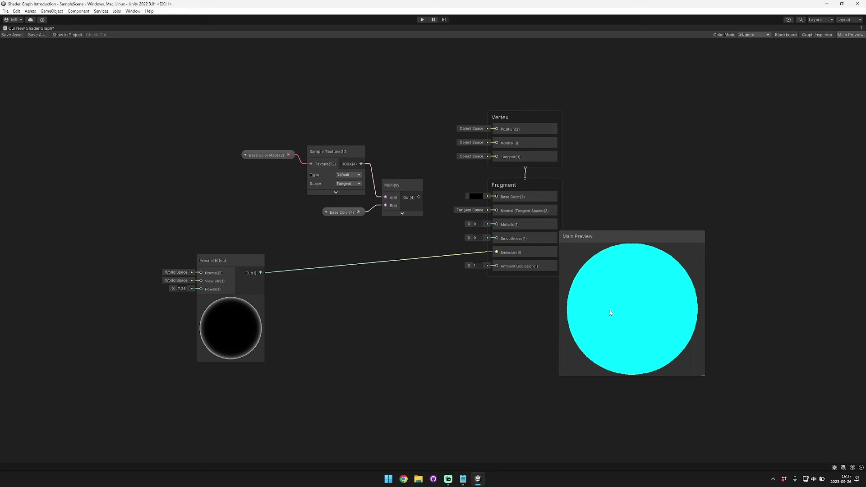
pyautogui.moveTo(618, 288); pyautogui.dragTo(636, 316)
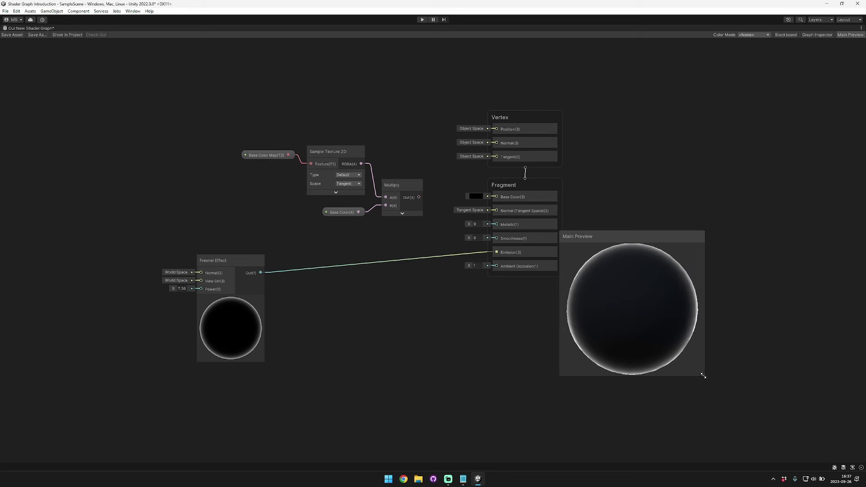
pyautogui.moveTo(704, 376); pyautogui.dragTo(780, 430)
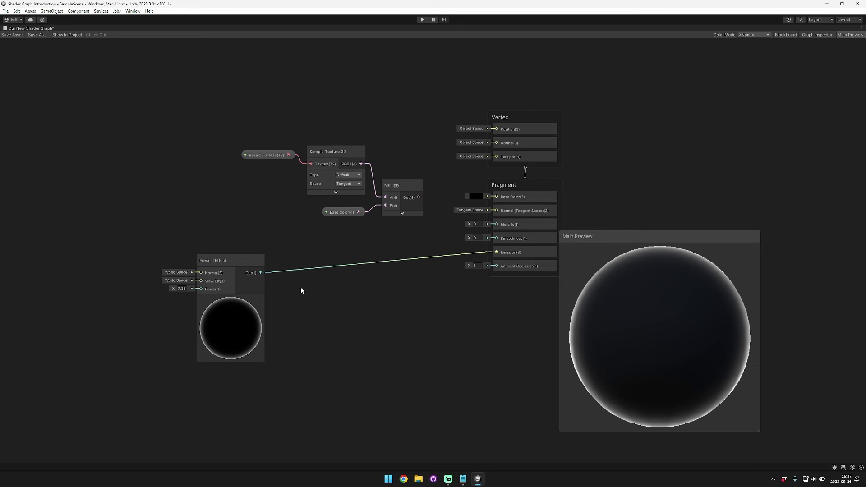
# Step: Add a Smoothstep node and place it between the Fresnel Effect node and the Fragment block
pyautogui.press('space')
pyautogui.write('smooth')
pyautogui.press('Return')
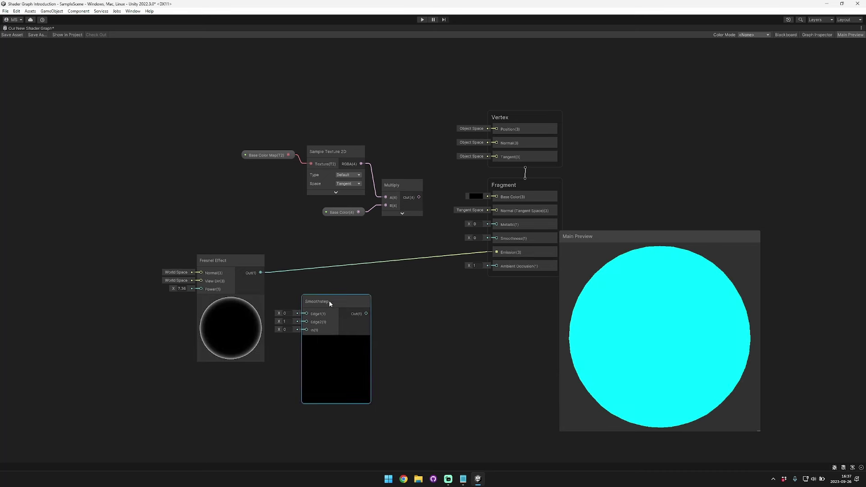
pyautogui.moveTo(327, 304); pyautogui.dragTo(332, 295)
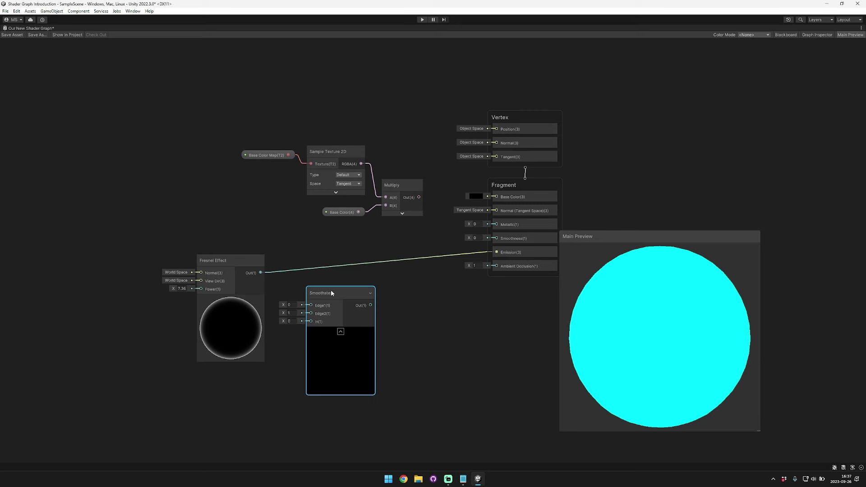
# Step: Connect the Fresnel Effect output to the Smoothstep's In and the Smoothstep output to the Fragment Emission
pyautogui.moveTo(331, 294); pyautogui.dragTo(335, 288)
pyautogui.moveTo(260, 273); pyautogui.dragTo(312, 317)
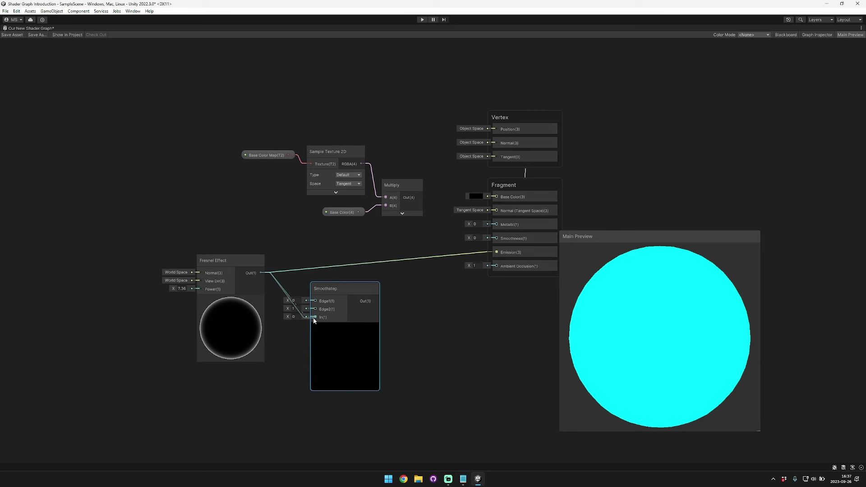
pyautogui.moveTo(346, 292); pyautogui.dragTo(497, 253)
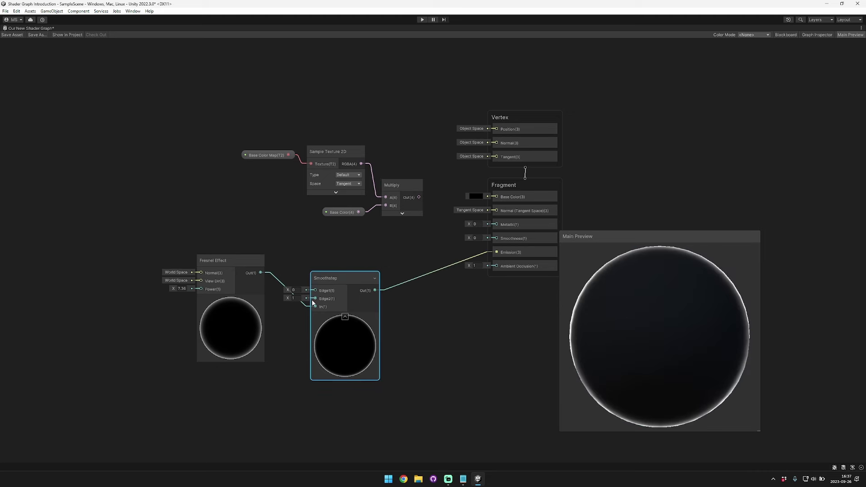
# Step: Set the Smoothstep's Edge1 to 0.49 and Edge2 to 0.5 for a hard-edged rim
pyautogui.click(294, 298)
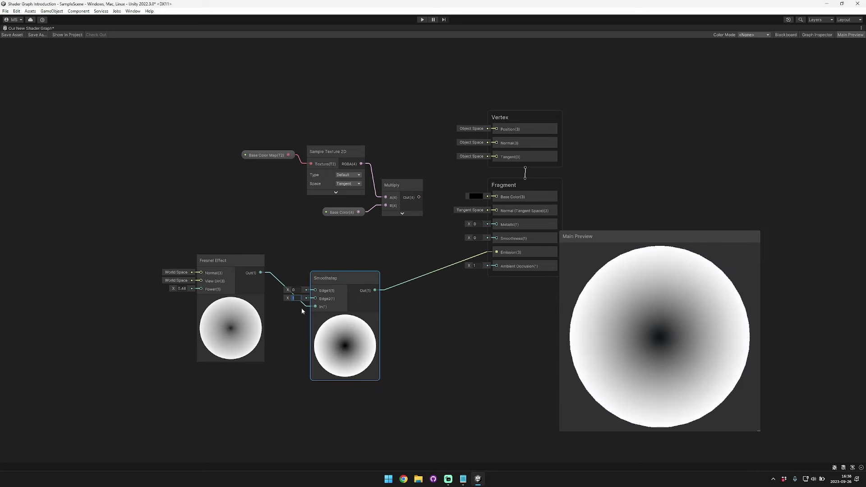
pyautogui.hotkey('shift', 'Tab')
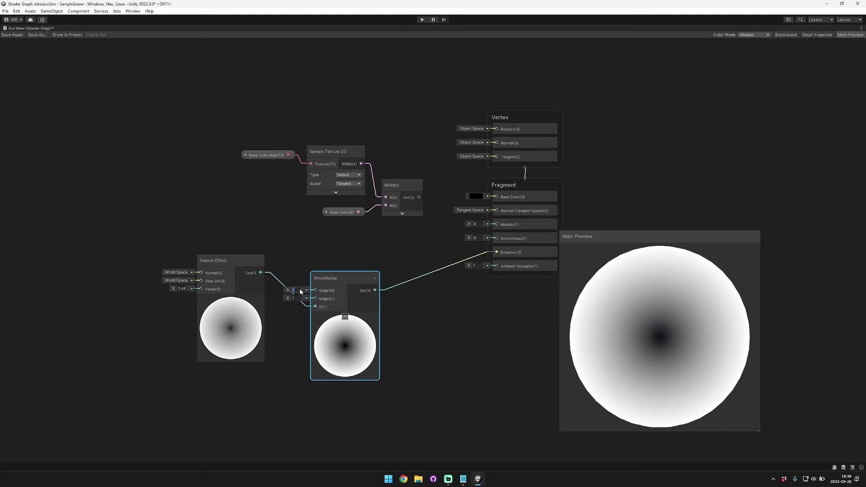
pyautogui.write('0.49')
pyautogui.press('Tab')
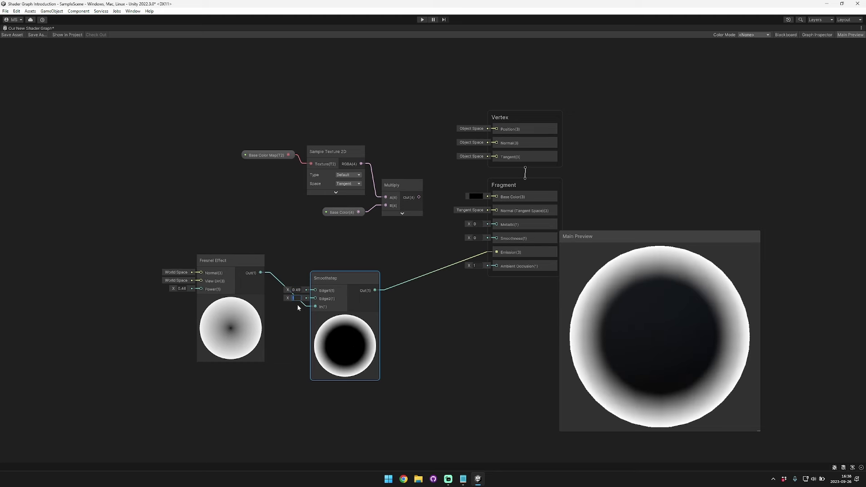
pyautogui.write('.5')
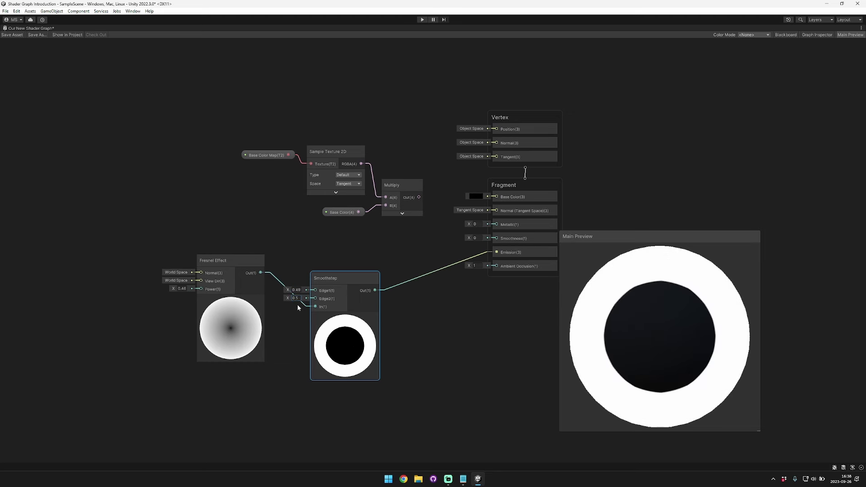
# Step: Raise the Fresnel Effect's Power to about 2.69 and collapse the Fresnel Effect and Smoothstep node previews
pyautogui.moveTo(171, 286); pyautogui.dragTo(201, 292)
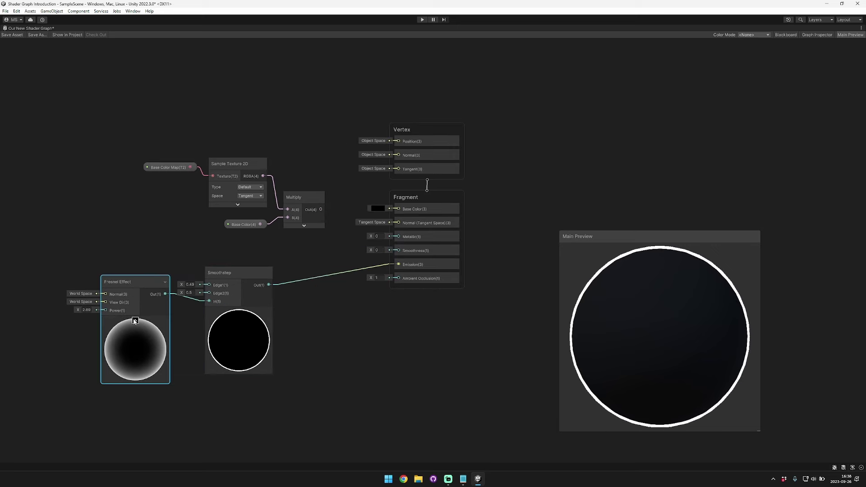
pyautogui.click(135, 320)
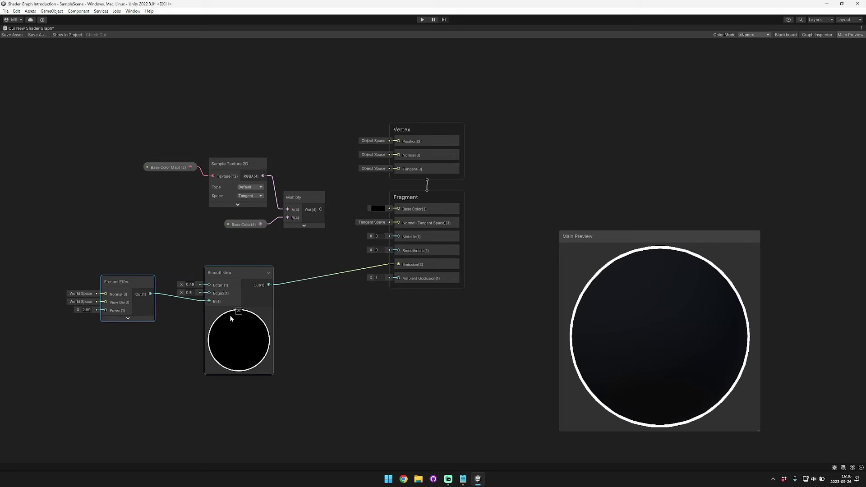
pyautogui.click(239, 311)
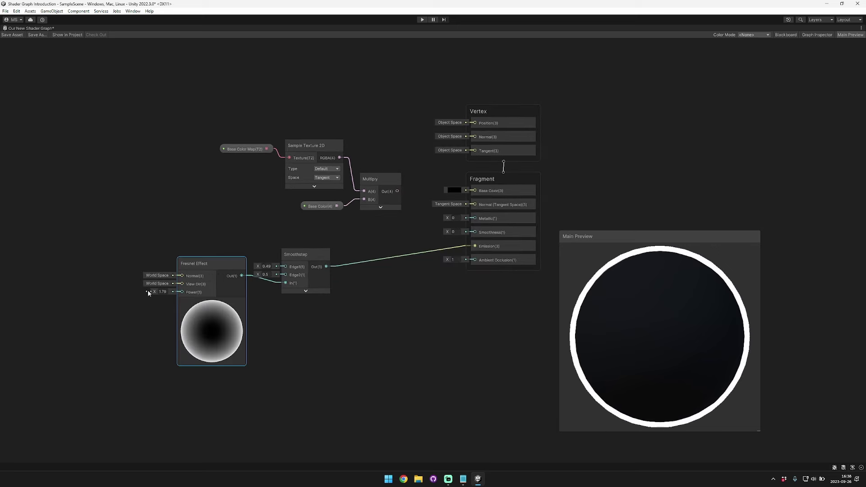
# Step: Add a Float node feeding the Fresnel Effect's Power and set its value to 3
pyautogui.moveTo(147, 294); pyautogui.dragTo(129, 296)
pyautogui.write('float')
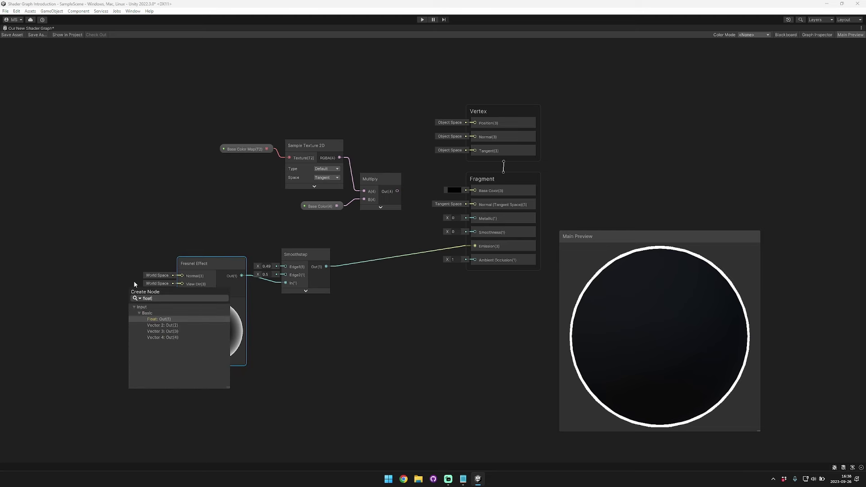
pyautogui.press('Return')
pyautogui.moveTo(111, 284); pyautogui.dragTo(115, 288)
pyautogui.click(84, 294)
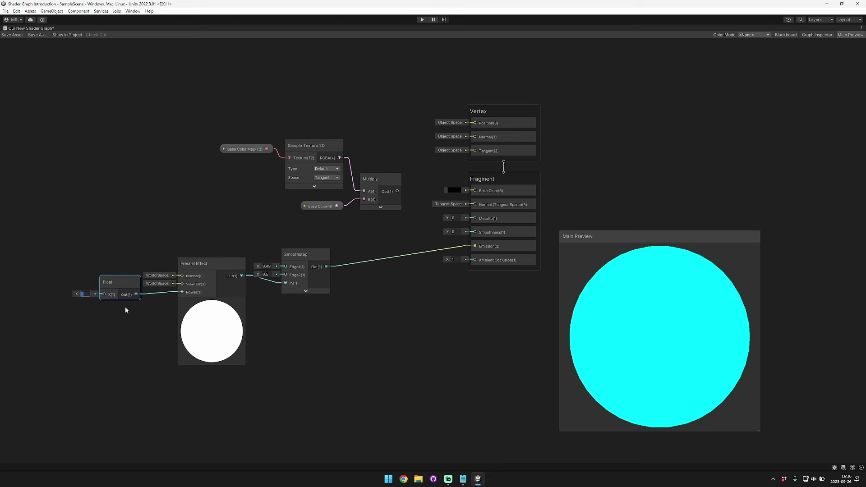
pyautogui.write('3')
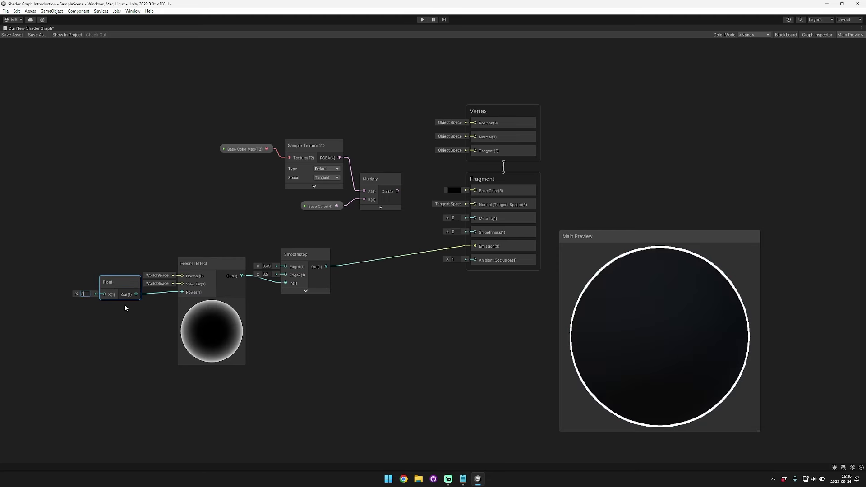
# Step: Convert the Float node into a graph property
pyautogui.rightClick(121, 286)
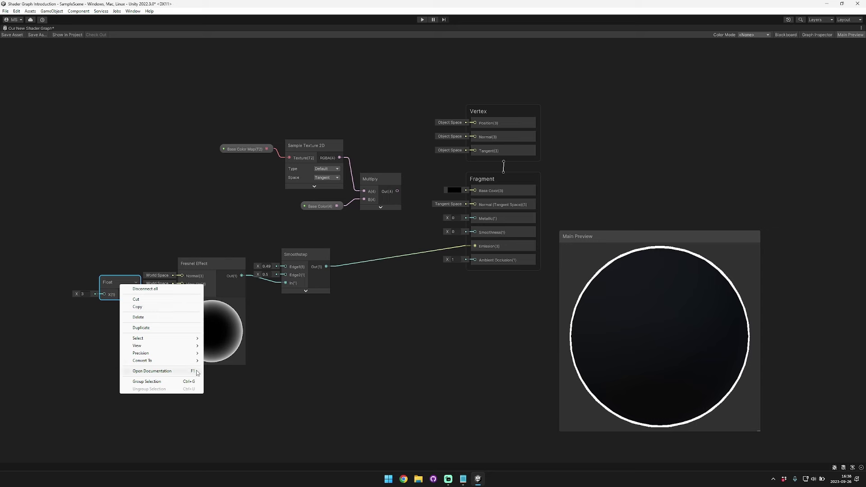
pyautogui.moveTo(179, 364)
pyautogui.click(222, 376)
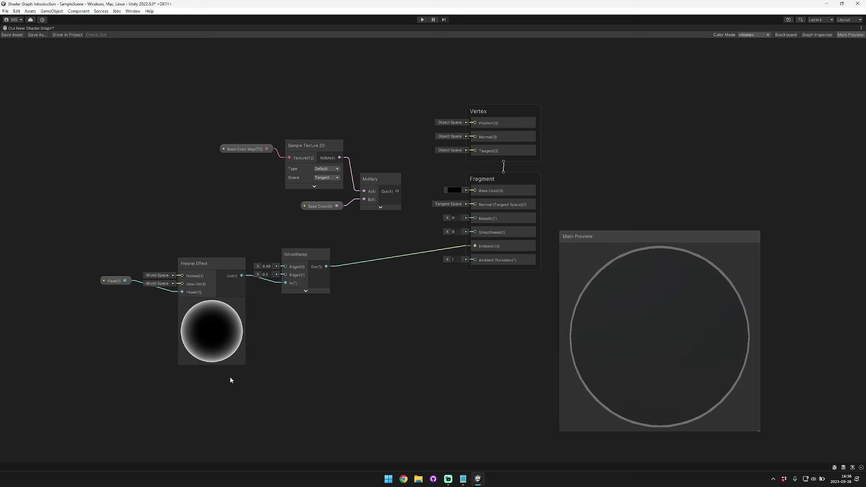
# Step: Show the Blackboard and rename the Float property to Outline Thickness
pyautogui.click(786, 35)
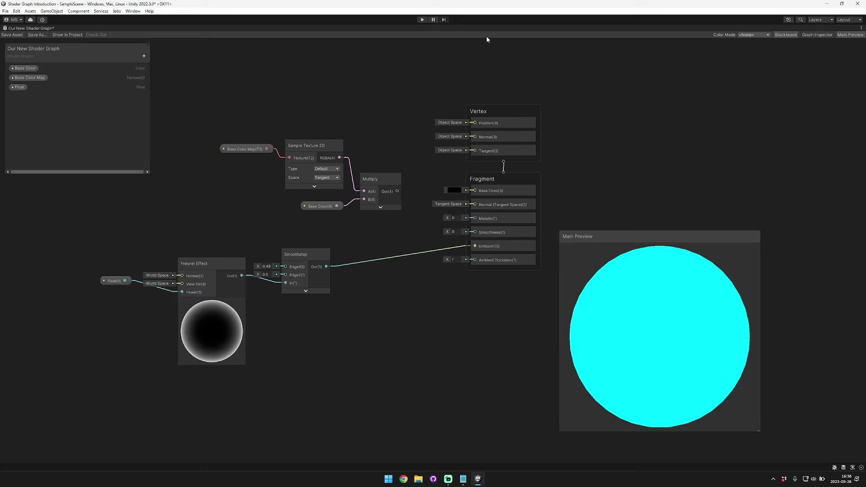
pyautogui.rightClick(20, 89)
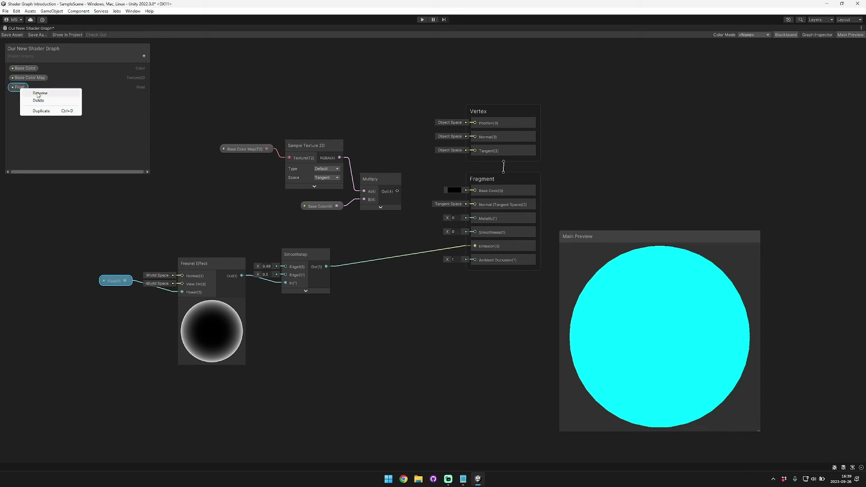
pyautogui.click(38, 92)
pyautogui.write('Outline Thickness')
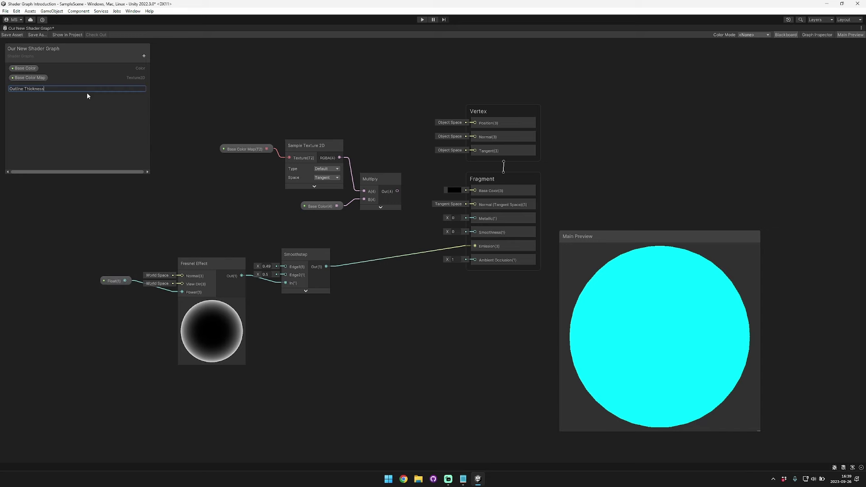
pyautogui.press('Return')
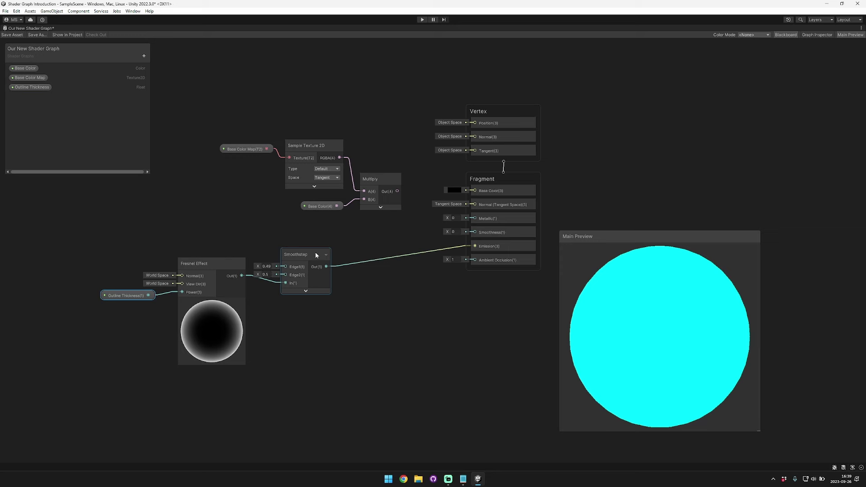
# Step: Tidy the outline nodes by hiding the Smoothstep's unused ports, collapsing the Fresnel preview and moving Smoothstep and Outline Thickness closer
pyautogui.click(325, 255)
pyautogui.moveTo(301, 256); pyautogui.dragTo(268, 268)
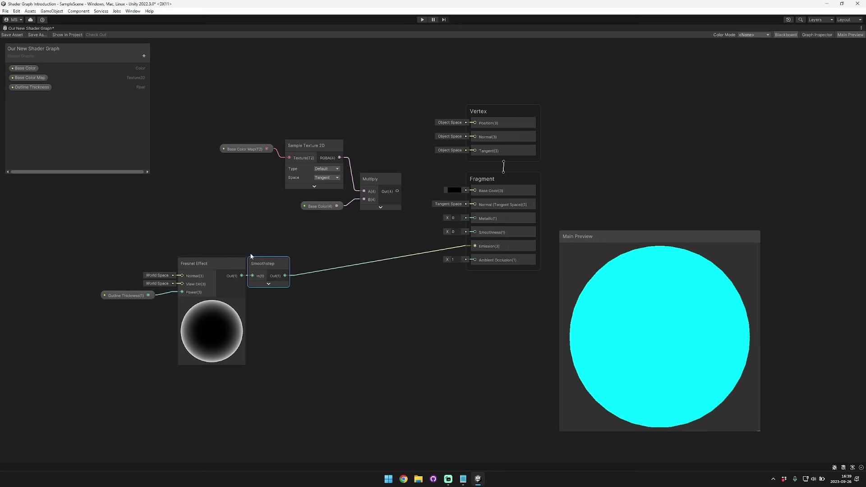
pyautogui.moveTo(132, 296); pyautogui.dragTo(145, 299)
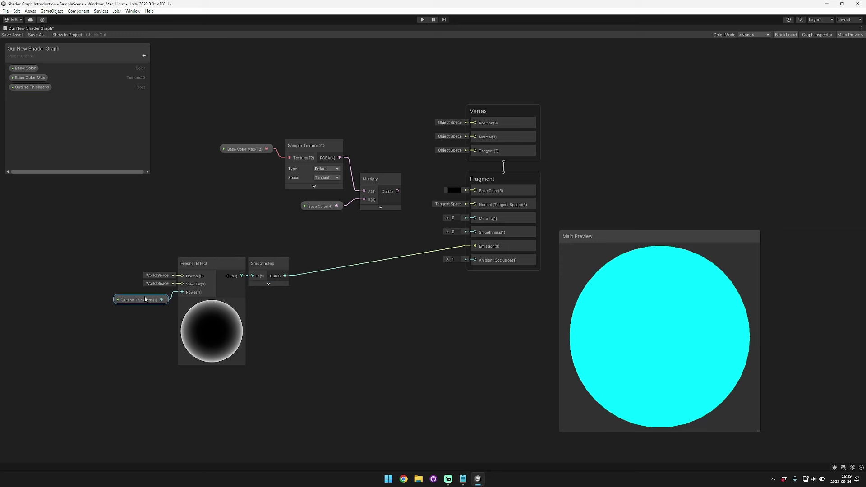
pyautogui.click(211, 302)
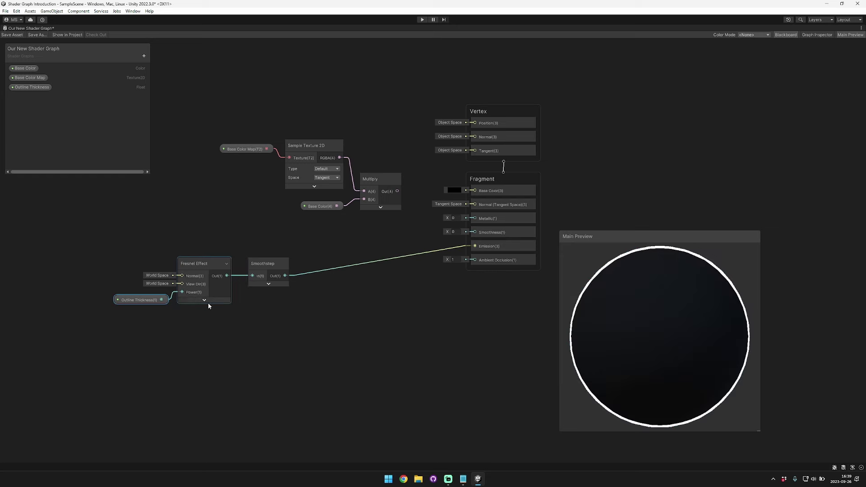
pyautogui.click(145, 300)
pyautogui.moveTo(145, 300); pyautogui.dragTo(149, 301)
pyautogui.moveTo(304, 241); pyautogui.dragTo(256, 248, button='middle')
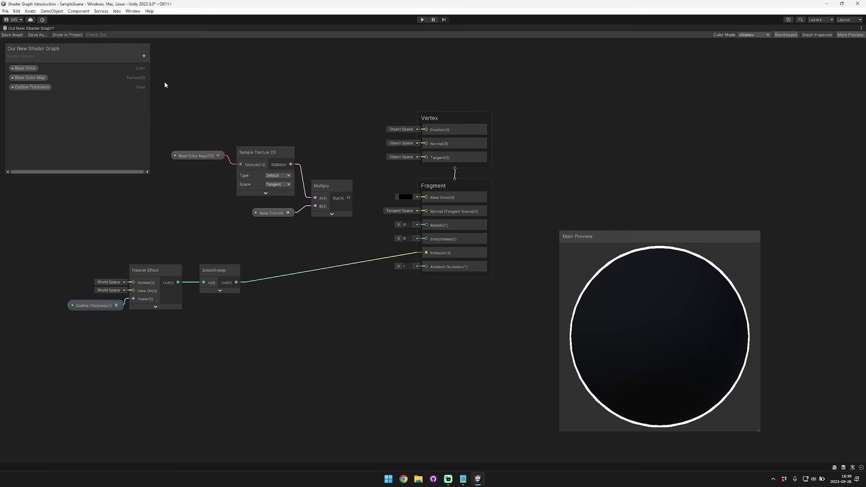
# Step: Add a Color property named Outline Color to the Blackboard
pyautogui.click(144, 55)
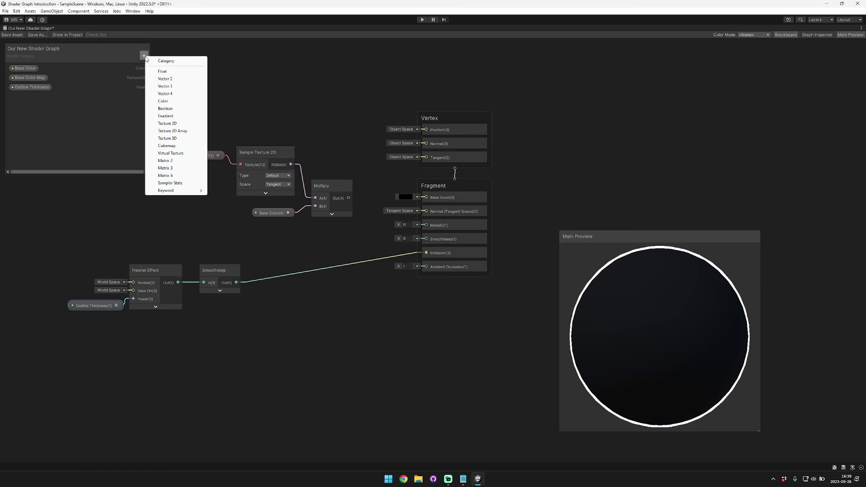
pyautogui.click(194, 103)
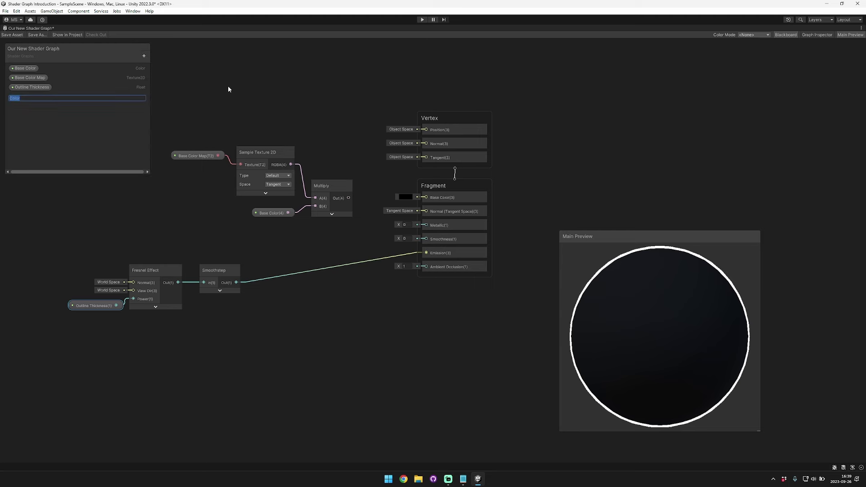
pyautogui.write('Outline C')
pyautogui.press('Return')
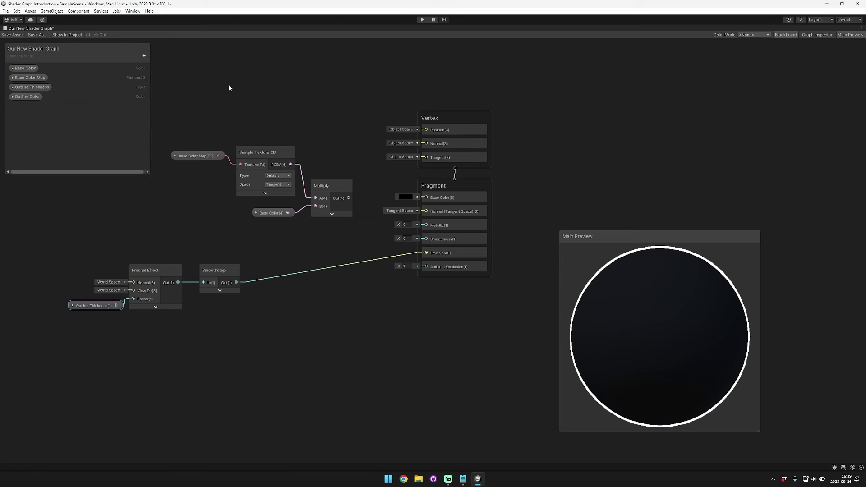
# Step: Place an Outline Color node in the graph below the Smoothstep node and expand the Smoothstep preview
pyautogui.click(25, 97)
pyautogui.moveTo(140, 122); pyautogui.dragTo(225, 318)
pyautogui.moveTo(236, 282)
pyautogui.mouseDown()
pyautogui.moveTo(286, 293)
pyautogui.moveTo(229, 289)
pyautogui.mouseUp()
pyautogui.click(220, 291)
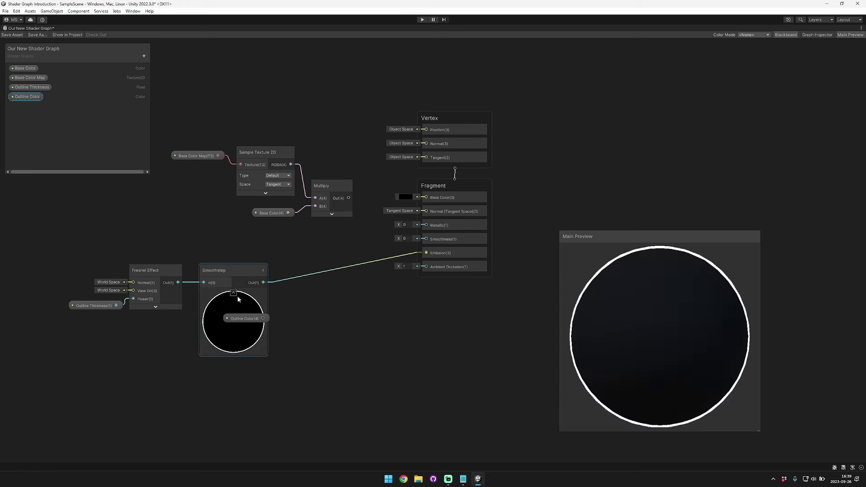
pyautogui.click(240, 320)
pyautogui.moveTo(241, 320); pyautogui.dragTo(229, 376)
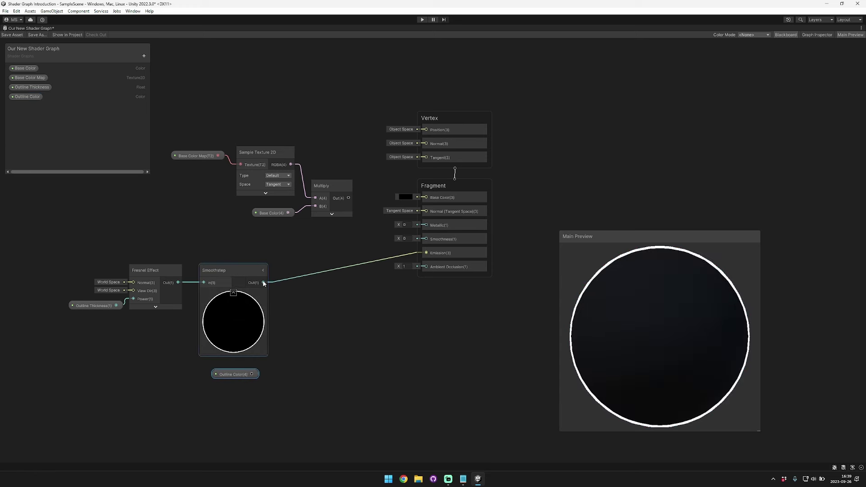
# Step: Add a Multiply node with the Smoothstep output connected to A and Outline Color connected to B
pyautogui.press('space')
pyautogui.write('mult')
pyautogui.press('Down')
pyautogui.press('Return')
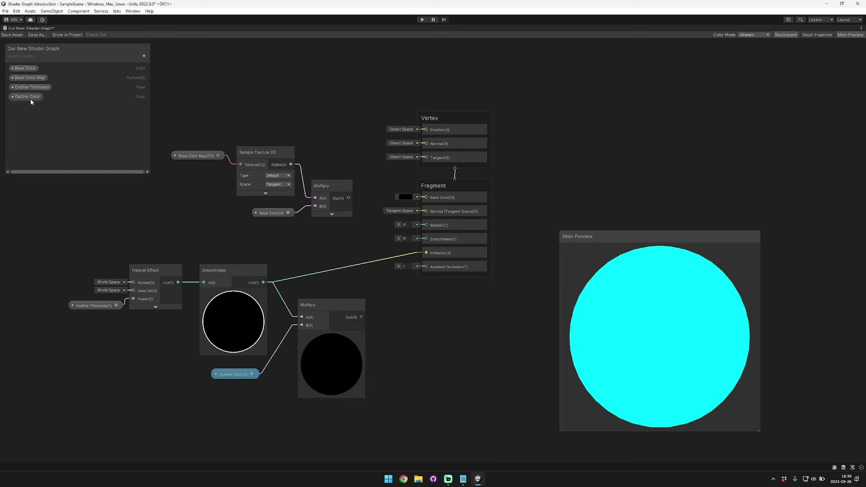
# Step: Set the Outline Color property's default color to white (FFFFFF) in the Graph Inspector
pyautogui.click(31, 100)
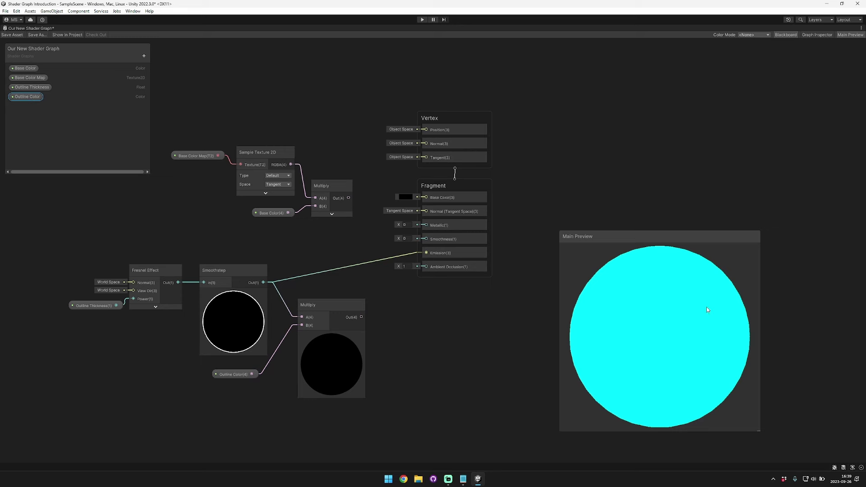
pyautogui.click(814, 35)
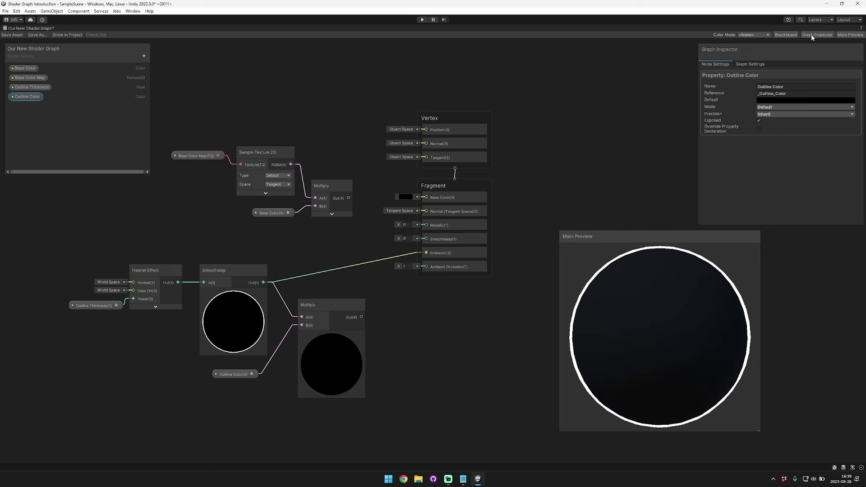
pyautogui.click(786, 99)
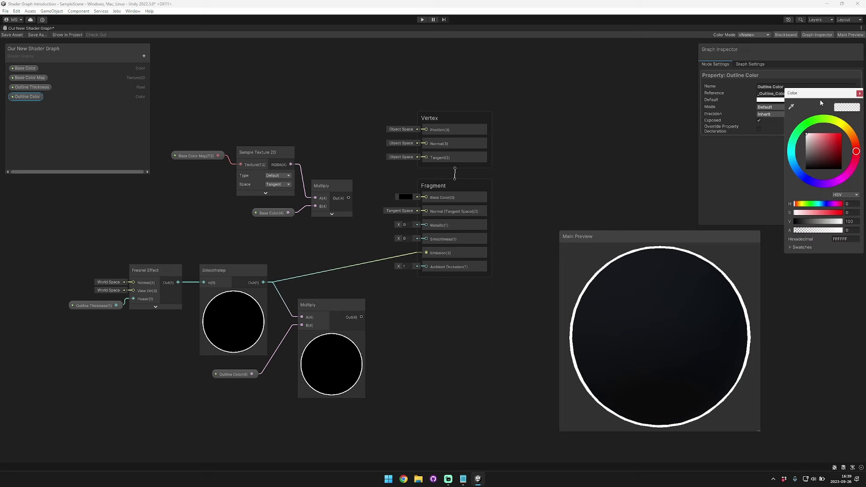
pyautogui.click(859, 94)
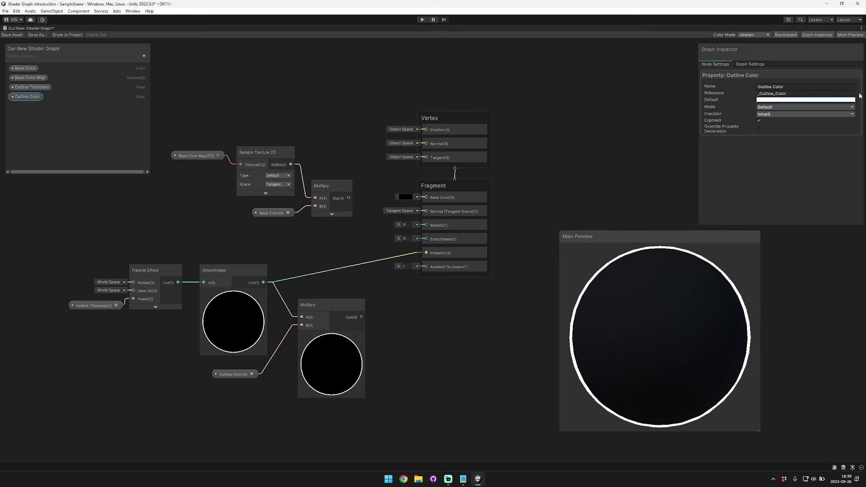
# Step: Connect the outline Multiply to Emission and the texture Multiply to Base Color in the Fragment block, saving the graph
pyautogui.click(14, 37)
pyautogui.moveTo(361, 317); pyautogui.dragTo(425, 253)
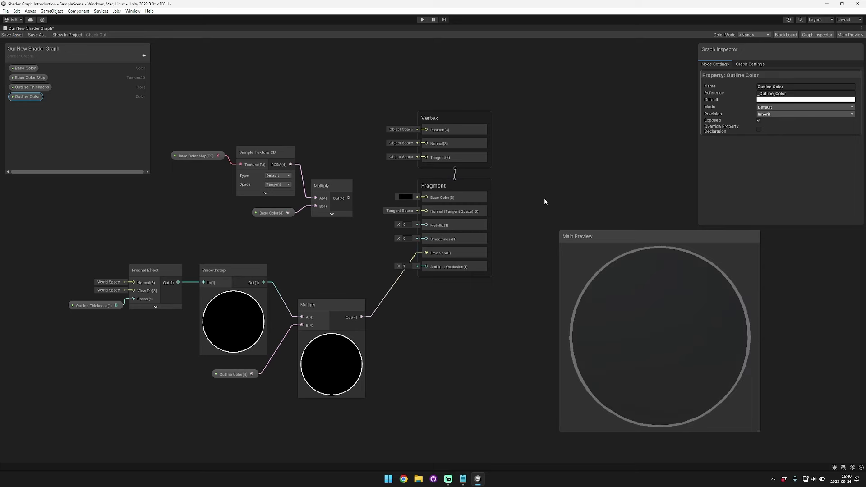
pyautogui.hotkey('ctrl', 's')
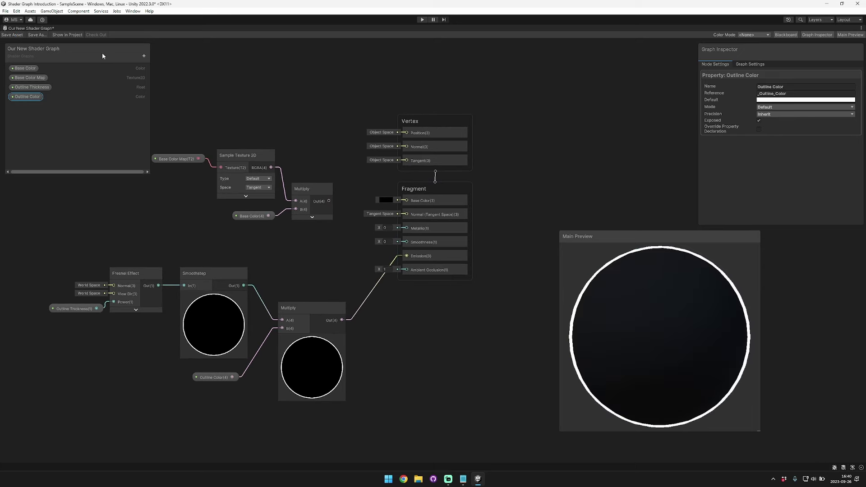
pyautogui.moveTo(330, 201); pyautogui.dragTo(406, 202)
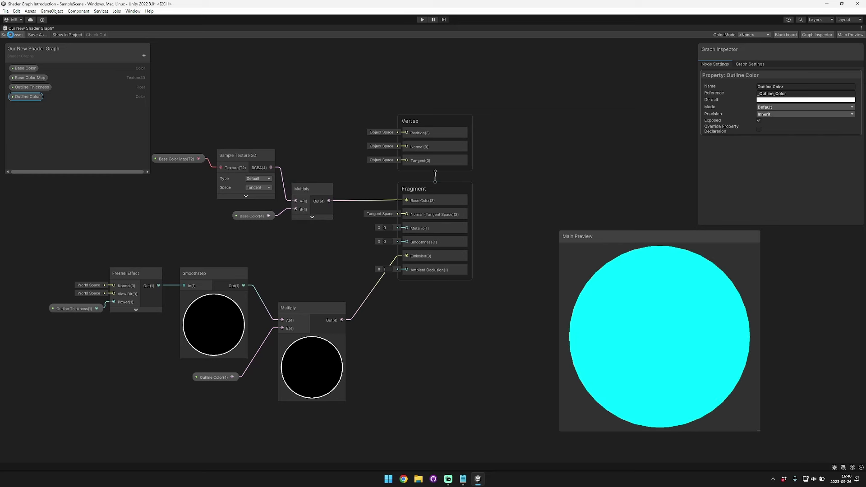
# Step: Save the shader graph and restore its maximized window to the docked editor layout
pyautogui.click(12, 35)
pyautogui.moveTo(667, 323)
pyautogui.mouseDown()
pyautogui.moveTo(445, 307)
pyautogui.moveTo(646, 327)
pyautogui.moveTo(643, 311)
pyautogui.moveTo(675, 330)
pyautogui.moveTo(739, 333)
pyautogui.moveTo(669, 323)
pyautogui.mouseUp()
pyautogui.rightClick(42, 28)
pyautogui.click(63, 32)
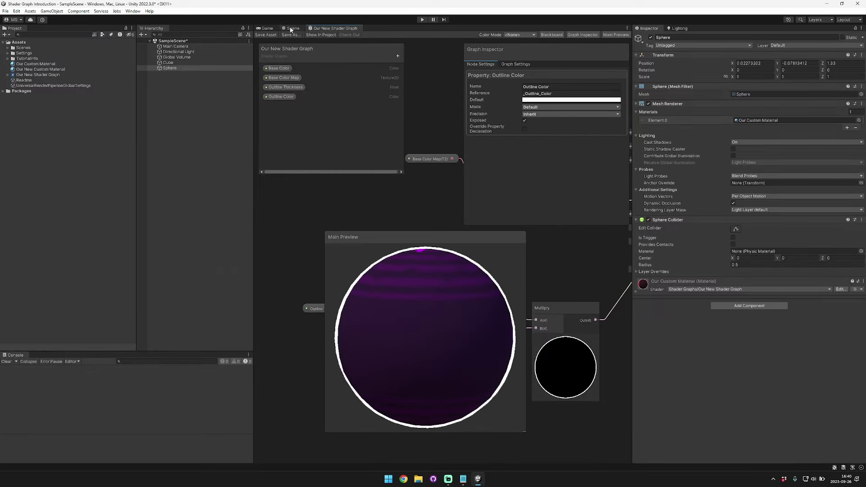
# Step: Examine the outline on the sphere and the cube from several angles in the Scene view
pyautogui.click(291, 29)
pyautogui.keyDown('alt'); pyautogui.moveTo(469, 194); pyautogui.dragTo(591, 253); pyautogui.keyUp('alt')
pyautogui.scroll(3, 594, 258)
pyautogui.click(594, 258)
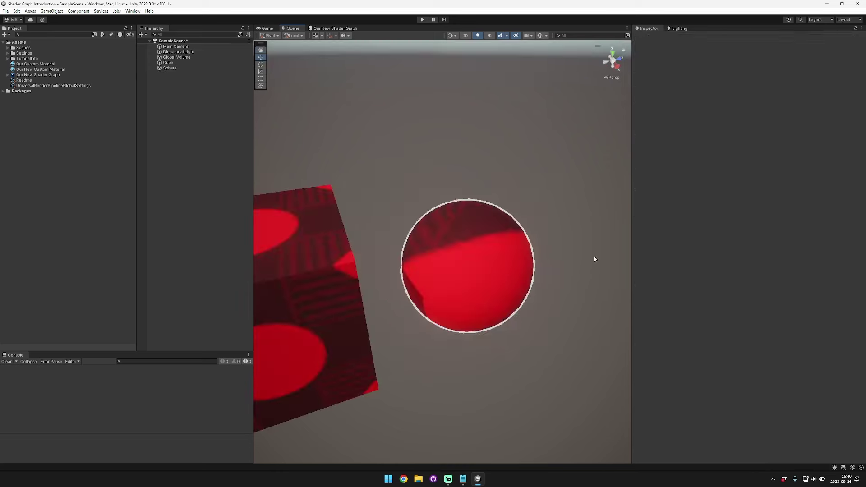
pyautogui.click(521, 273)
pyautogui.moveTo(536, 287); pyautogui.dragTo(402, 195, button='right')
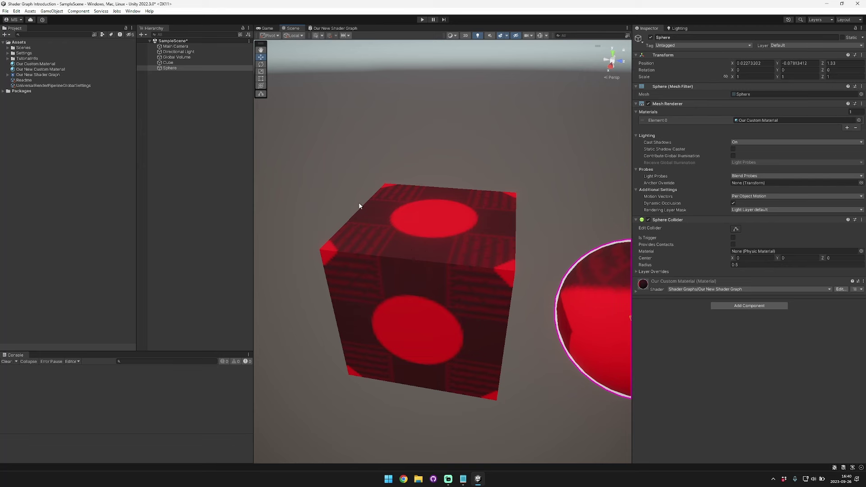
pyautogui.moveTo(387, 186); pyautogui.dragTo(545, 228, button='right')
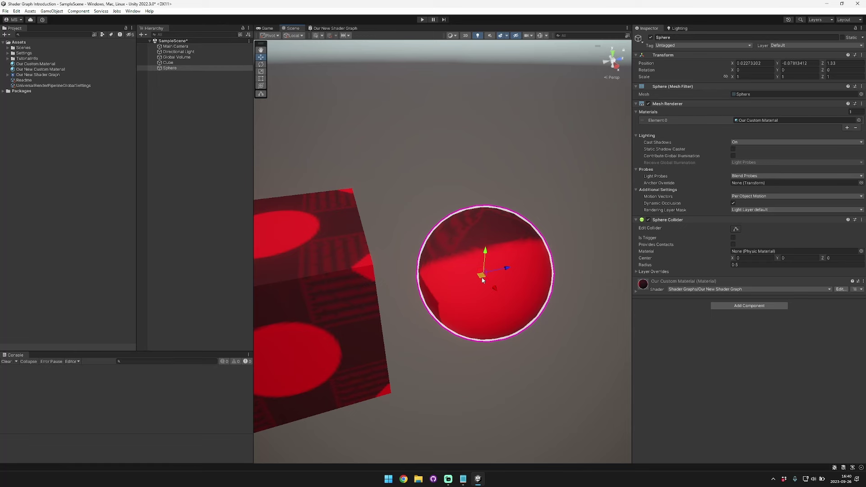
# Step: Add a Fresnel Effect node and connect its output to Emission in the Fragment block
pyautogui.click(336, 28)
pyautogui.moveTo(421, 205); pyautogui.dragTo(210, 200, button='middle')
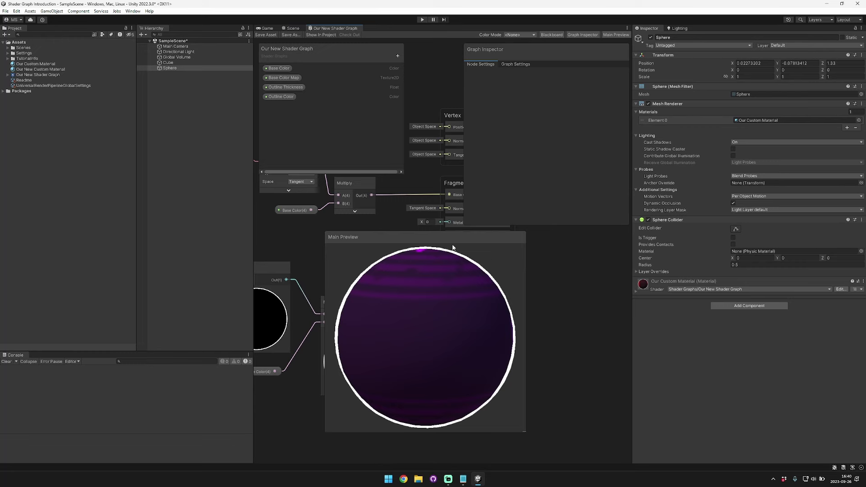
pyautogui.press('space')
pyautogui.write('fres')
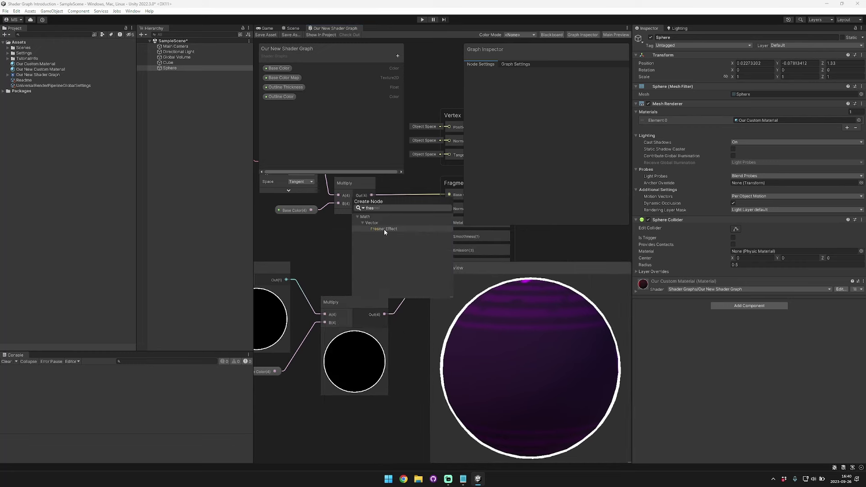
pyautogui.click(383, 228)
pyautogui.moveTo(391, 240); pyautogui.dragTo(331, 252, button='middle')
pyautogui.moveTo(345, 199); pyautogui.dragTo(381, 235, button='middle')
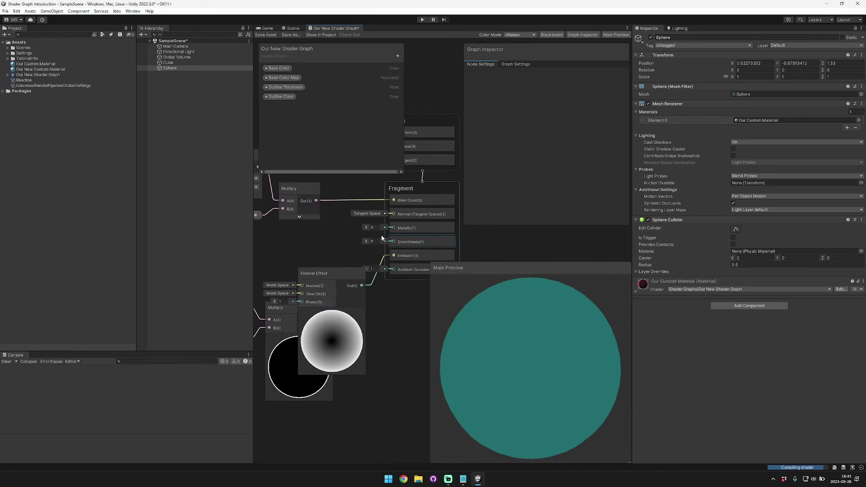
# Step: Delete the connection between the texture Multiply and Base Color, and save the graph
pyautogui.click(361, 204)
pyautogui.press('Delete')
pyautogui.click(265, 35)
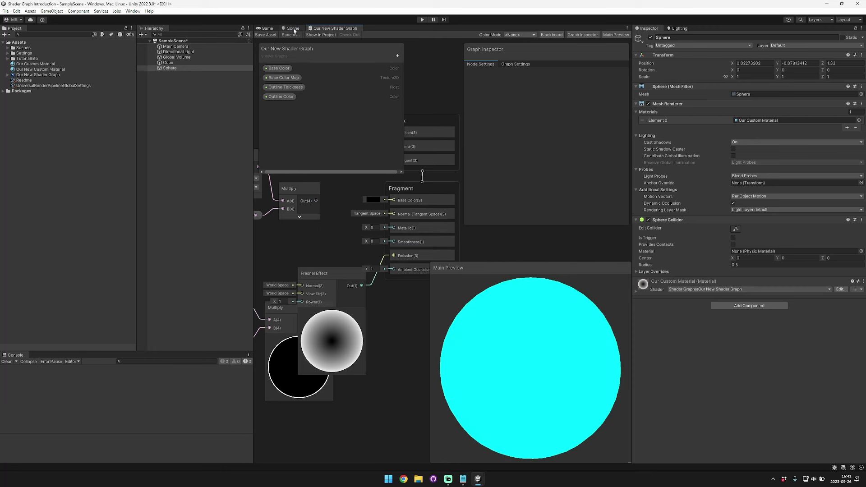
# Step: Inspect the raw Fresnel shading on the sphere and the cube's flat faces in the Scene view
pyautogui.click(293, 29)
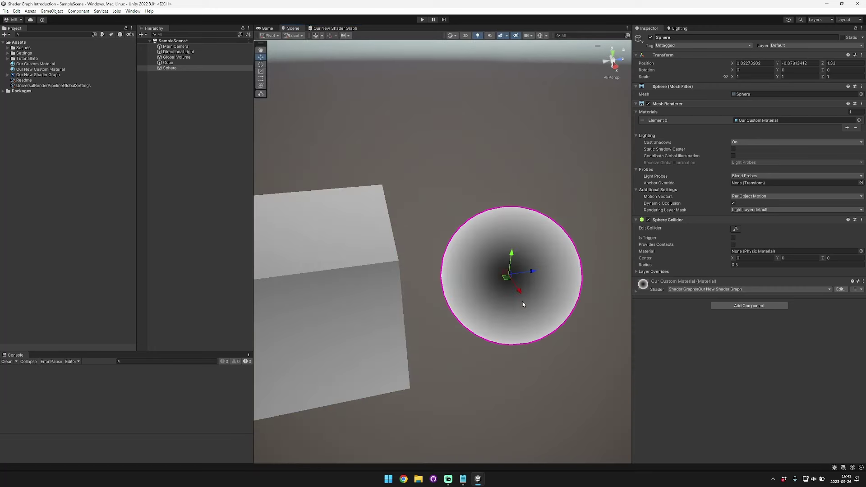
pyautogui.click(518, 306)
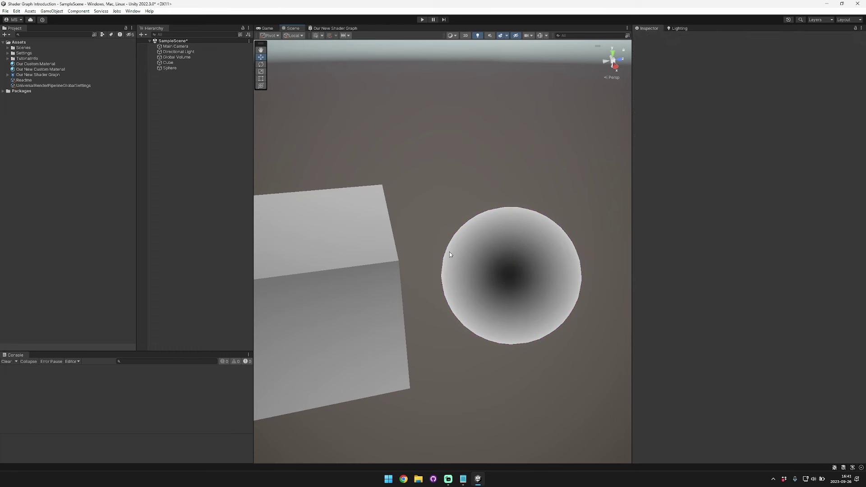
pyautogui.moveTo(497, 257); pyautogui.dragTo(188, 227, button='right')
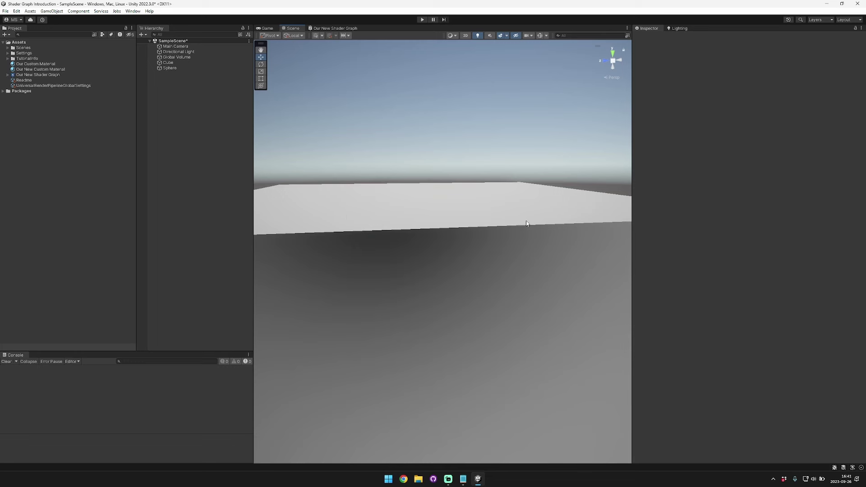
pyautogui.moveTo(398, 232); pyautogui.dragTo(399, 235, button='right')
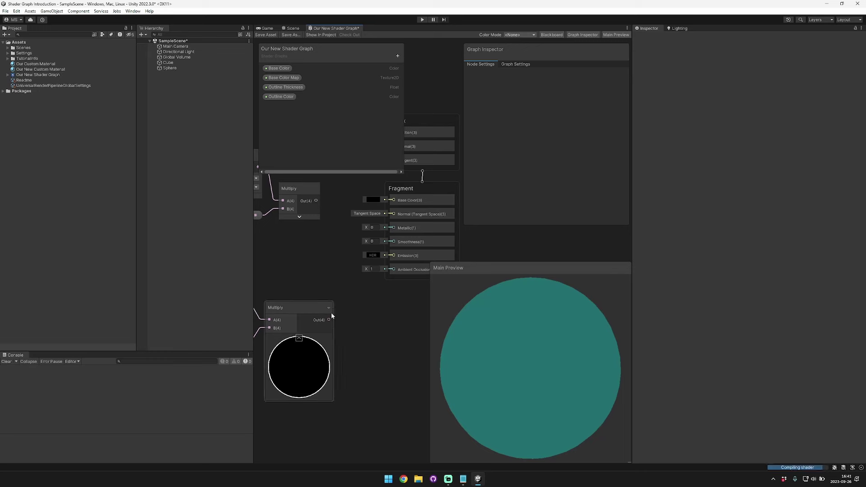
# Step: Reconnect the outline Multiply to Emission and the texture Multiply to Base Color, then save and close the graph
pyautogui.moveTo(329, 320); pyautogui.dragTo(394, 256)
pyautogui.moveTo(321, 199); pyautogui.dragTo(393, 200)
pyautogui.click(264, 34)
pyautogui.rightClick(336, 28)
pyautogui.click(356, 38)
# Step: Open the sphere's Our Custom Material and set its Outline Thickness to 1.94
pyautogui.click(500, 282)
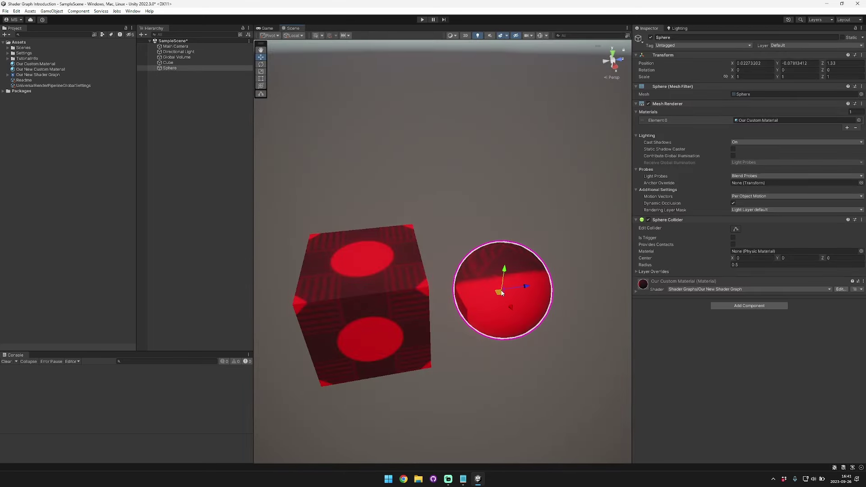
pyautogui.doubleClick(761, 120)
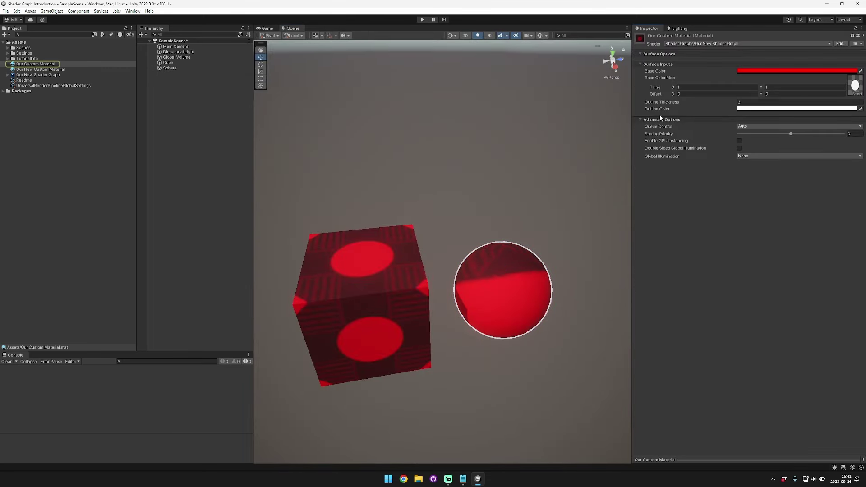
pyautogui.moveTo(679, 104)
pyautogui.mouseDown()
pyautogui.moveTo(657, 104)
pyautogui.moveTo(671, 105)
pyautogui.mouseUp()
# Step: Try a different Outline Color on the material, return it to white, and readjust the Outline Thickness
pyautogui.click(797, 109)
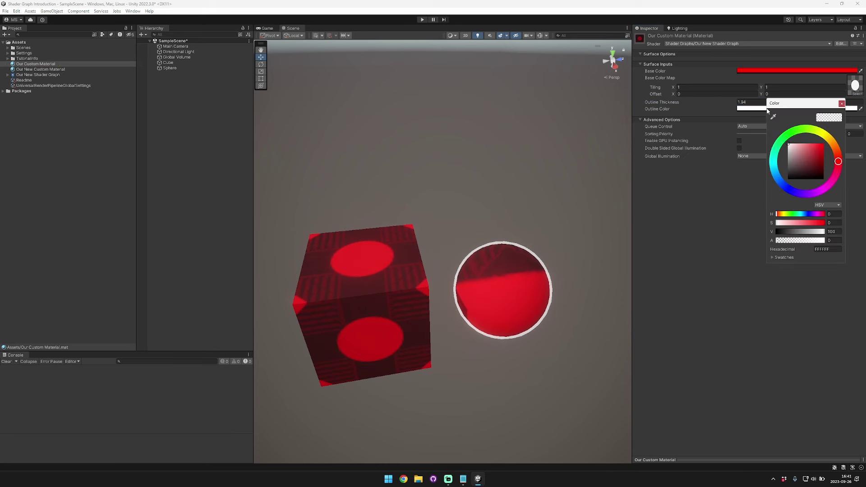
pyautogui.click(811, 154)
pyautogui.moveTo(812, 155)
pyautogui.mouseDown()
pyautogui.moveTo(840, 145)
pyautogui.moveTo(814, 183)
pyautogui.moveTo(771, 190)
pyautogui.moveTo(748, 118)
pyautogui.mouseUp()
pyautogui.moveTo(699, 103)
pyautogui.mouseDown()
pyautogui.moveTo(722, 104)
pyautogui.moveTo(686, 99)
pyautogui.mouseUp()
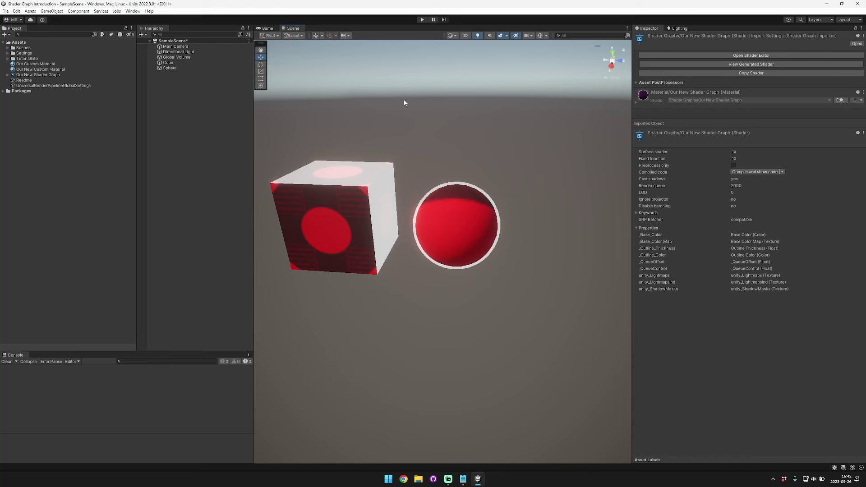
# Step: Switch to the Intro to Shader Graph notes in Notepad and review the list of covered topics
pyautogui.hotkey('alt', 'Tab')
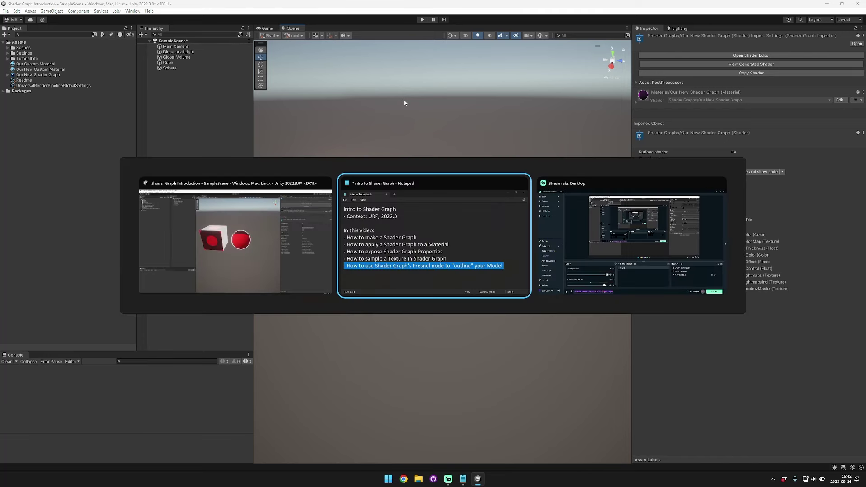
pyautogui.tripleClick(354, 135)
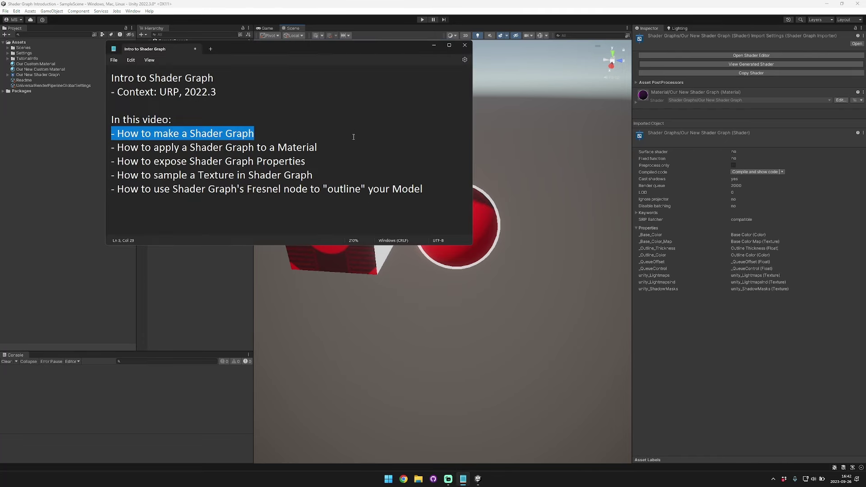
pyautogui.click(361, 150)
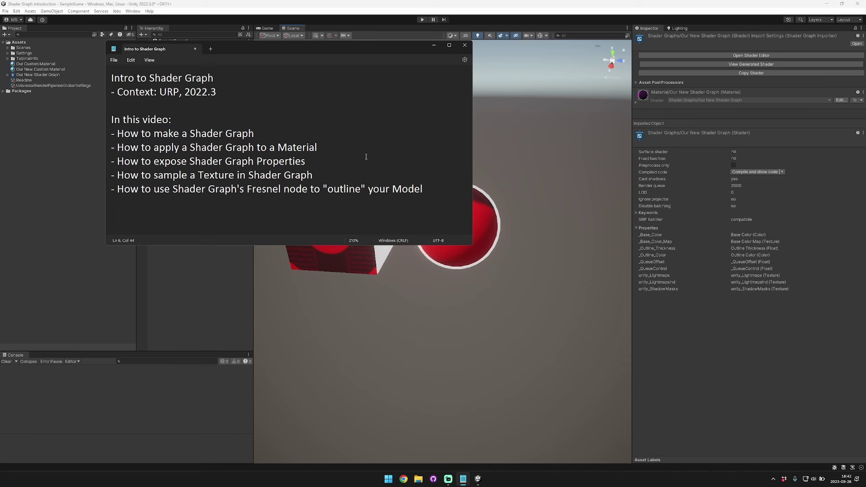